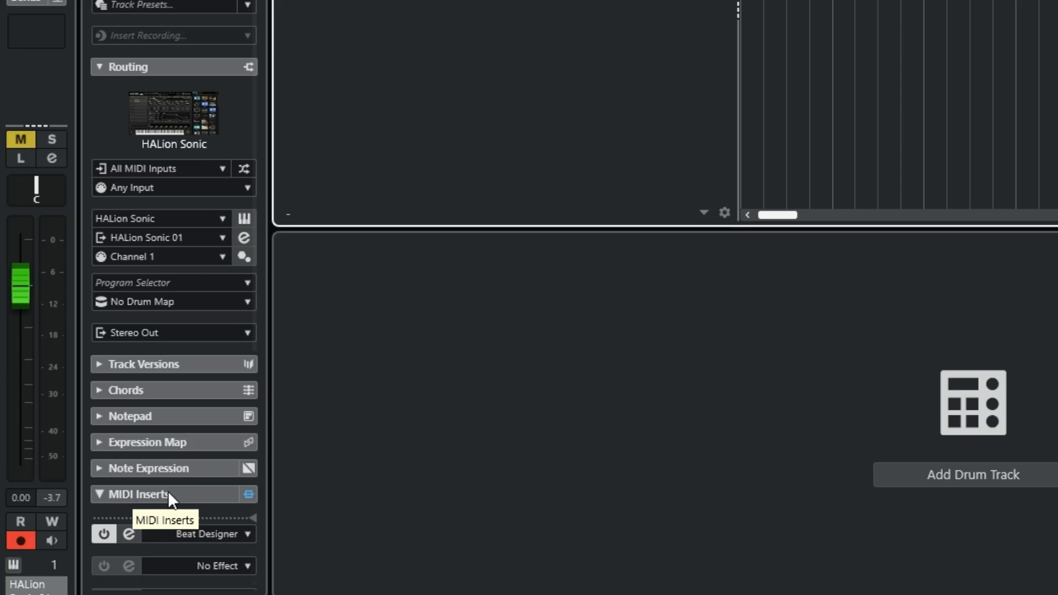
Step: Inspect the Beat Designer MIDI insert on the HALion Sonic track, including its effect list and pattern window, and close the window
click(101, 494)
click(101, 495)
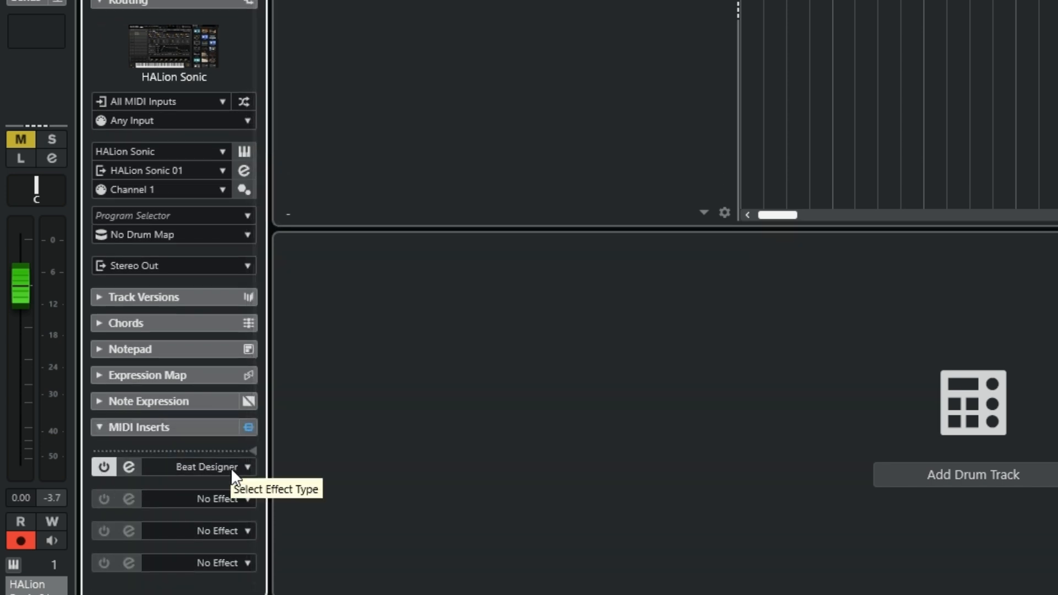
click(249, 467)
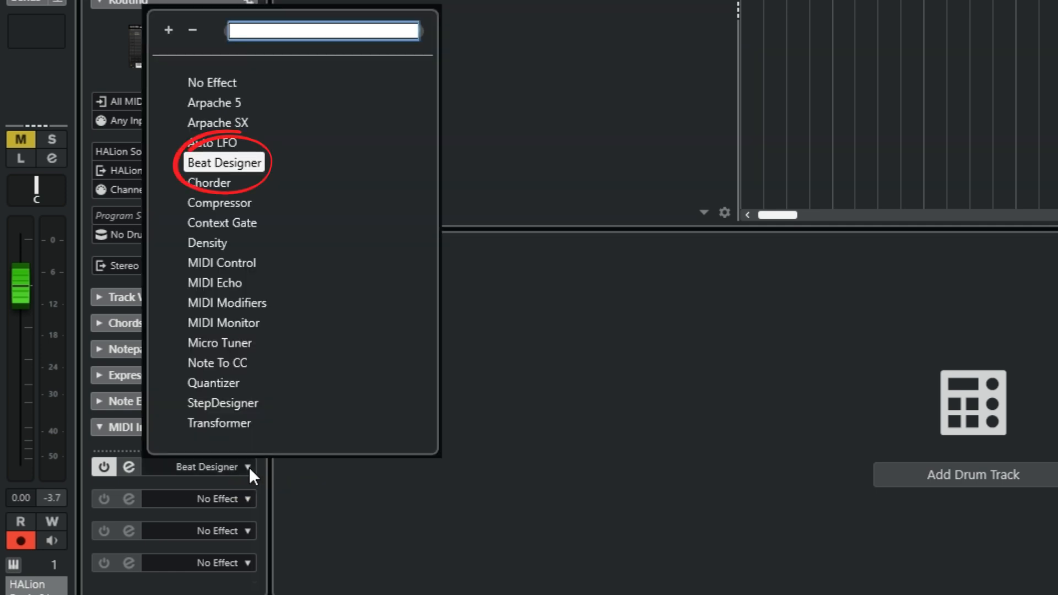
click(481, 62)
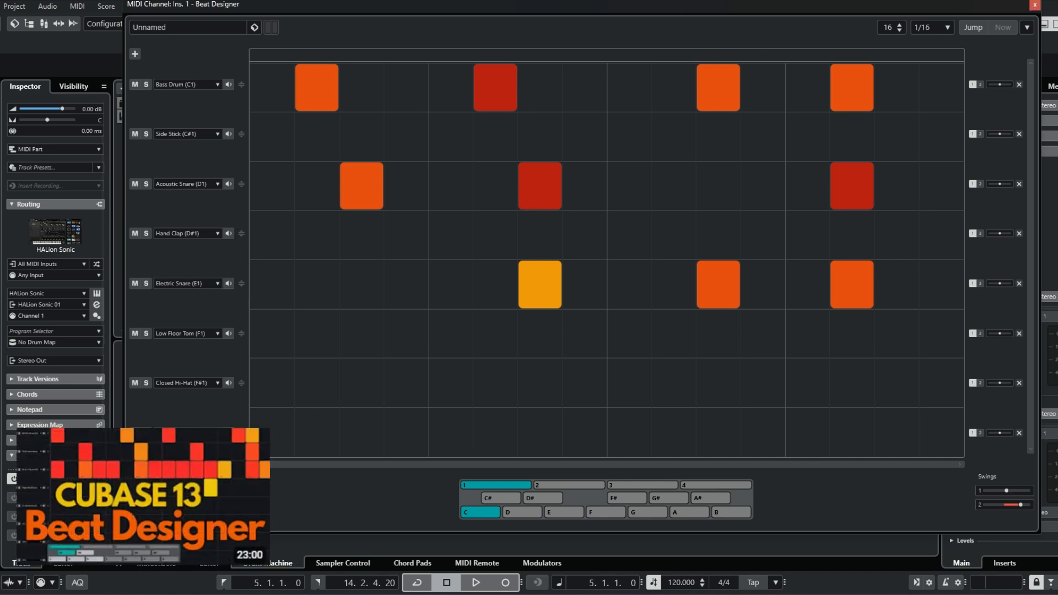
click(1035, 4)
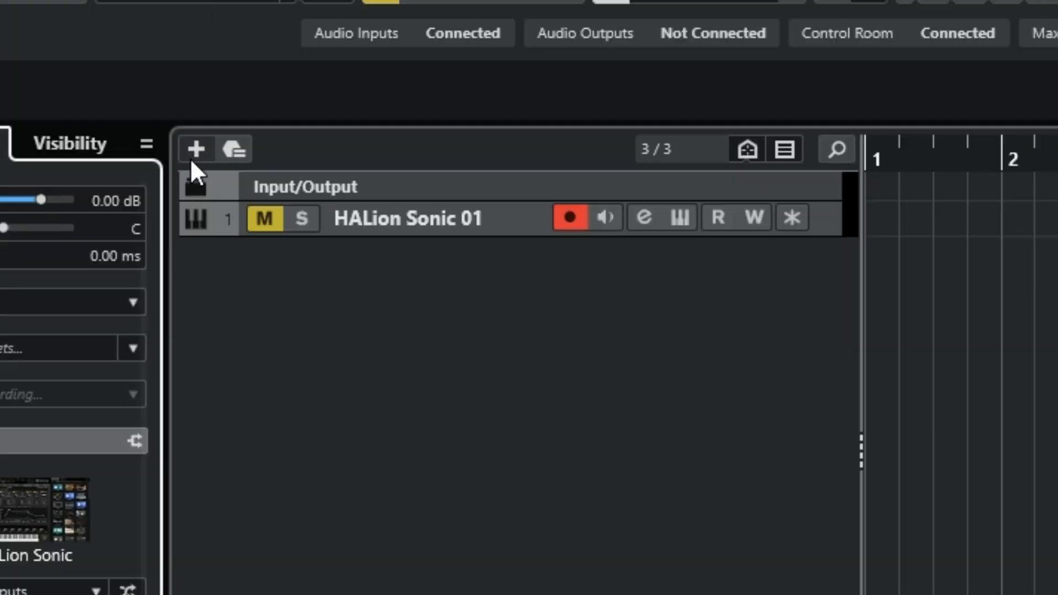
Step: Add one drum track with All MIDI Inputs, Stereo Out and Pattern Event as its event type
click(194, 150)
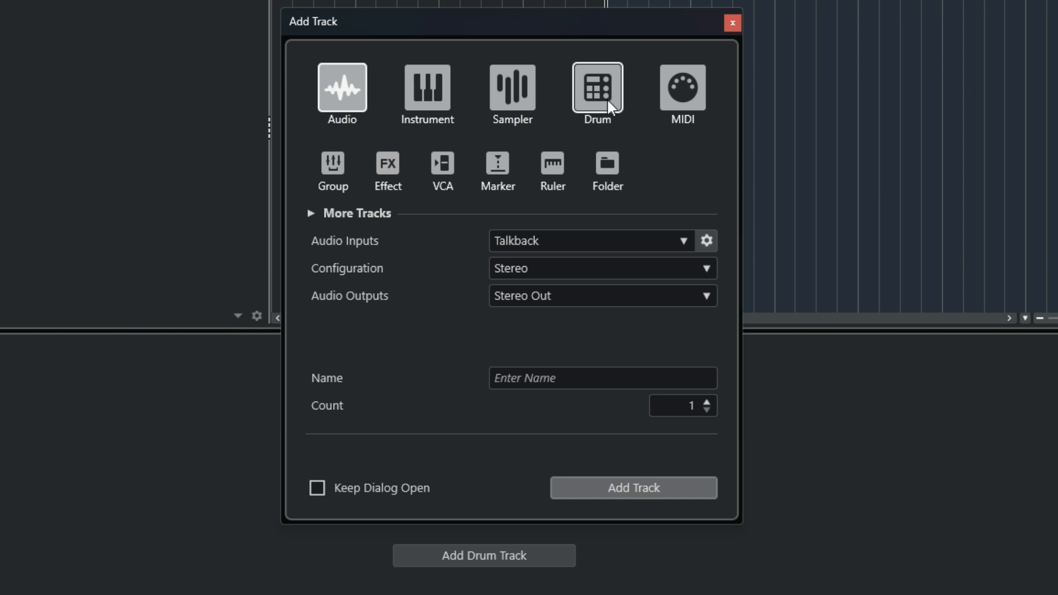
click(732, 23)
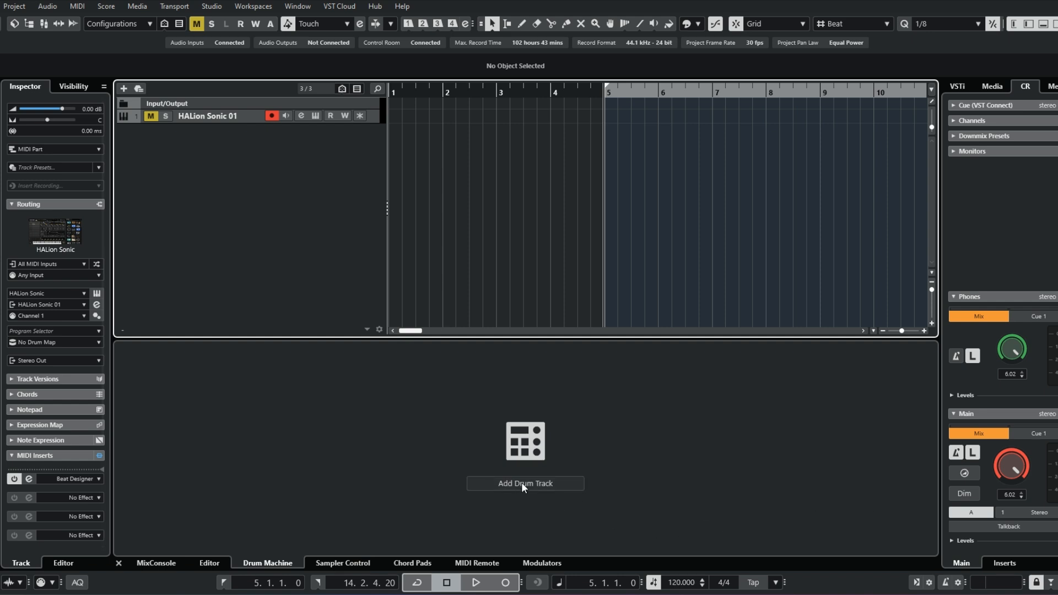
click(522, 482)
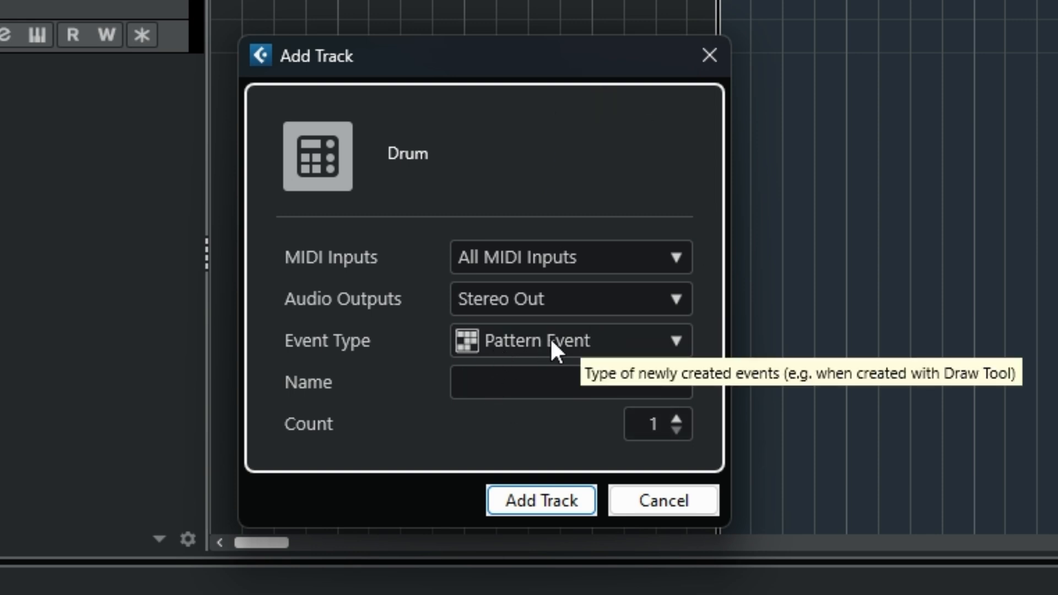
click(678, 342)
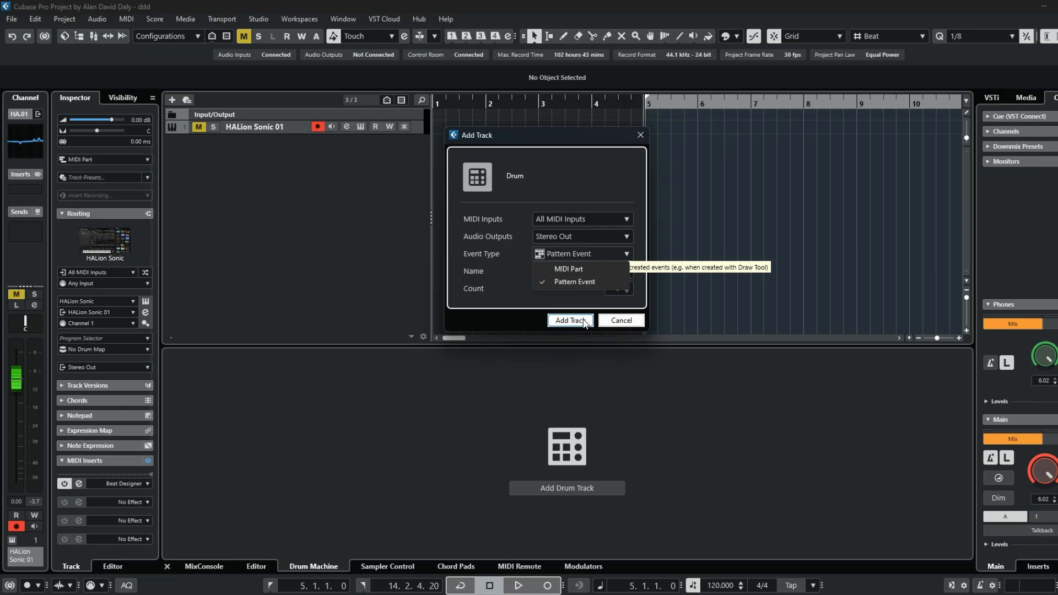
click(221, 498)
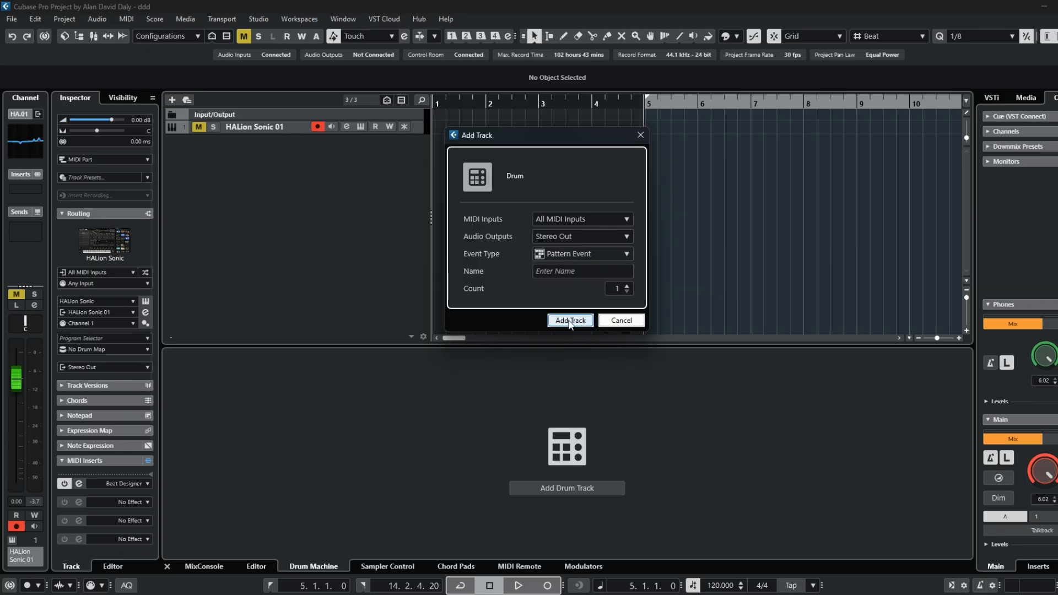
click(569, 321)
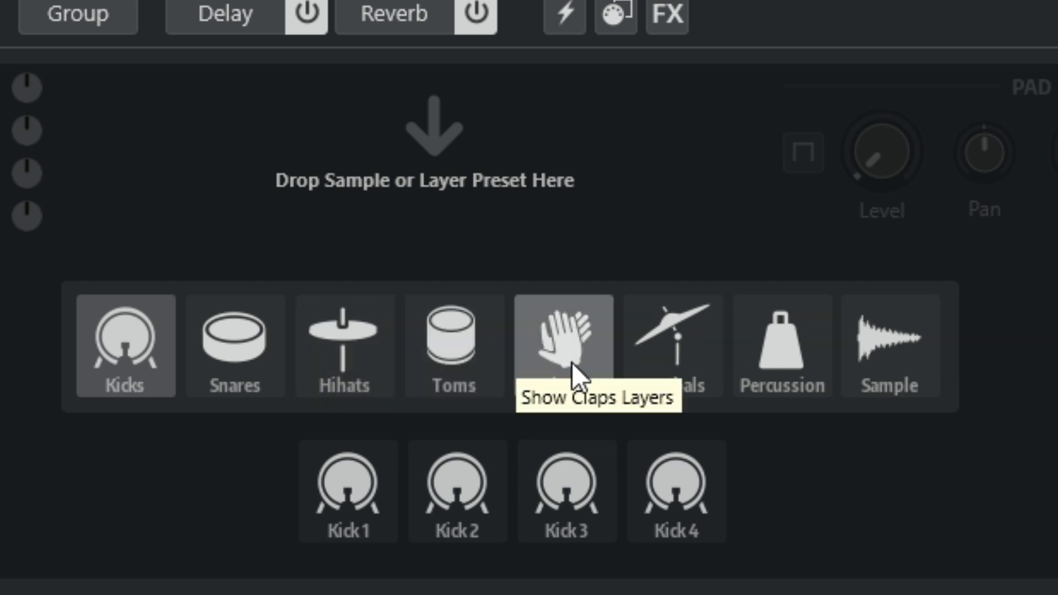
Step: Load the Kick 2 instrument into the first layer of pad C1
click(756, 374)
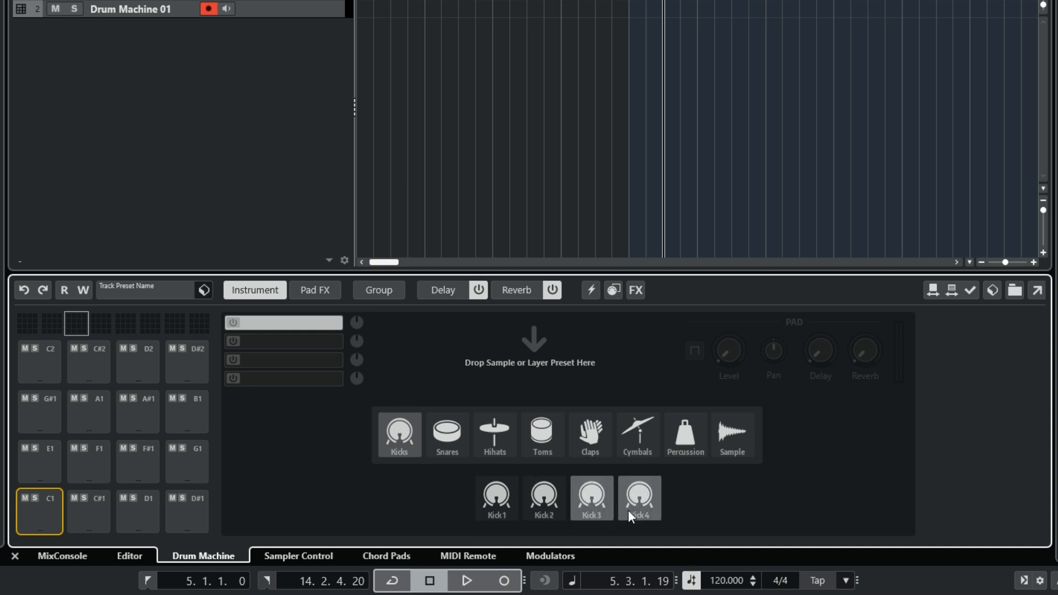
click(548, 507)
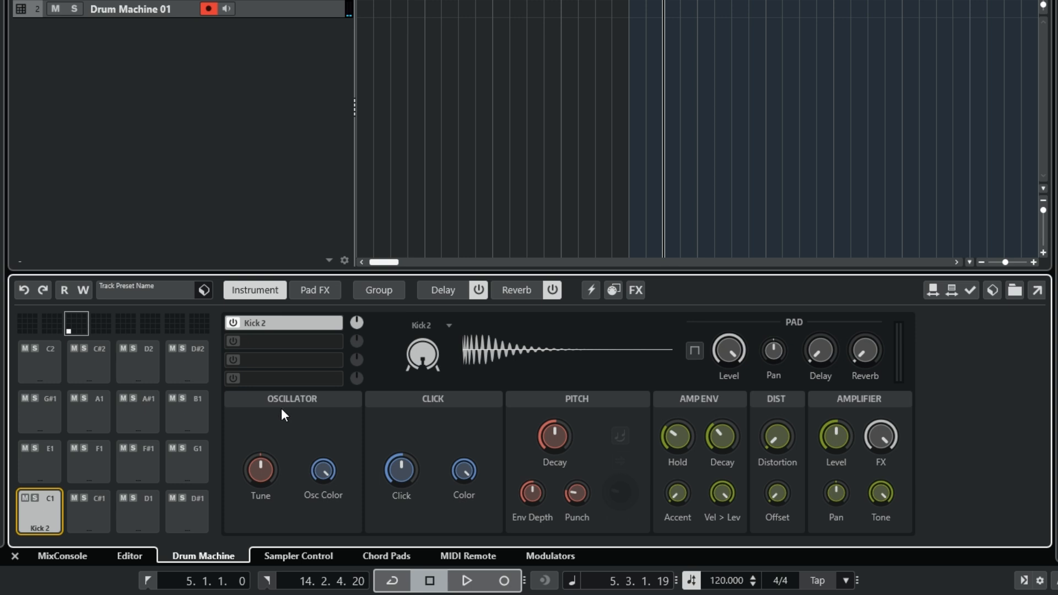
Step: Audition Kick 2 with its oscillator tuned down to -5.52 and tuned up, and return the tuning to around the centre
drag(258, 474, 251, 505)
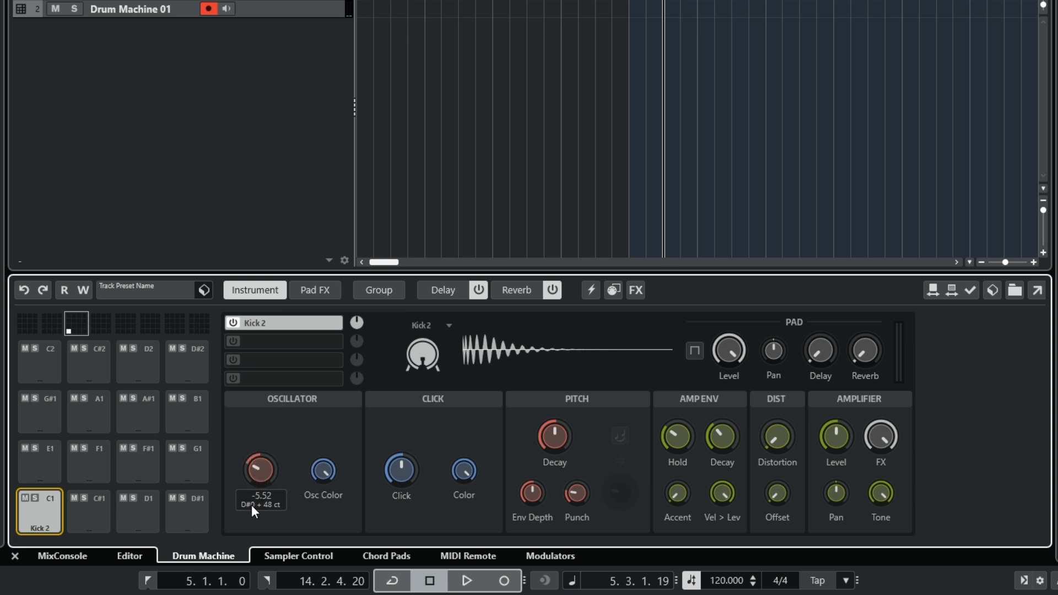
click(48, 514)
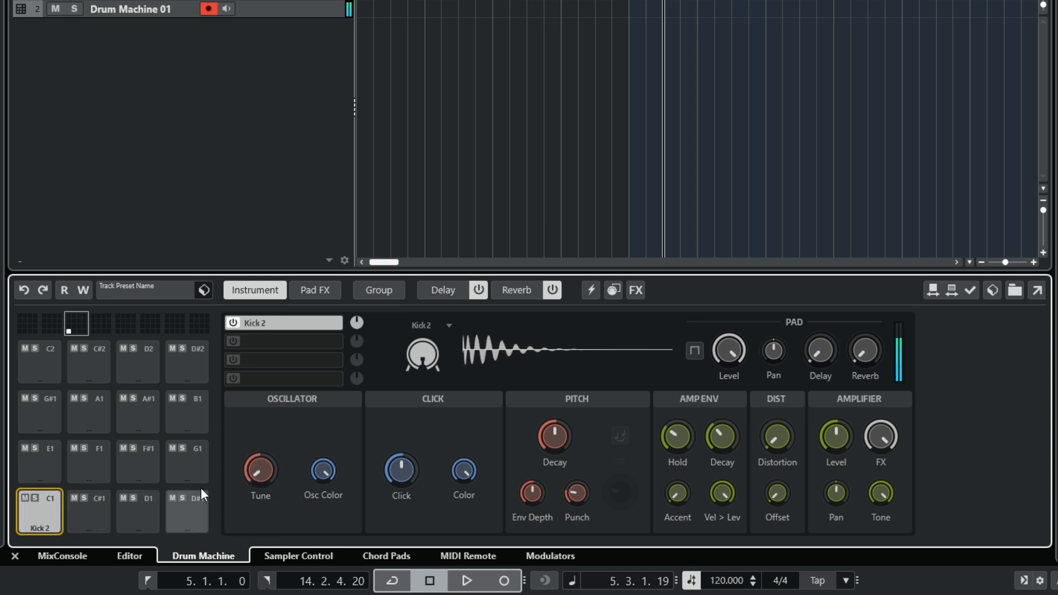
drag(263, 474, 278, 372)
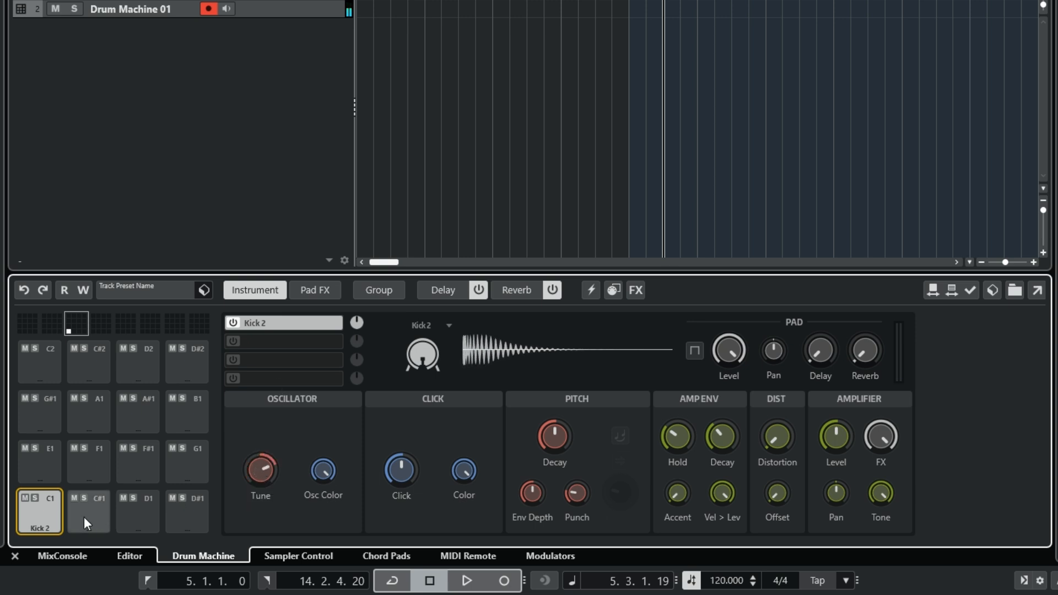
click(39, 517)
drag(250, 469, 253, 506)
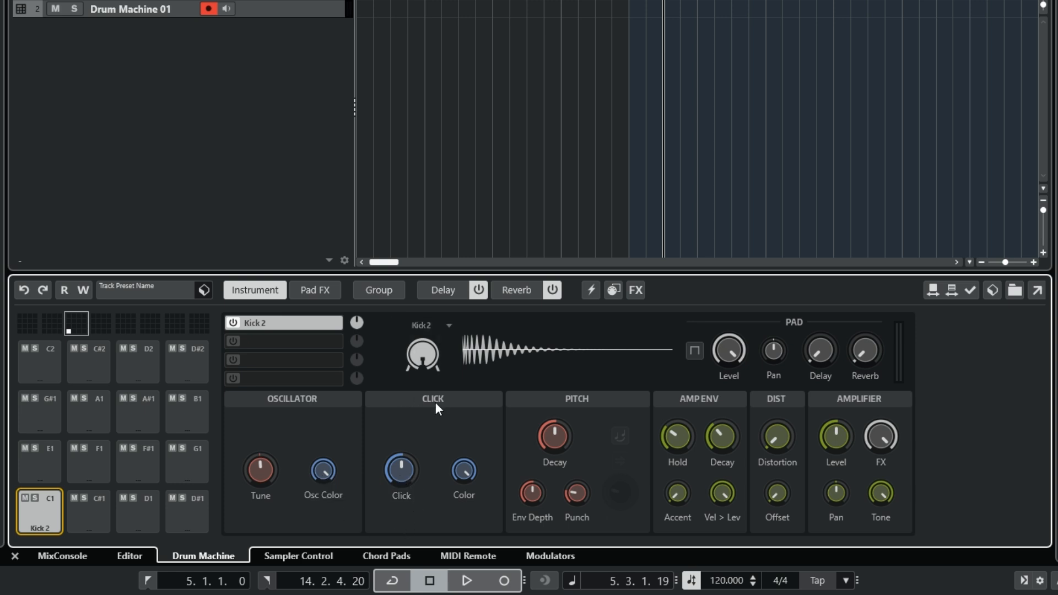
Step: Audition Kick 2 with different click amounts, including the minimum, and return the click amount to around the middle
drag(408, 453, 386, 435)
click(51, 521)
drag(395, 481, 400, 593)
click(31, 519)
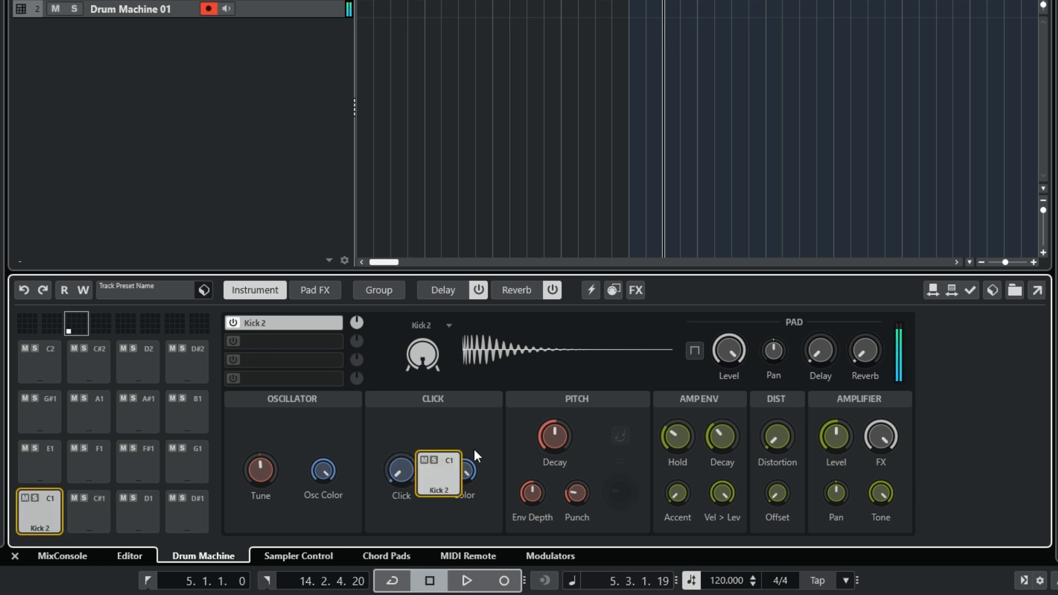
drag(401, 475, 405, 404)
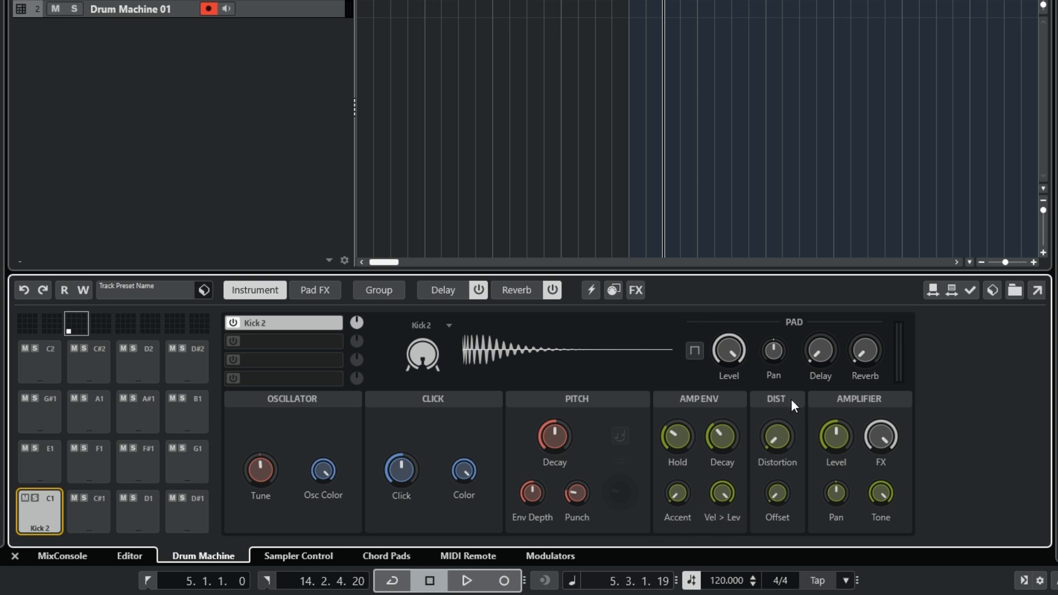
Step: Audition Kick 2 with distortion at 0.22 and at 10.00
drag(783, 447, 766, 376)
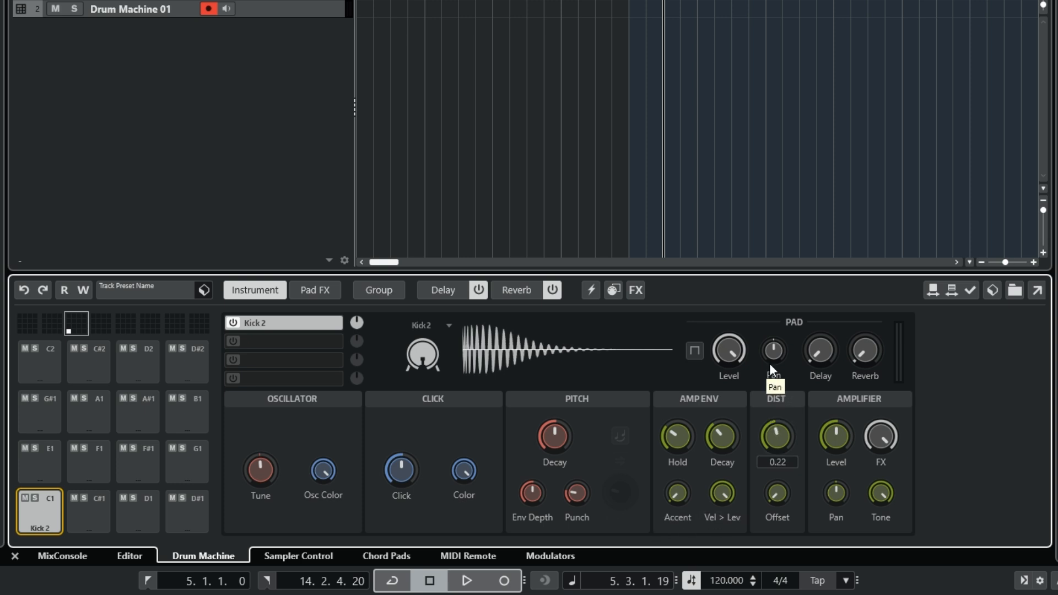
click(55, 521)
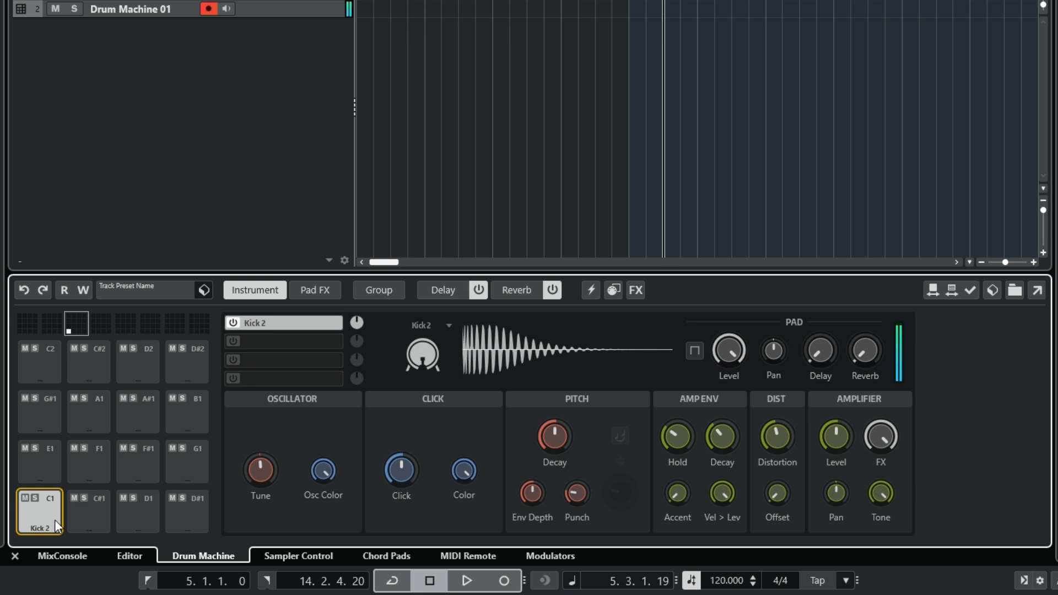
drag(785, 435, 756, 384)
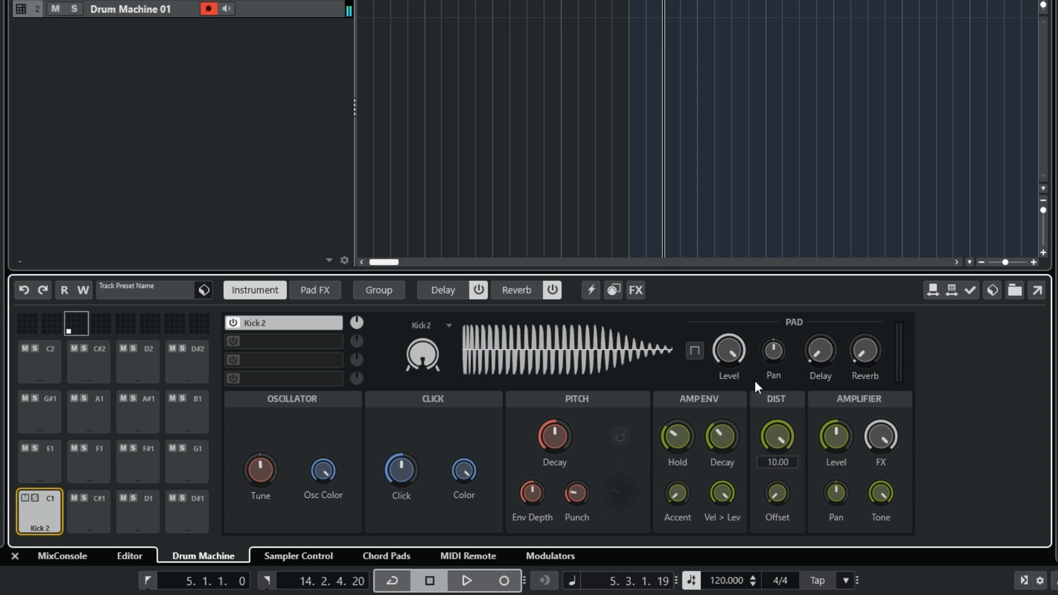
click(36, 497)
click(34, 497)
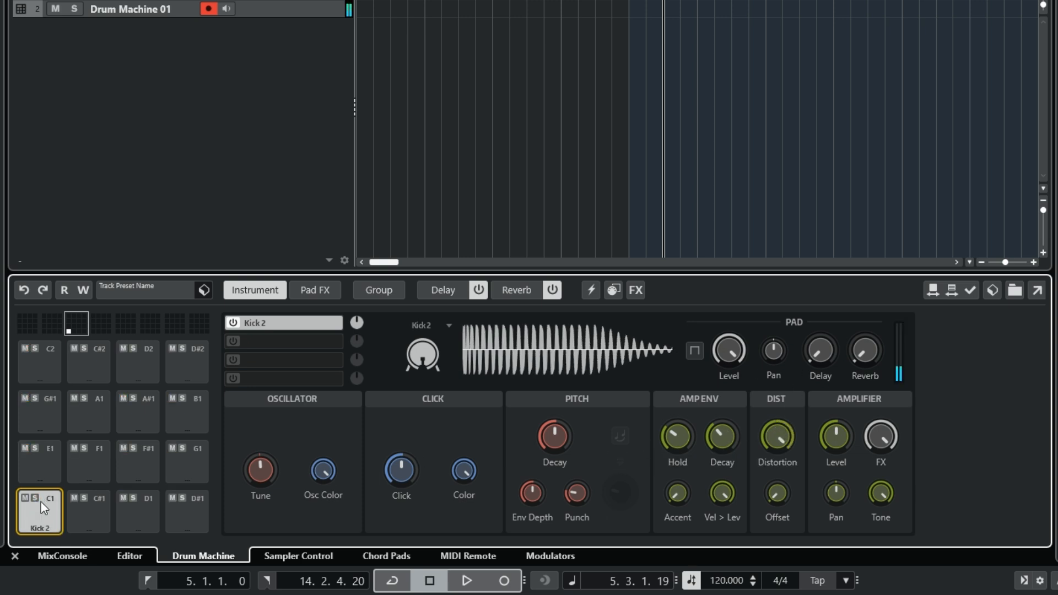
Step: Turn Kick 2's amp envelope decay and its distortion down to minimum, auditioning the pad after each change
drag(723, 435, 707, 496)
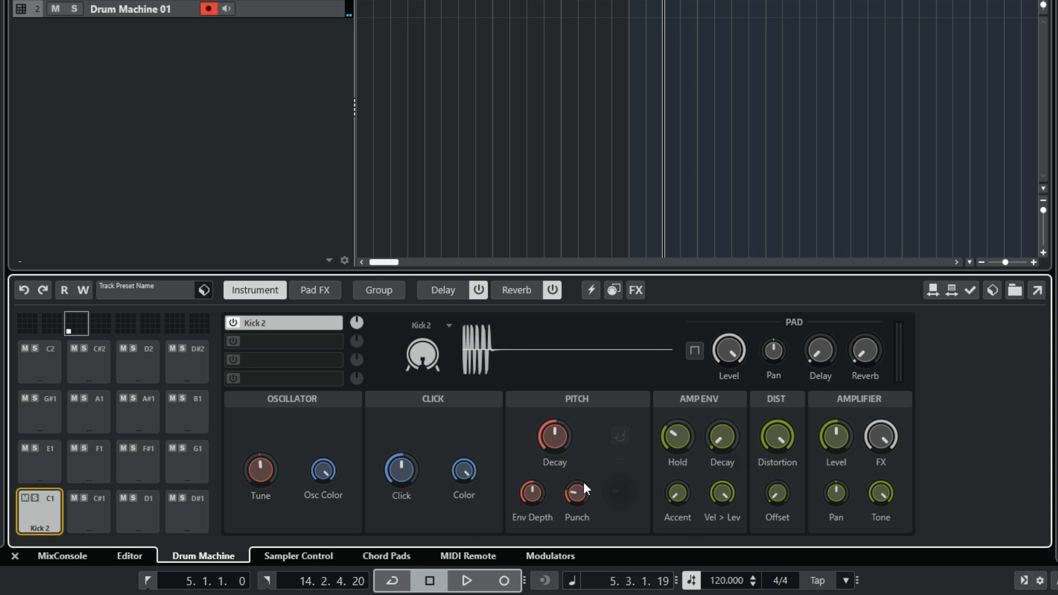
click(53, 524)
drag(770, 447, 766, 508)
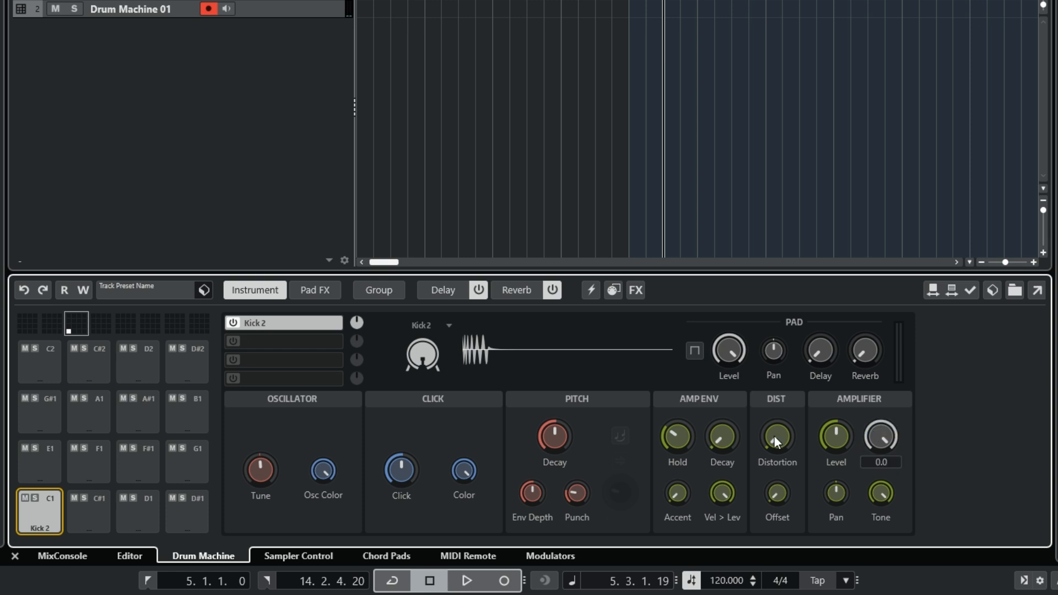
click(39, 527)
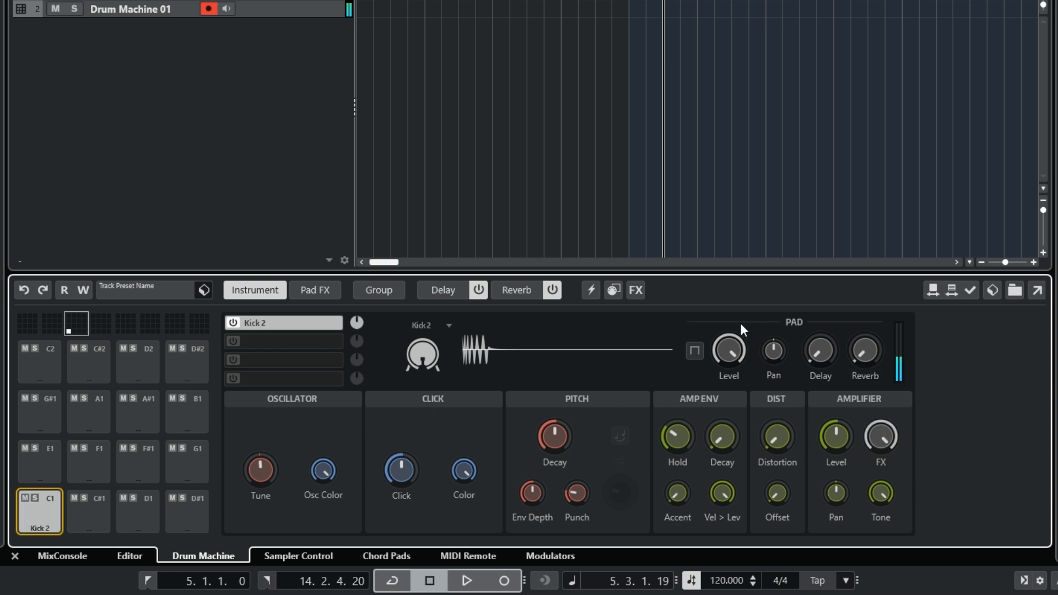
Step: Audition pad C1 with raised delay and reverb sends, and turn the delay send back down to -∞
mouse_move(773, 353)
mouse_down()
mouse_move(805, 300)
mouse_move(759, 399)
mouse_move(759, 365)
mouse_up()
drag(813, 350, 812, 330)
click(39, 511)
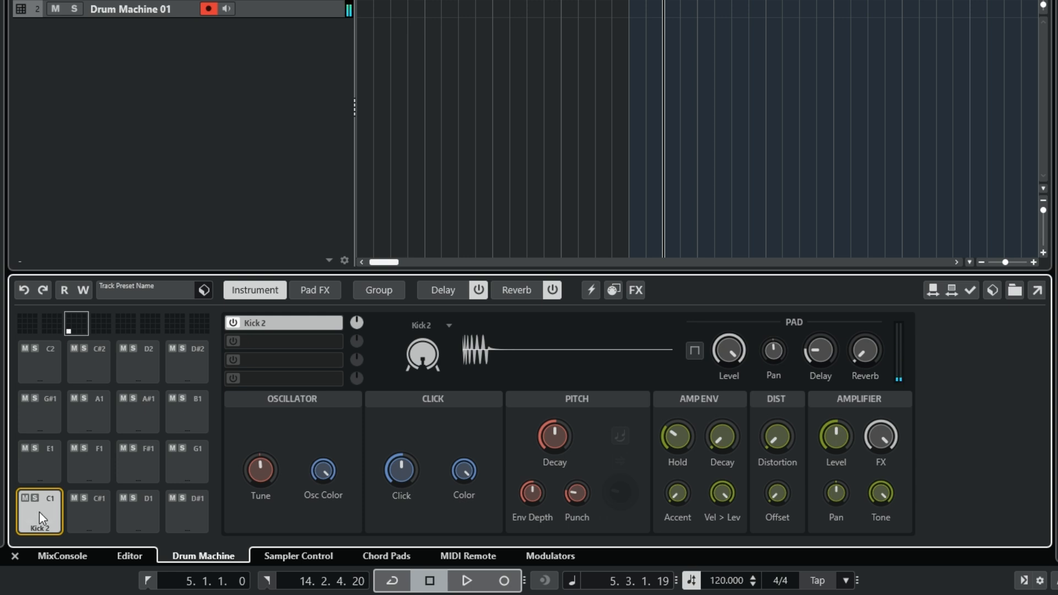
click(40, 512)
drag(810, 356, 815, 329)
click(35, 520)
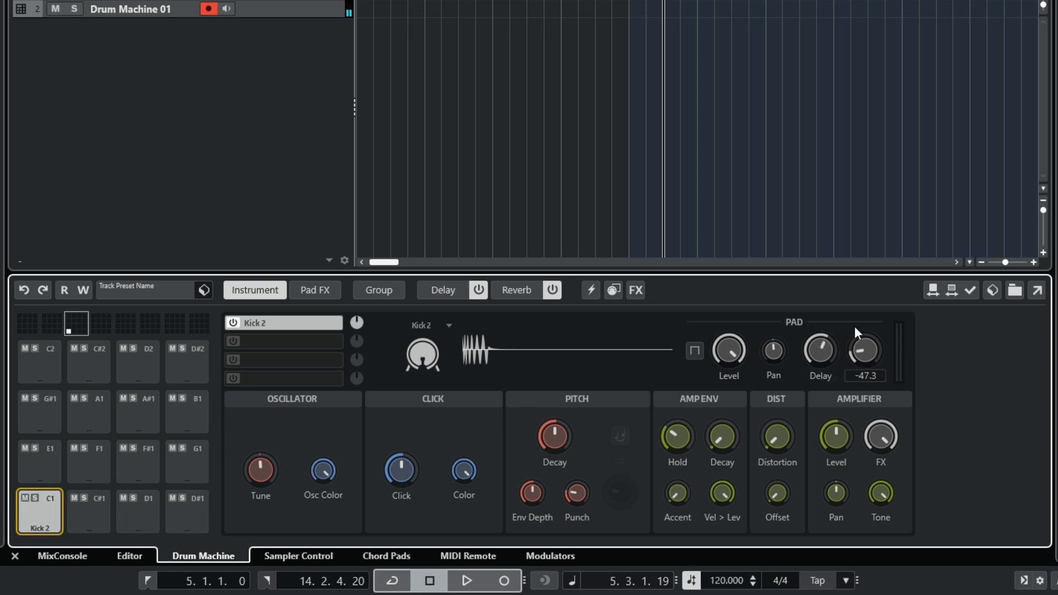
click(32, 517)
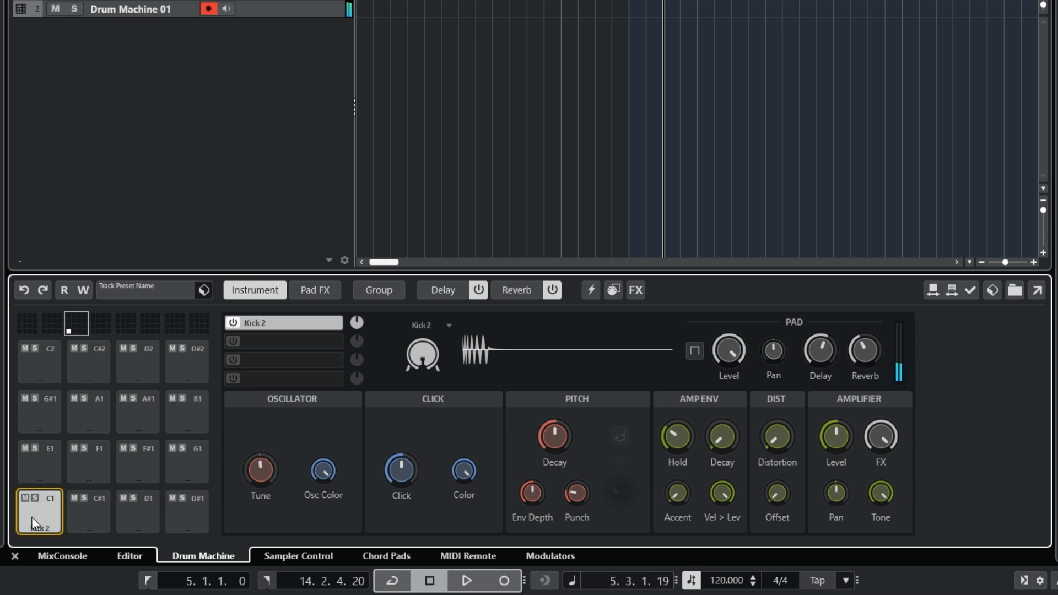
mouse_move(830, 347)
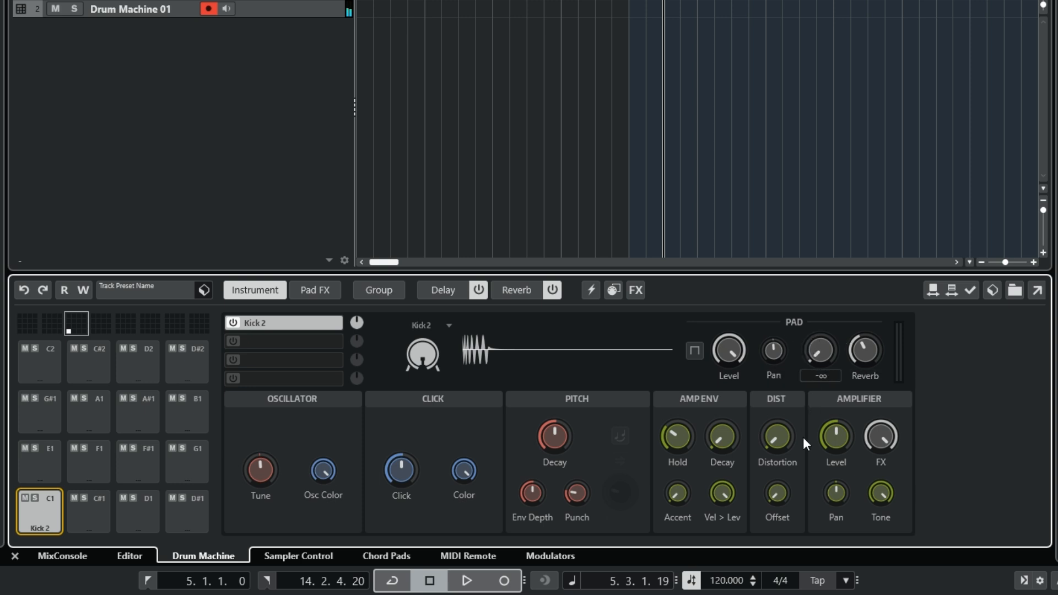
Step: Add Kick 4 as the second layer on pad C1, audition it at -12.8 and full level, and turn its level almost fully down
click(293, 343)
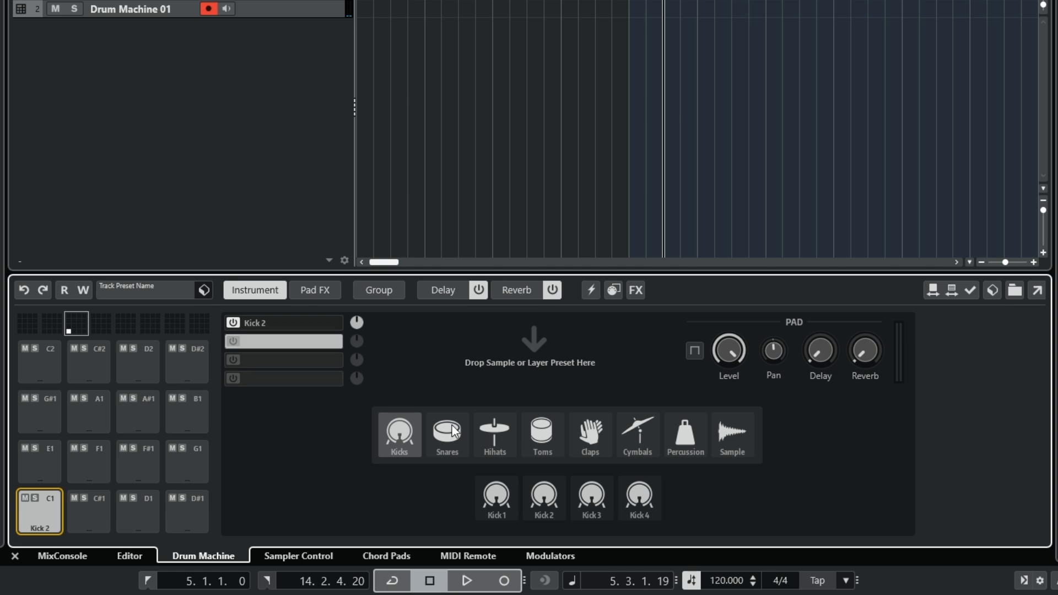
click(646, 502)
mouse_move(359, 341)
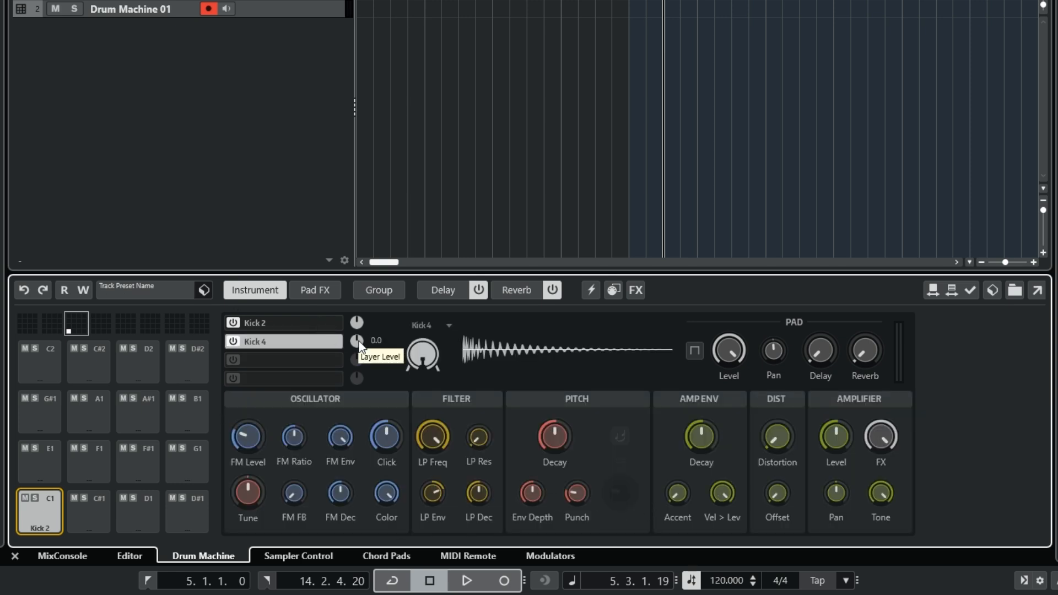
drag(359, 344, 324, 384)
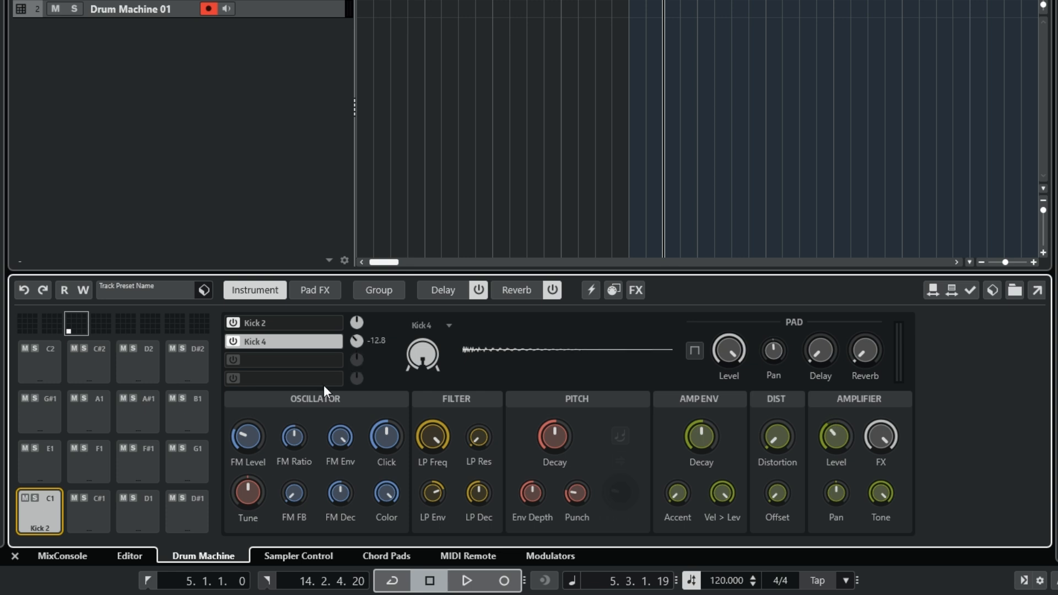
click(49, 515)
drag(355, 337, 399, 263)
click(43, 518)
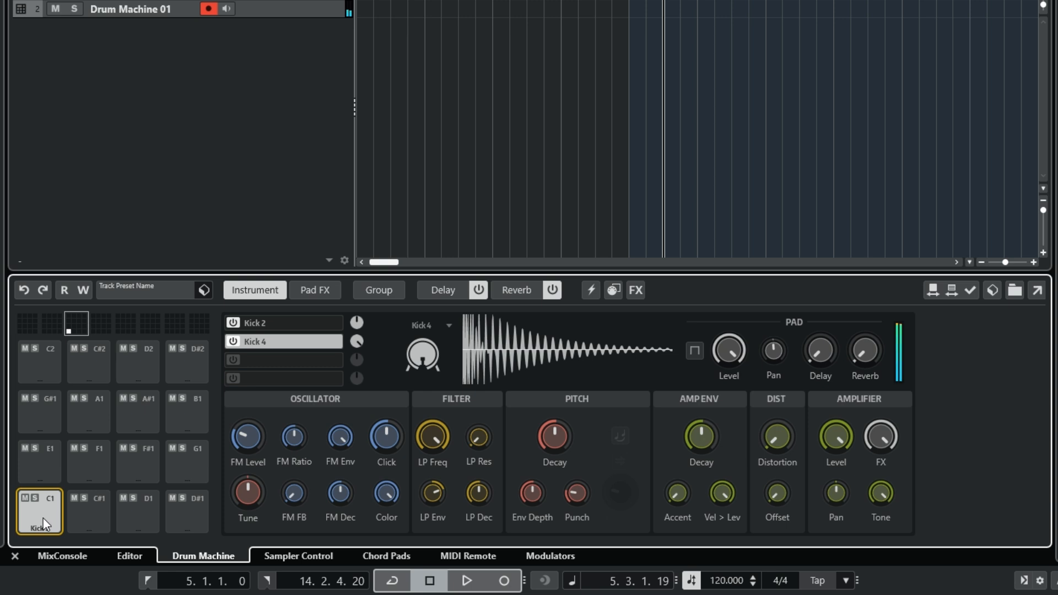
drag(352, 338, 318, 435)
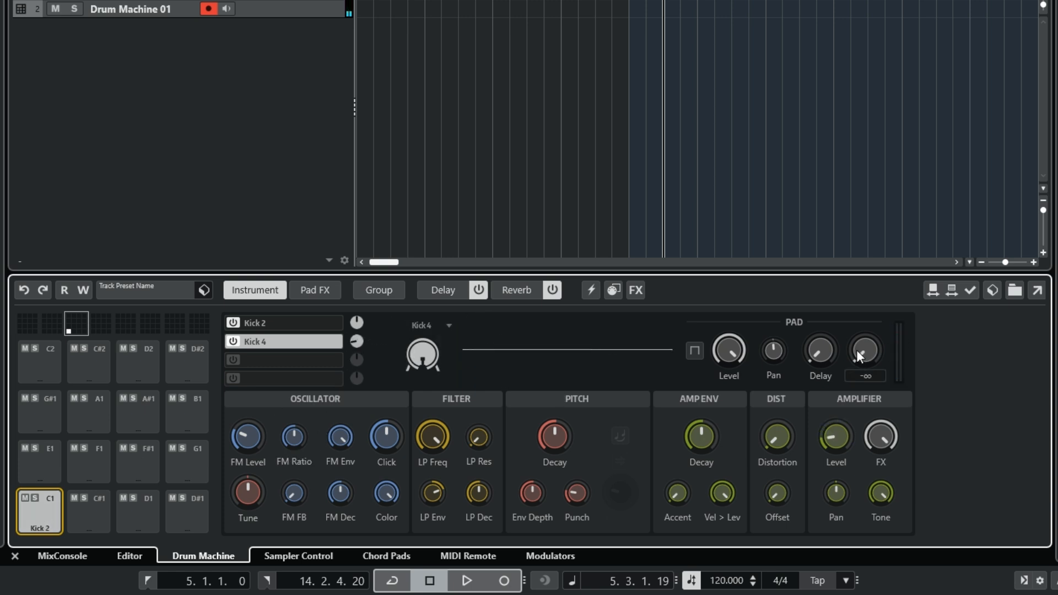
Step: Raise pad C1's delay send, set its reverb send to about -62.1, and audition the pad
drag(826, 355, 865, 339)
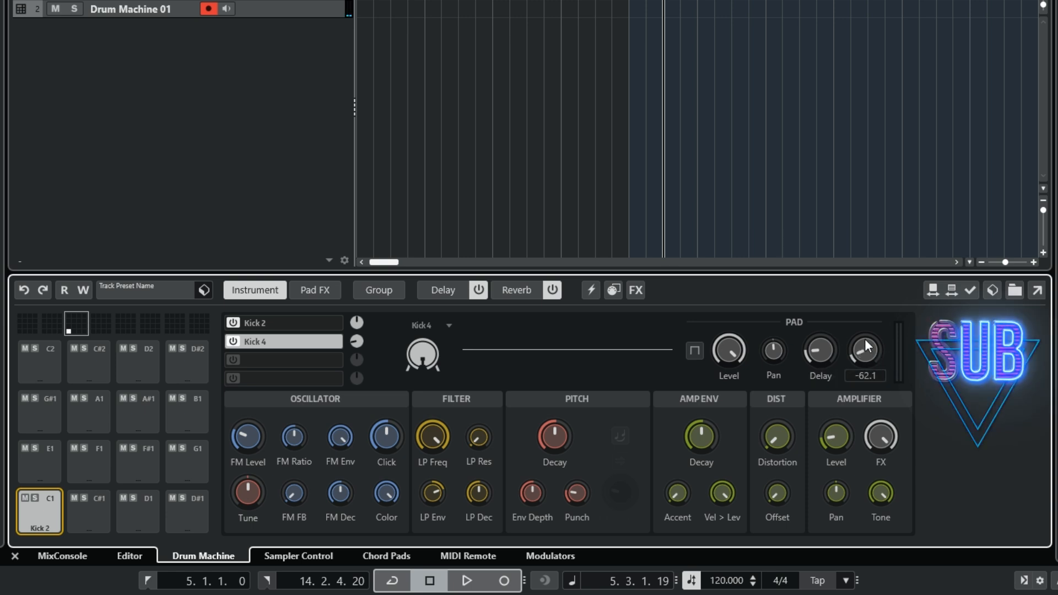
click(50, 511)
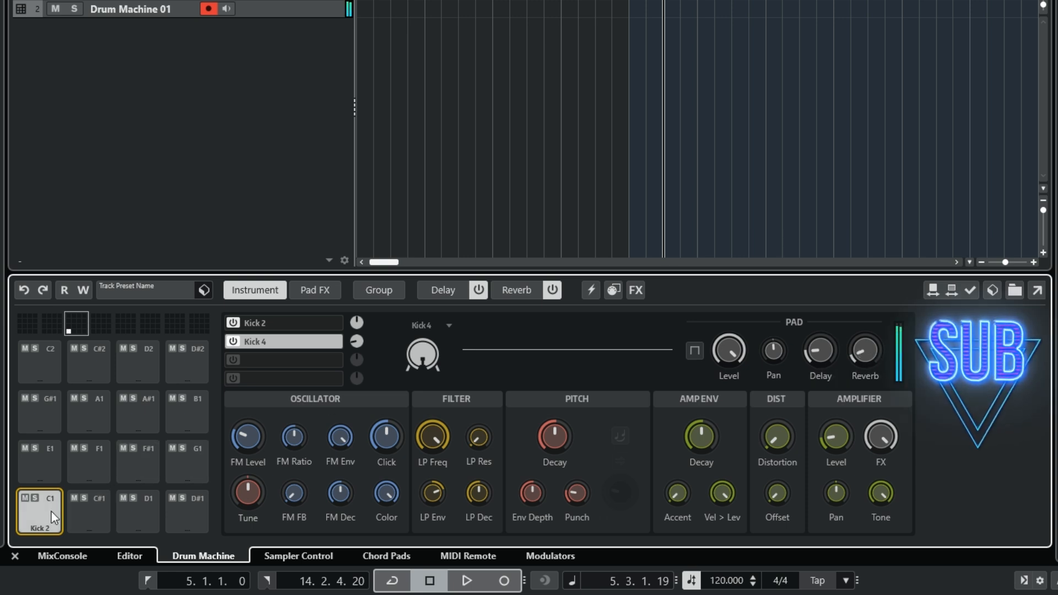
Step: Turn up Kick 2's layer level, audition pad C1, and remove the Kick 4 layer from it
drag(356, 327, 356, 319)
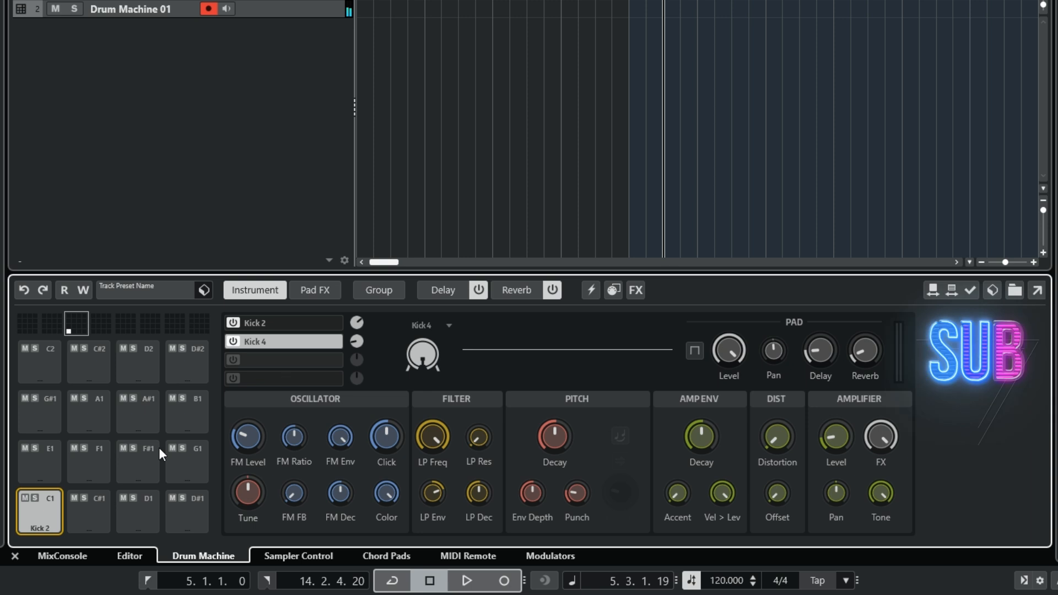
click(39, 524)
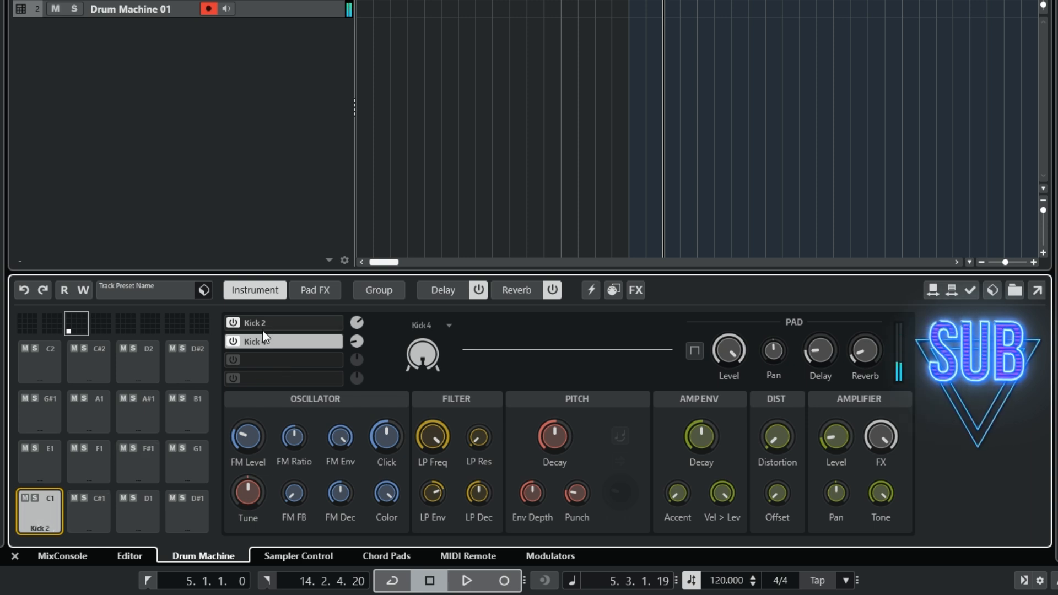
click(335, 341)
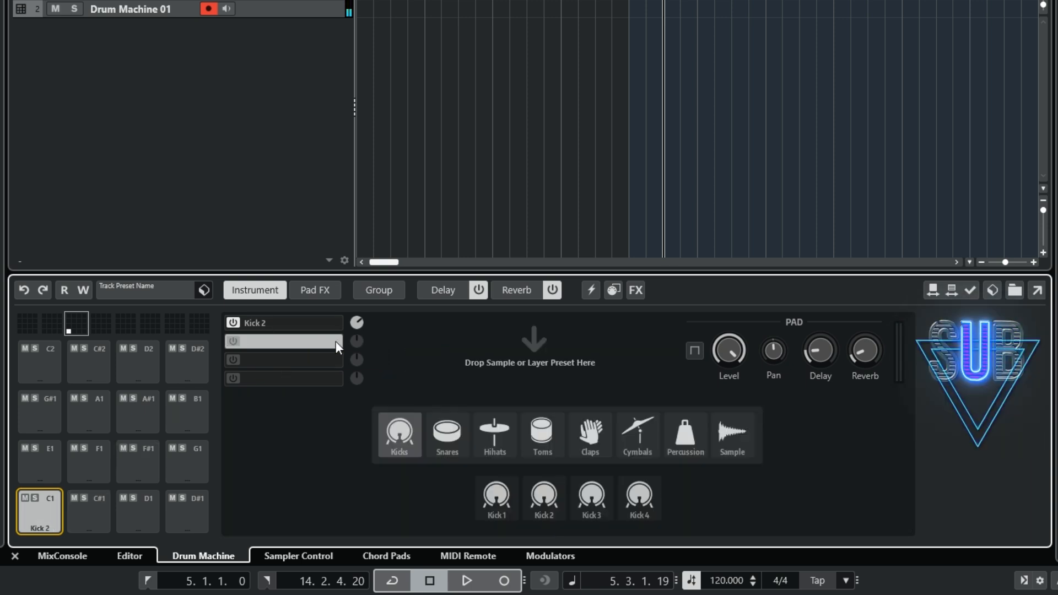
Step: Load Snare 2 from the snare sounds onto pad D1 and audition it
click(447, 436)
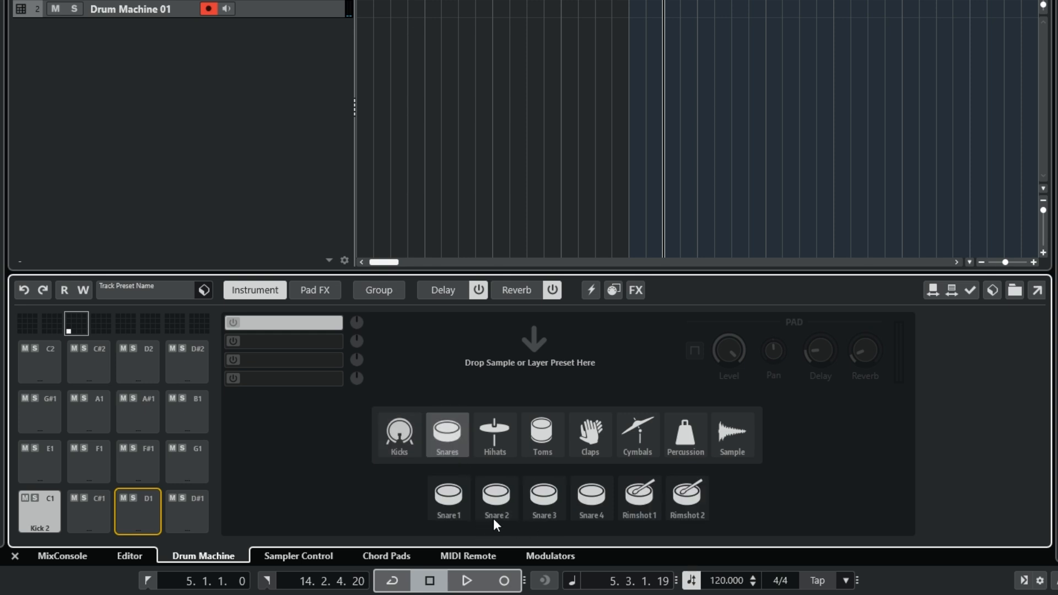
click(506, 511)
click(138, 518)
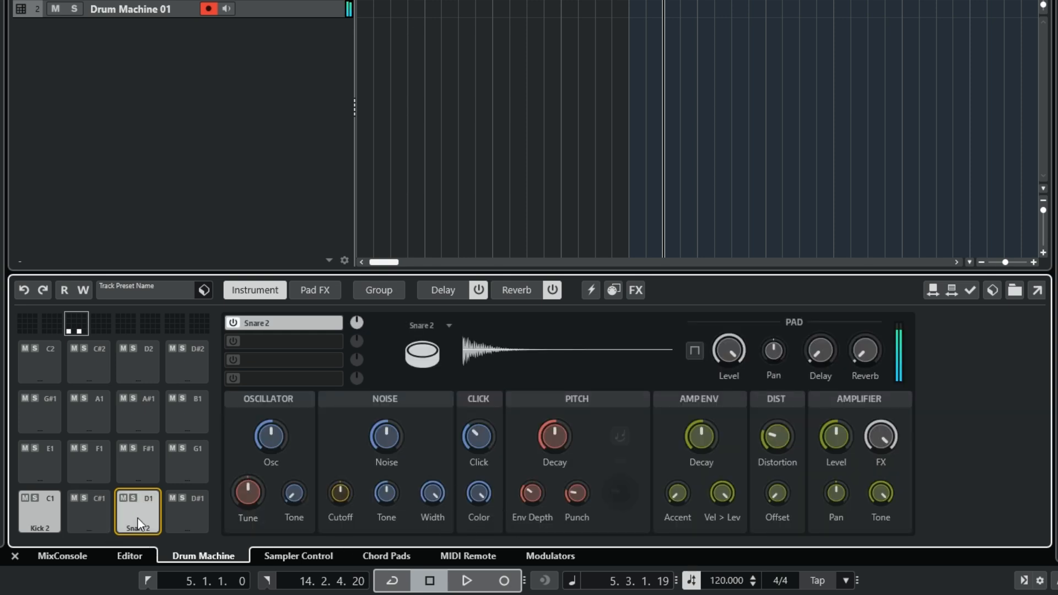
click(137, 517)
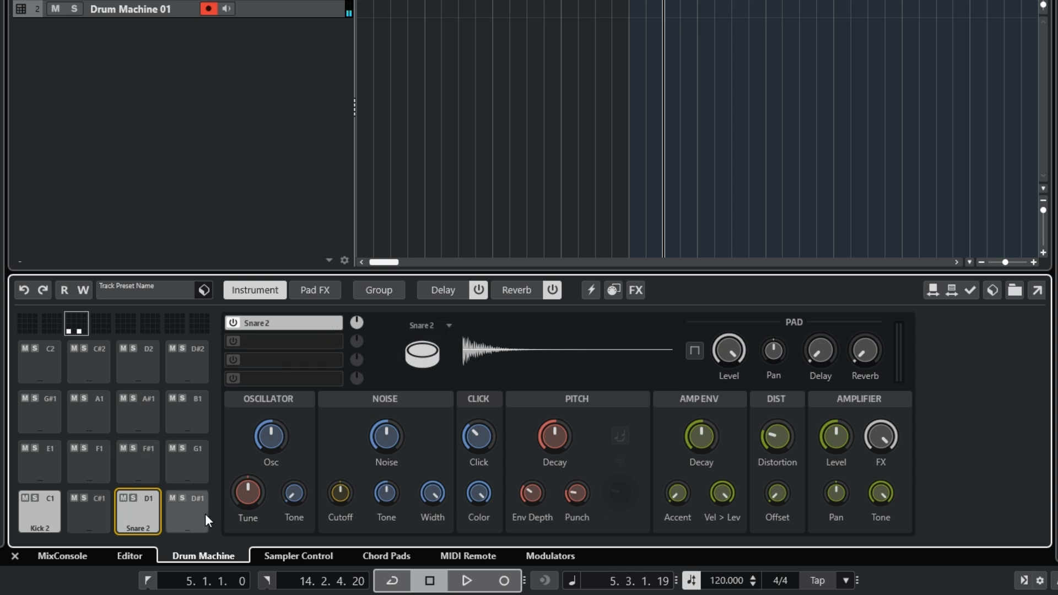
Step: Load Clap 2 from the clap sounds onto pad E1 and audition it several times
click(45, 466)
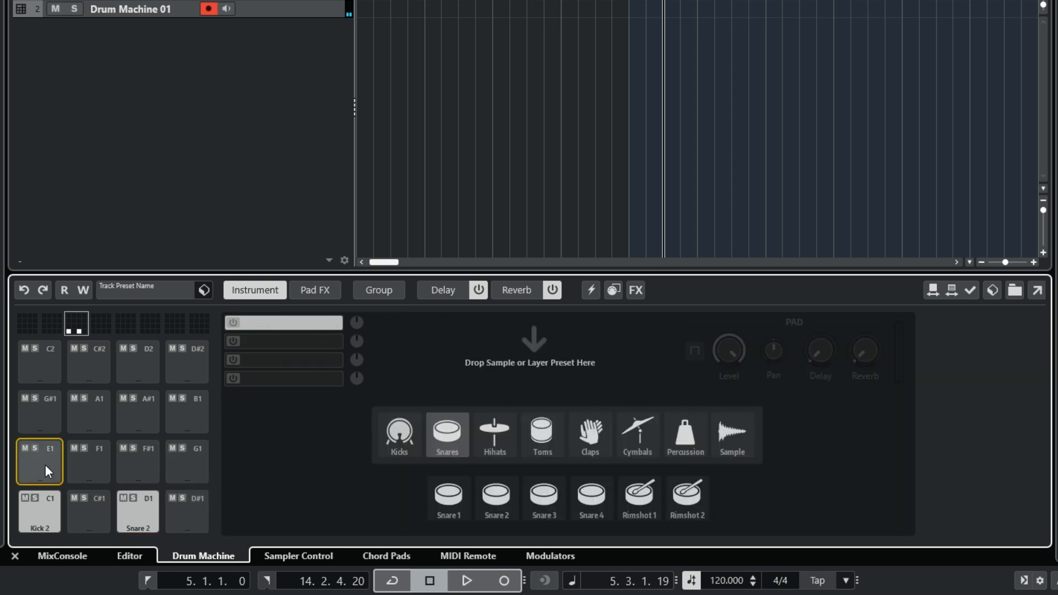
click(604, 447)
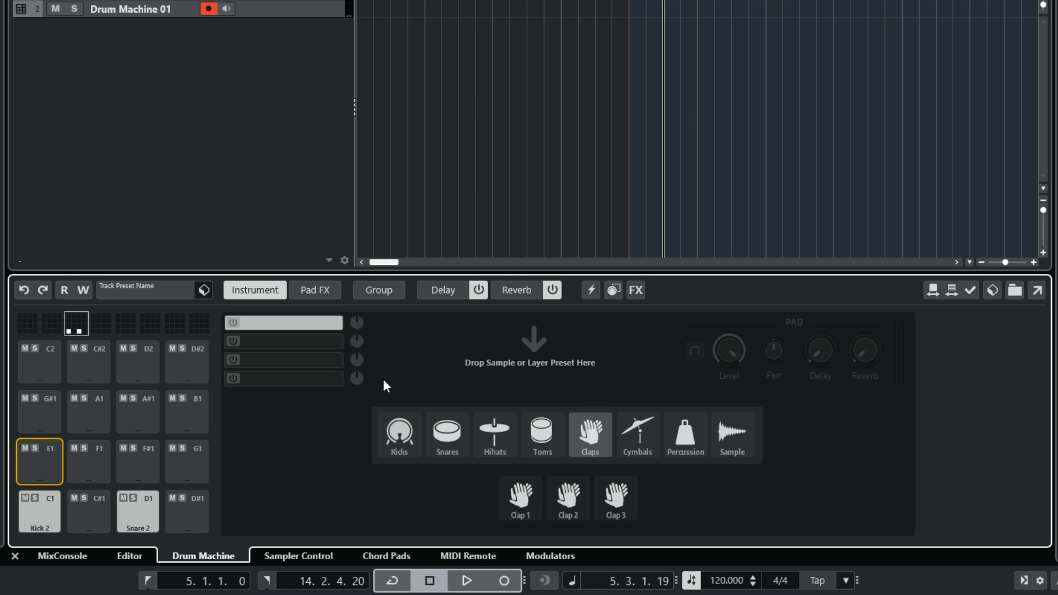
click(570, 504)
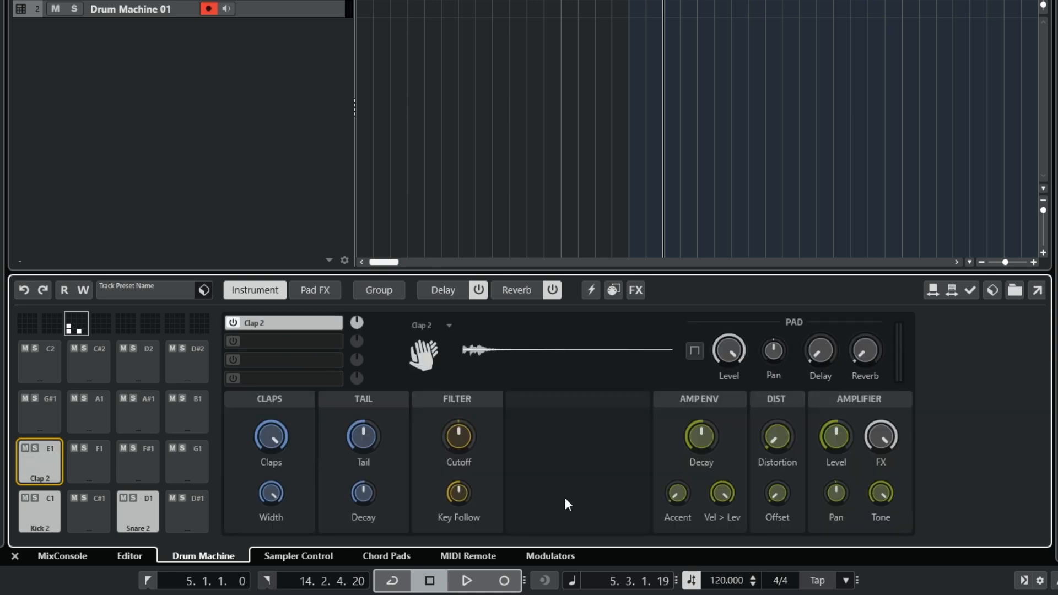
click(36, 463)
click(37, 463)
click(36, 463)
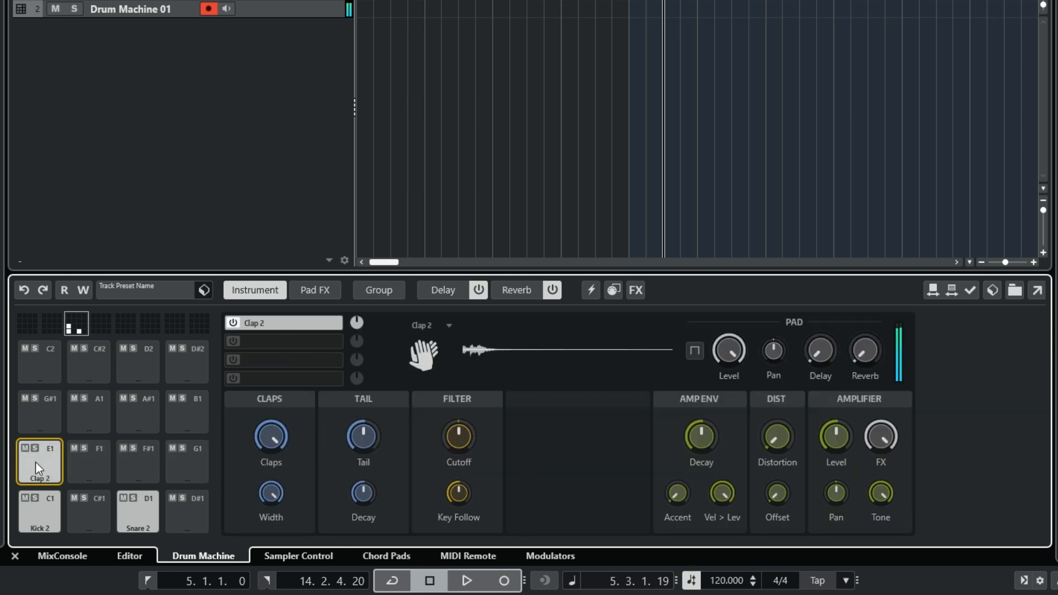
Step: Load Closed HH 3 from the hi-hat sounds onto pad F#1
click(137, 463)
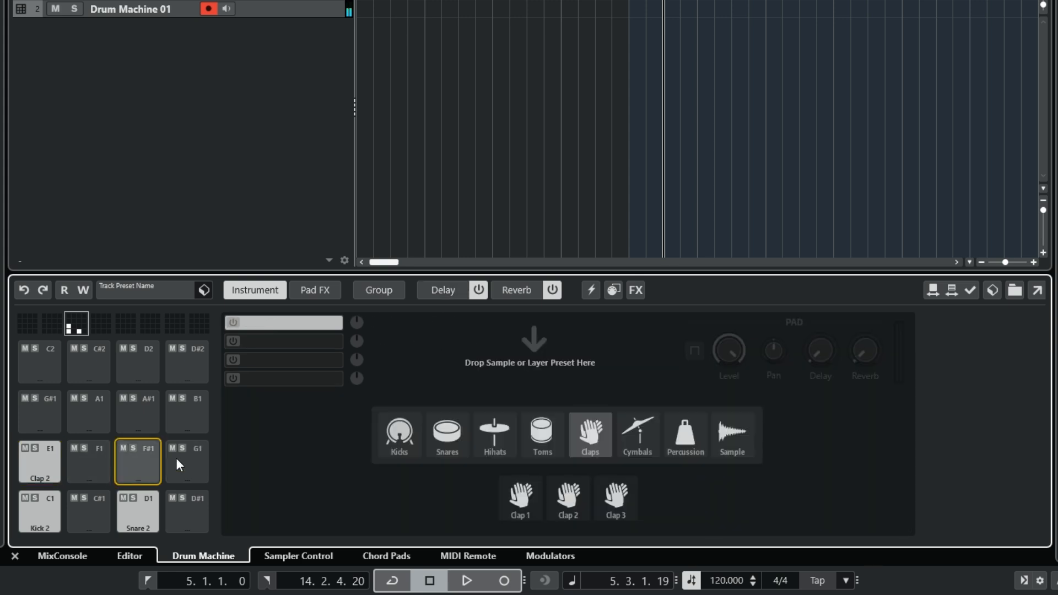
click(508, 437)
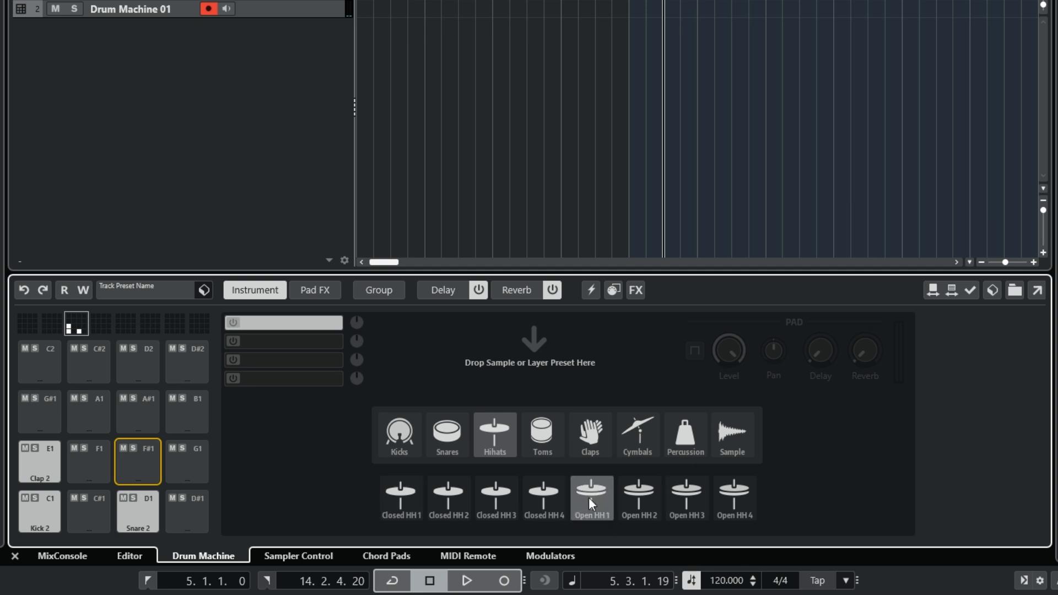
click(504, 508)
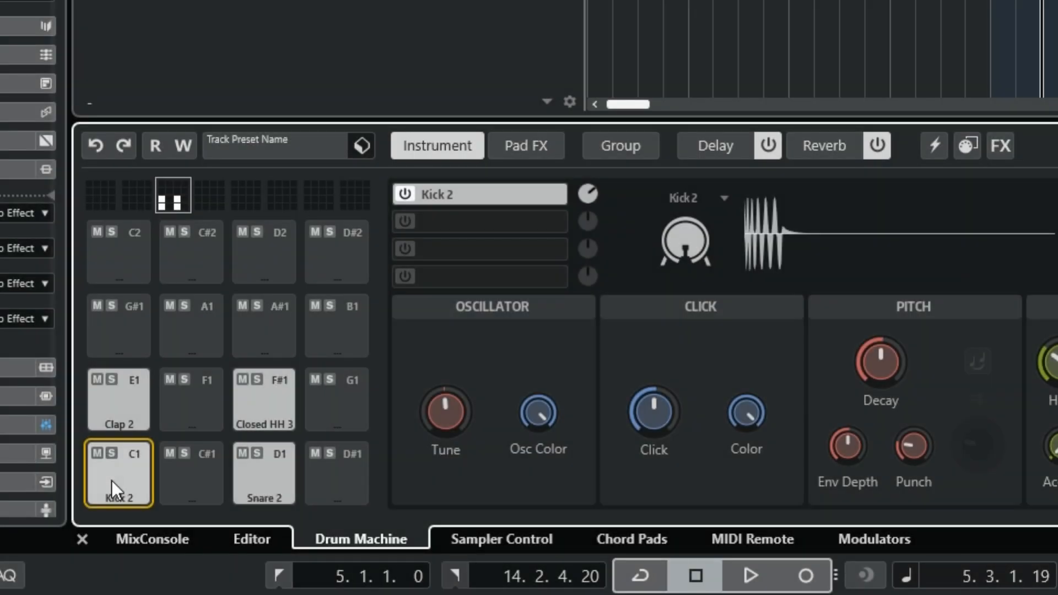
Step: Rename the Kick 2 pad on C1 to "kick"
right_click(34, 546)
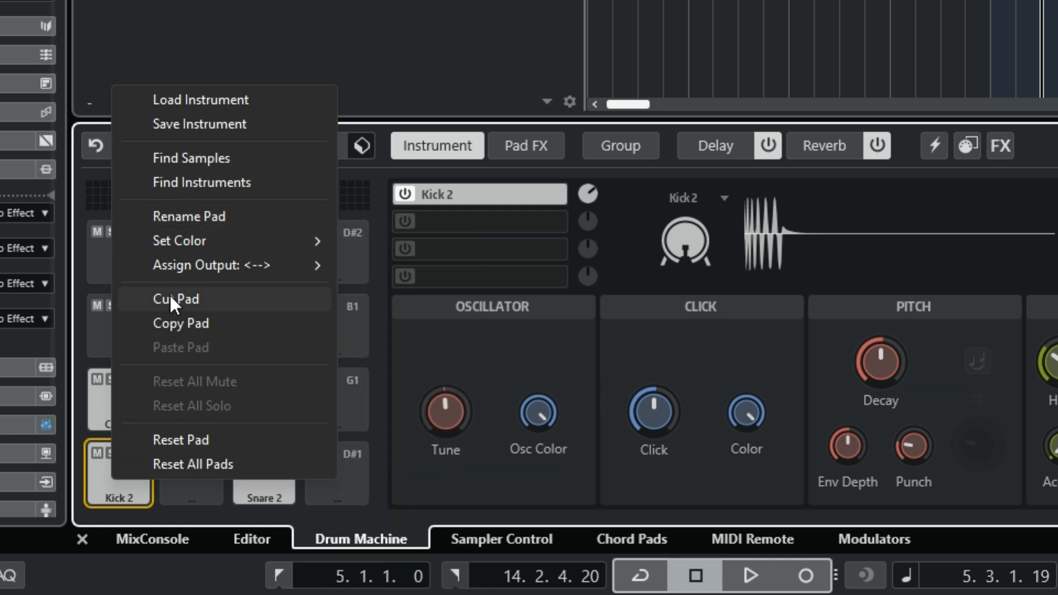
click(216, 217)
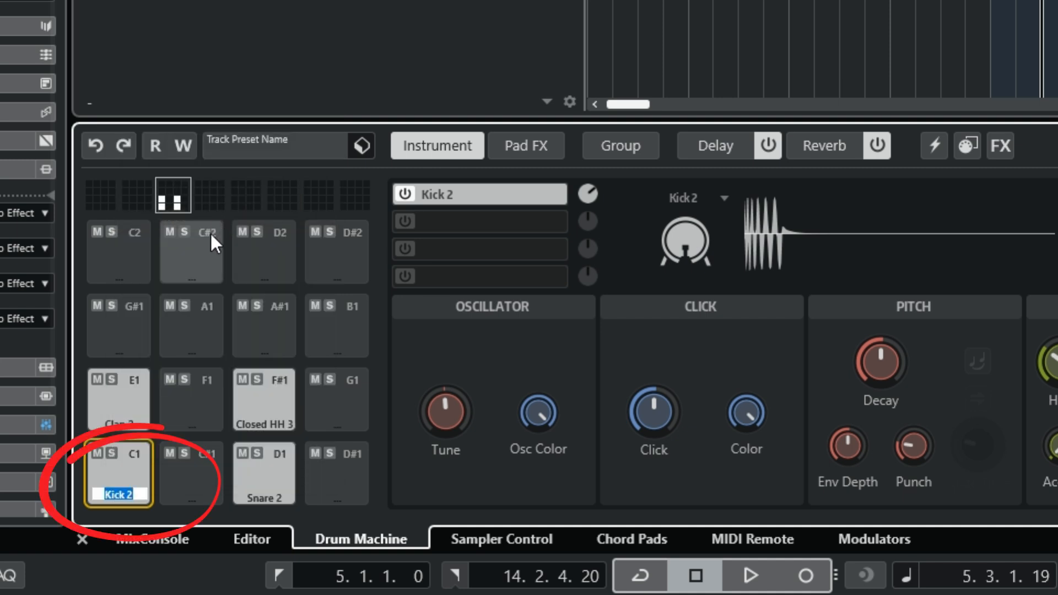
text(kick)
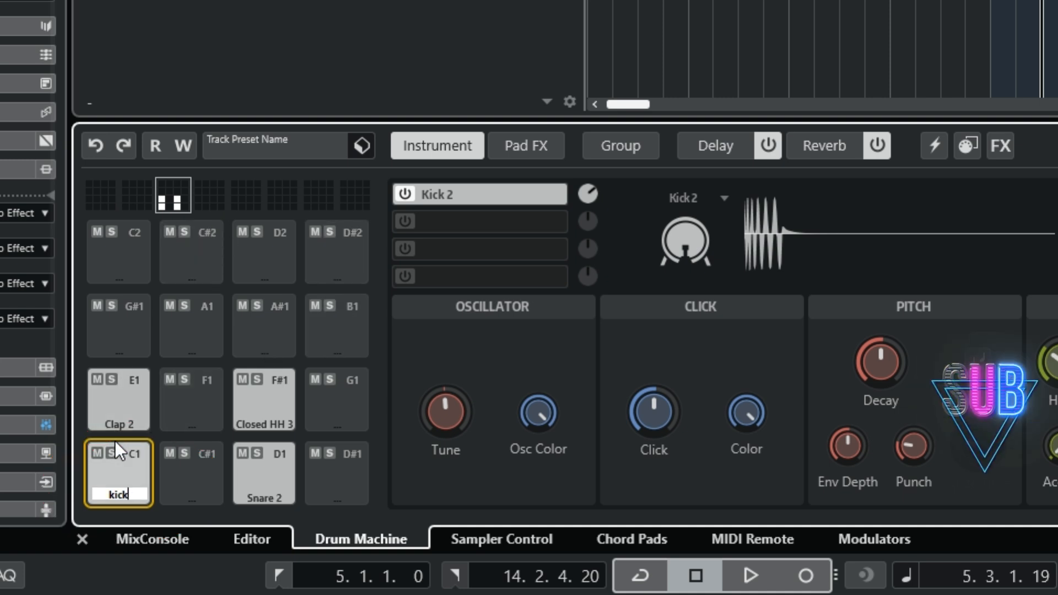
click(174, 471)
Step: Set the kick pad to Color 4 (yellow) and the Snare 2 pad to Color 12 (blue)
right_click(128, 468)
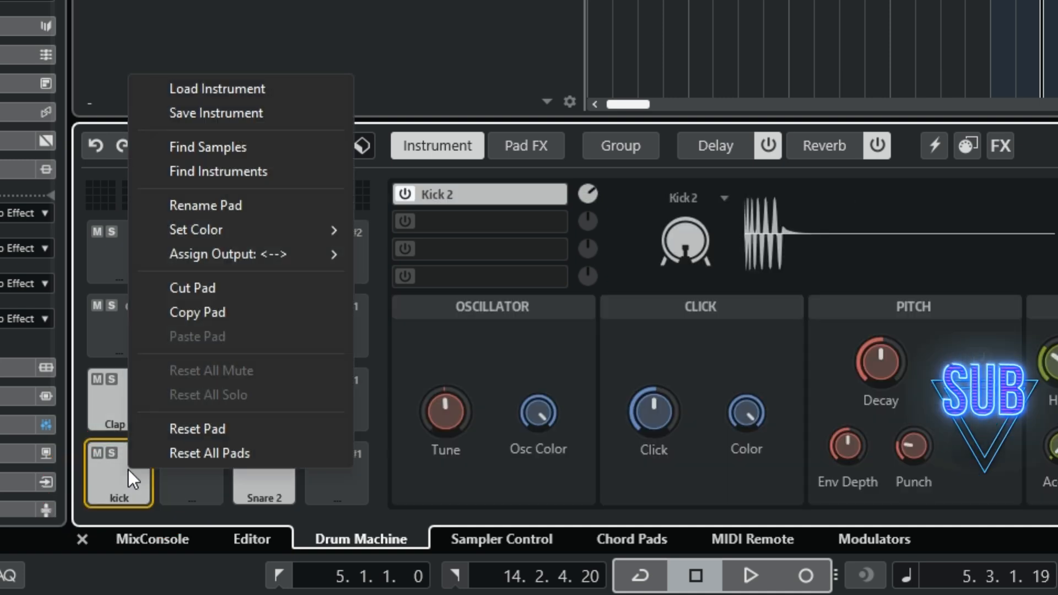
mouse_move(196, 228)
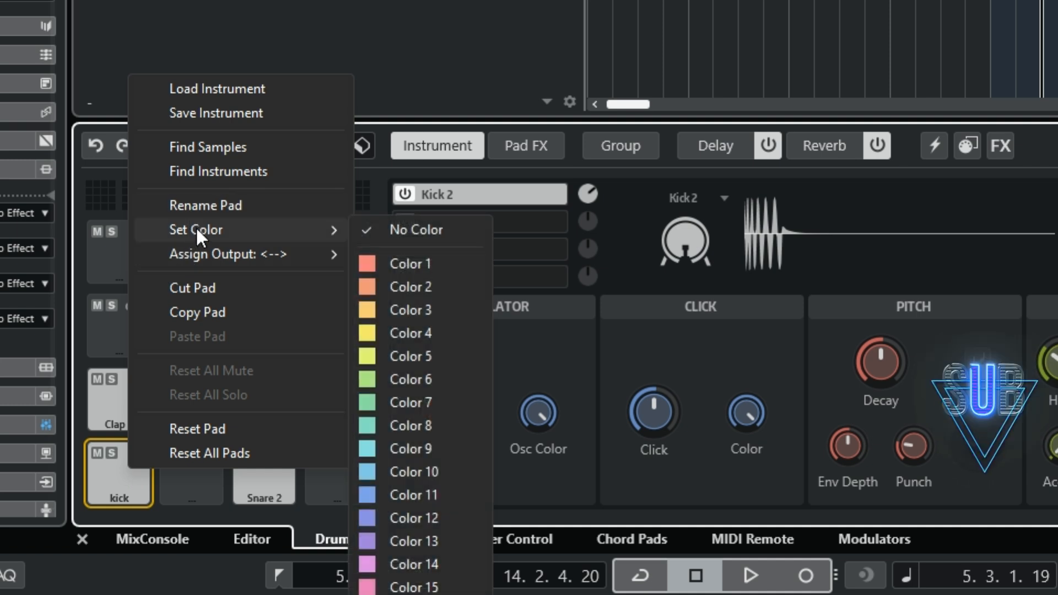
click(366, 333)
right_click(283, 475)
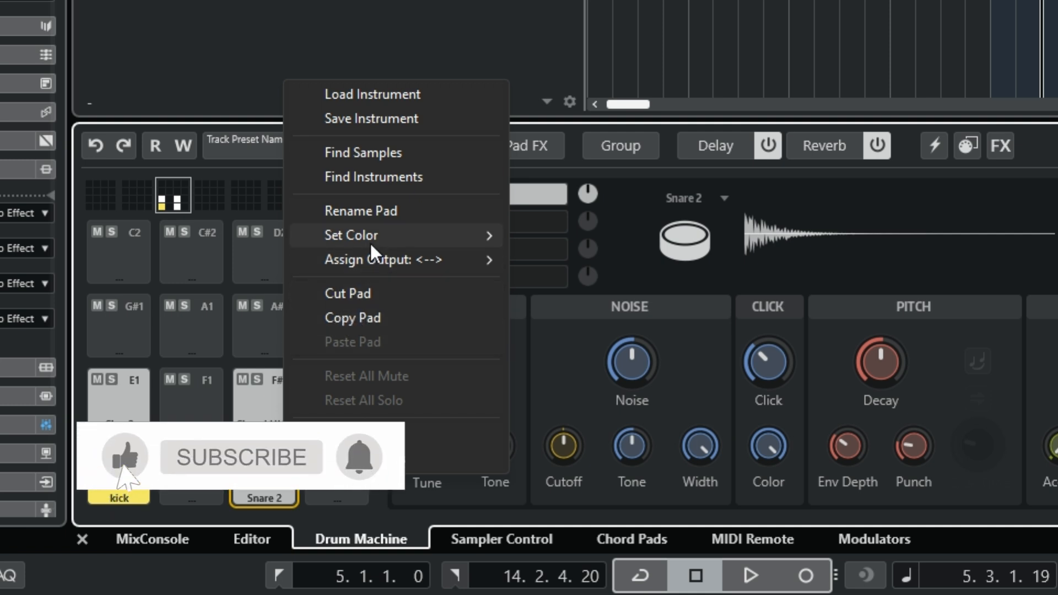
mouse_move(359, 234)
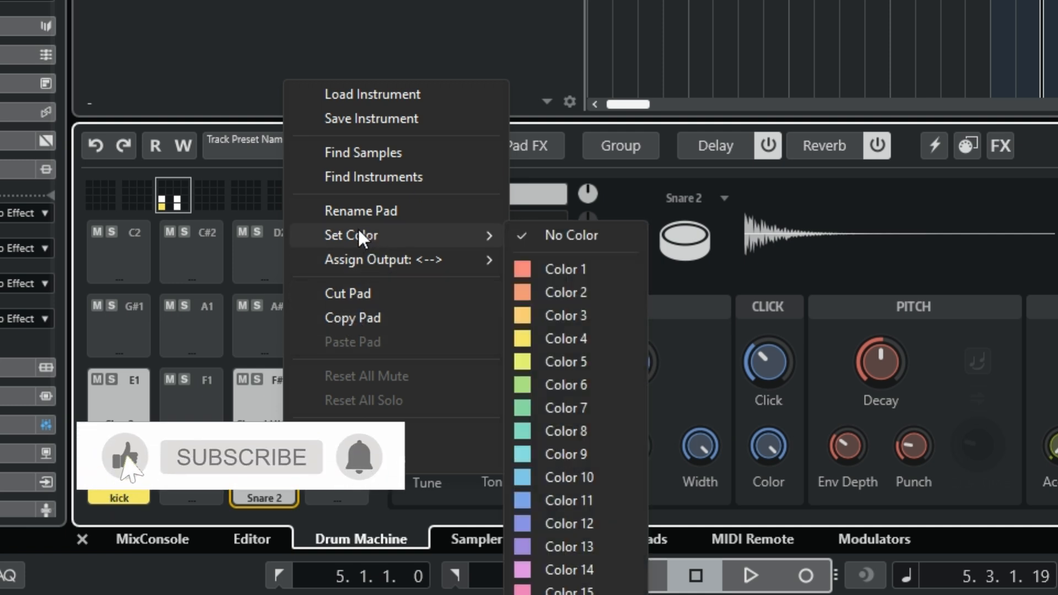
click(528, 524)
Step: Set the Clap 2 pad to Color 16 (pink) and the Closed HH 3 pad to Color 4 (yellow)
right_click(103, 392)
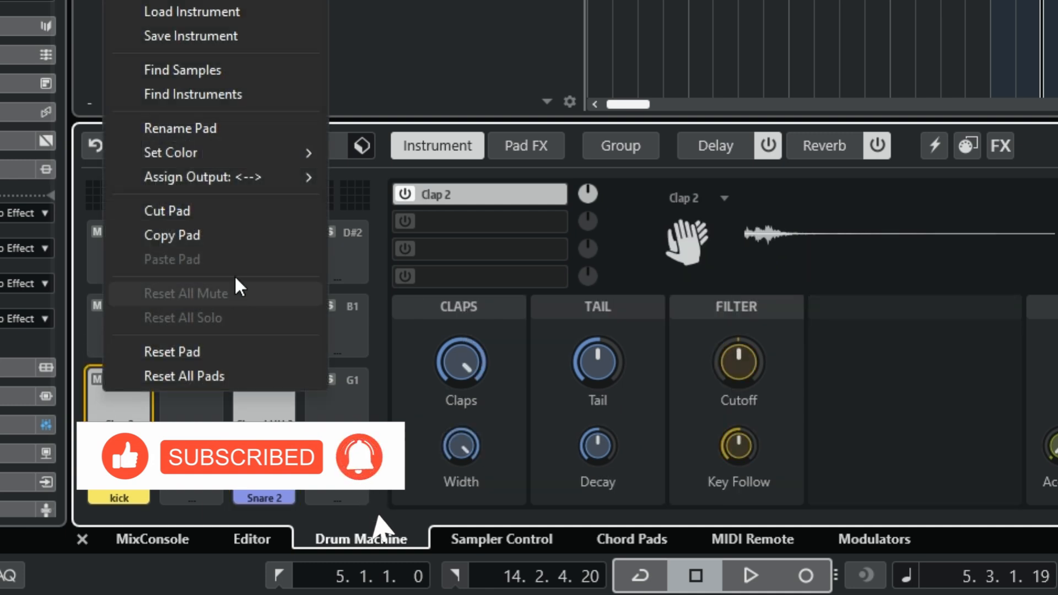
mouse_move(184, 151)
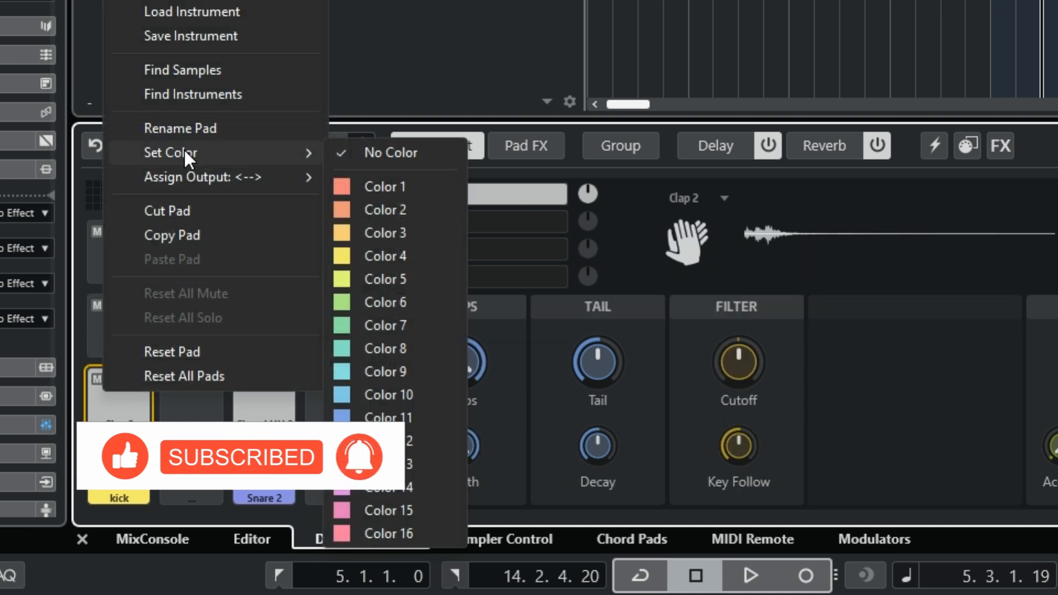
click(362, 533)
right_click(270, 405)
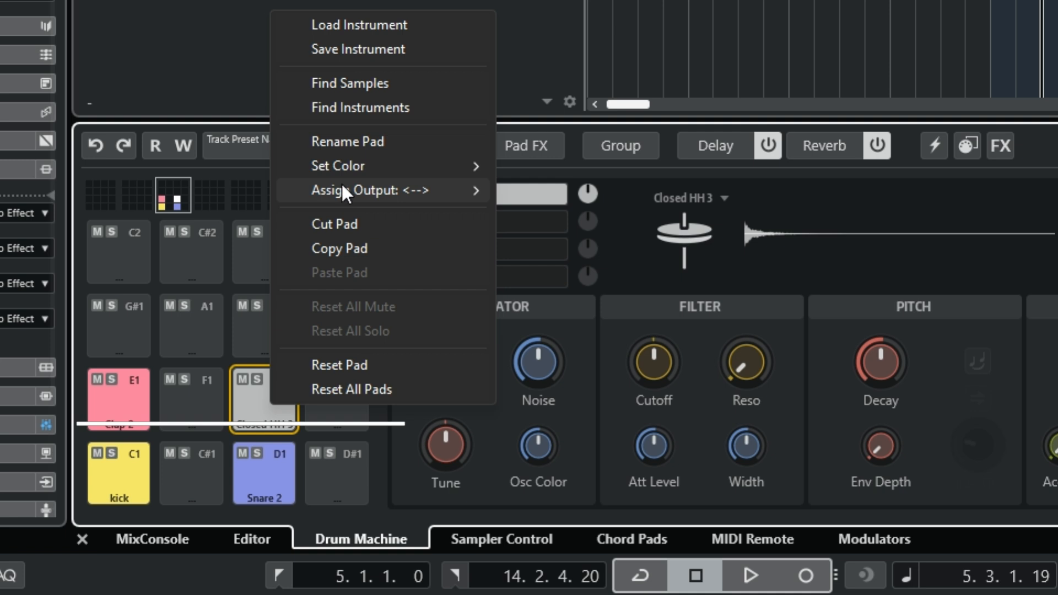
mouse_move(338, 166)
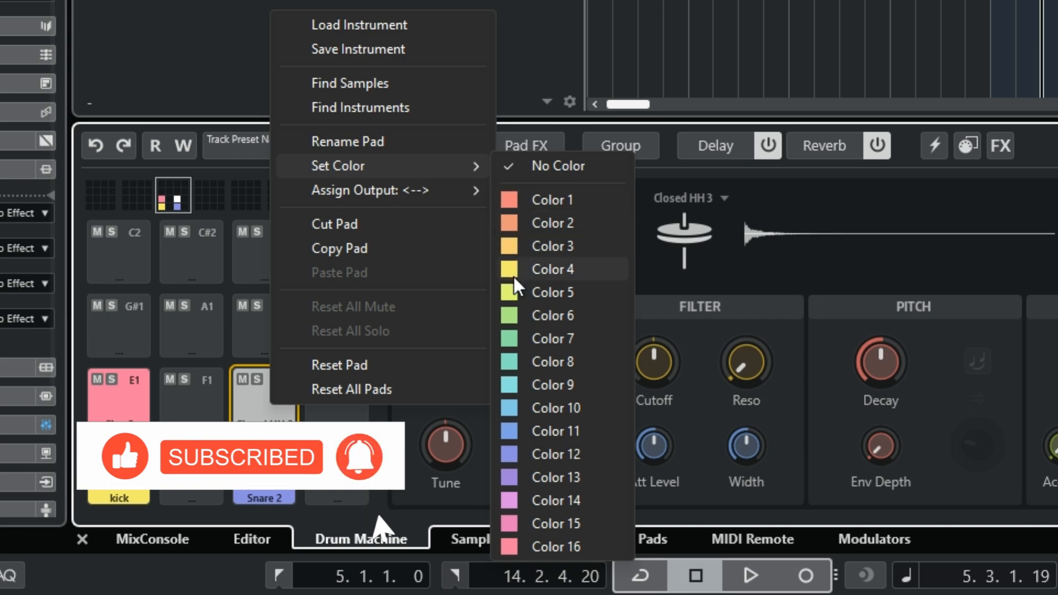
click(514, 277)
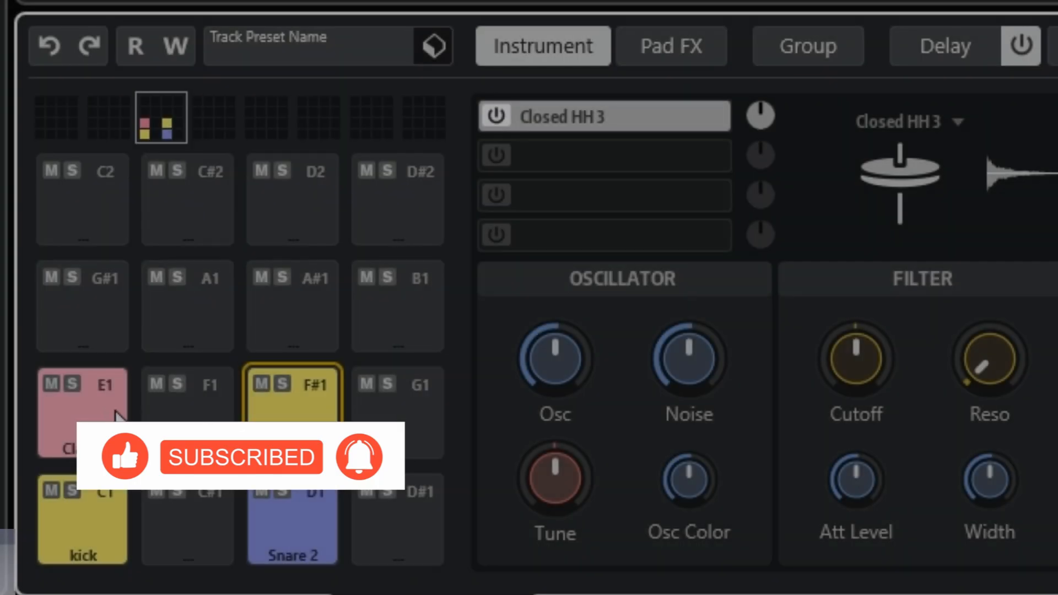
Step: Move the Clap 2 pad to A1 and the Closed HH 3 pad to D#2, and audition the kick and snare pads
drag(139, 404, 160, 324)
drag(287, 434, 386, 220)
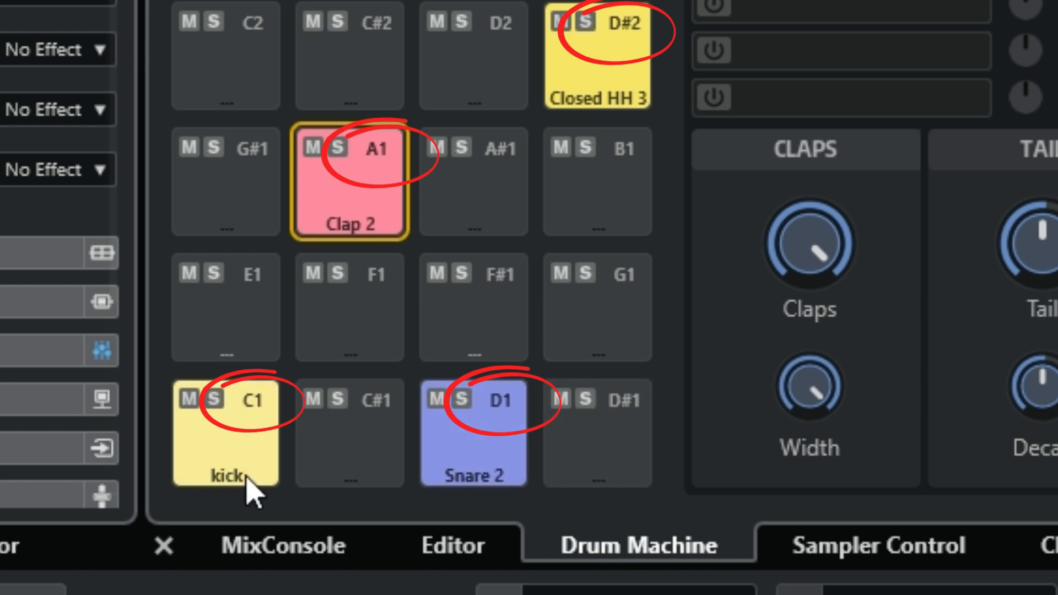
click(230, 441)
click(453, 441)
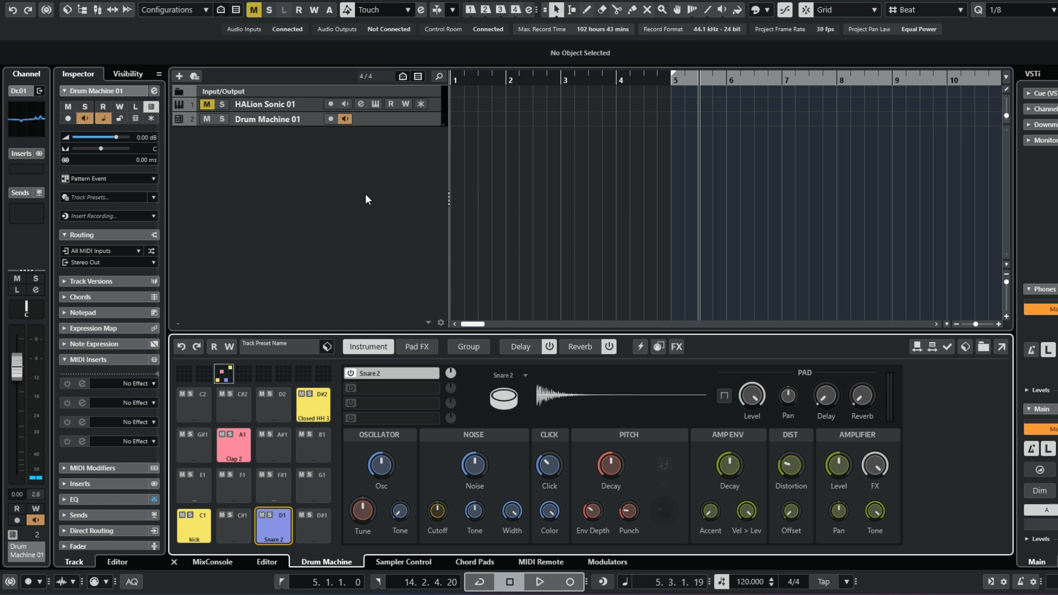
Step: Open the On-Screen Keyboard, enlarge and move it so the coloured pads stay visible, and play its C1 key to trigger the kick
key(alt+k)
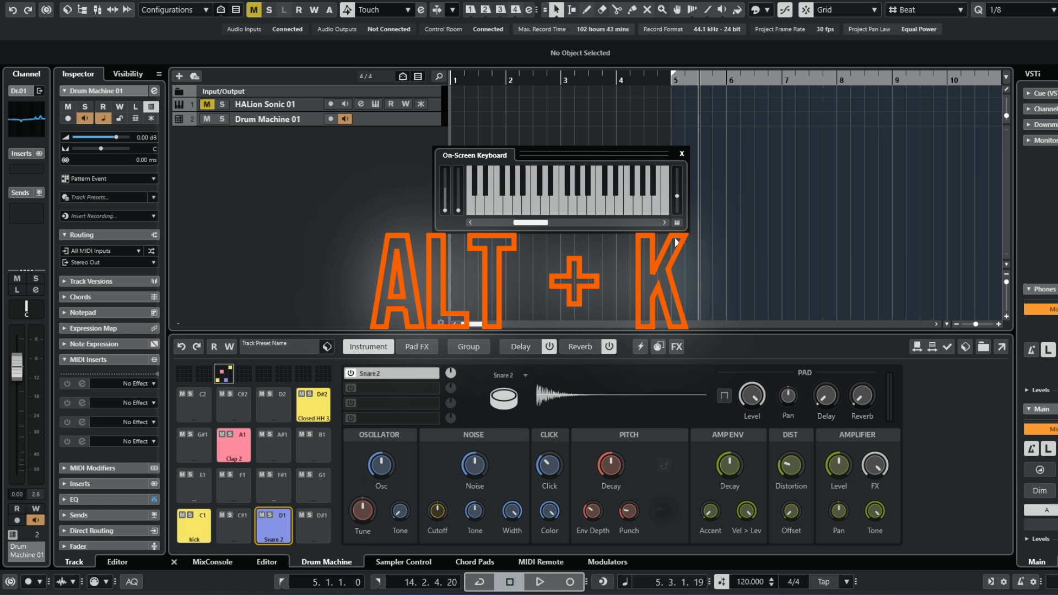
drag(436, 231, 147, 331)
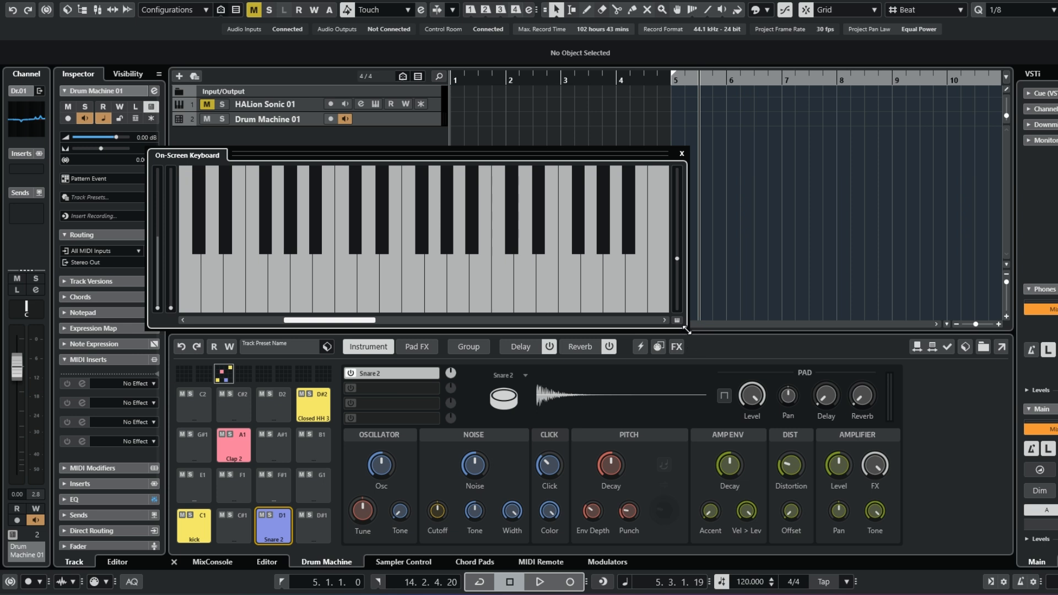
drag(689, 332, 1030, 359)
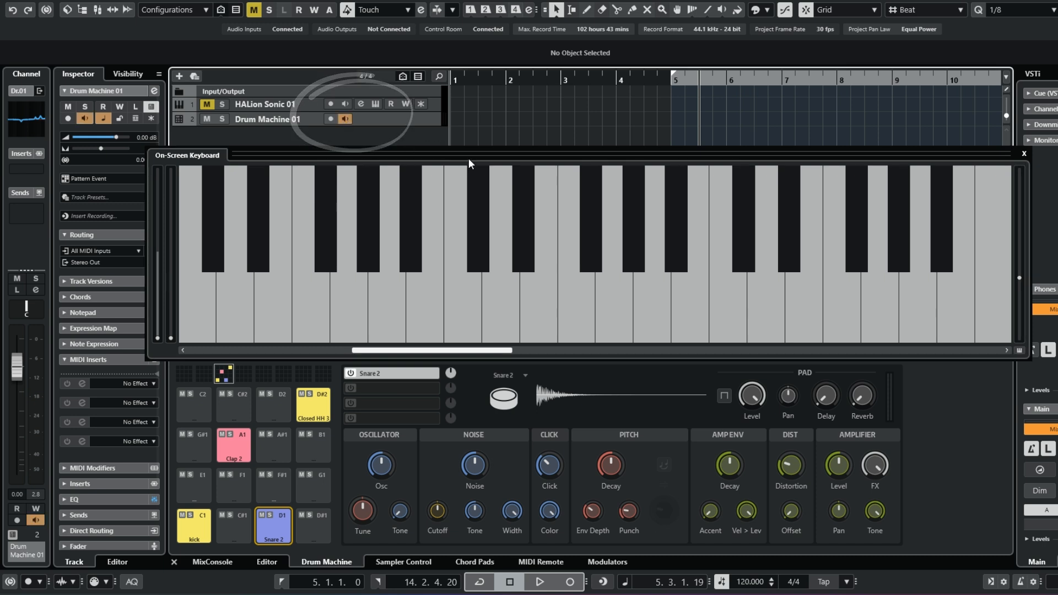
drag(470, 156, 470, 122)
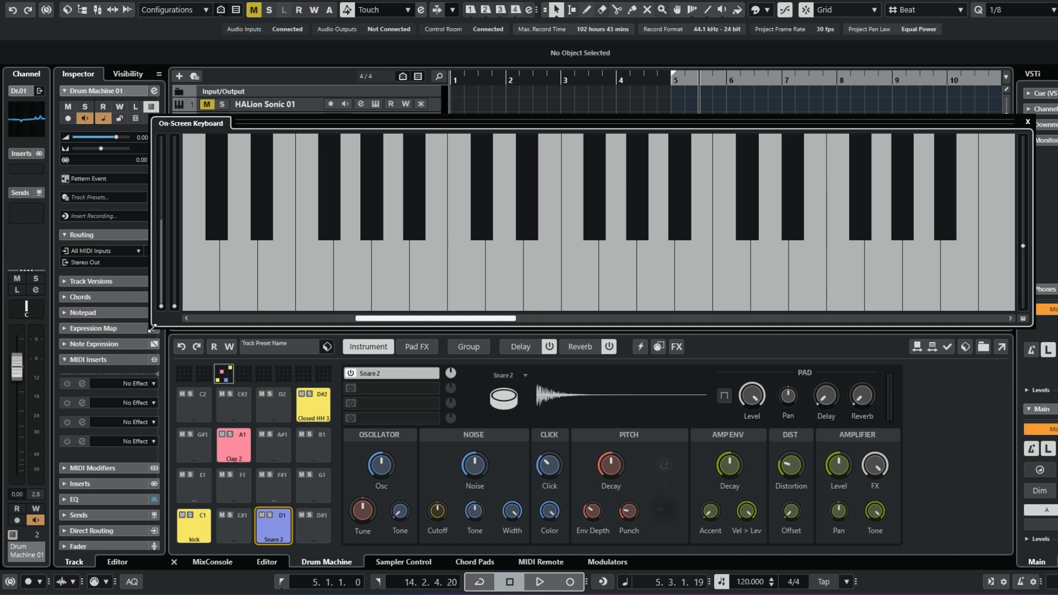
drag(154, 327, 90, 401)
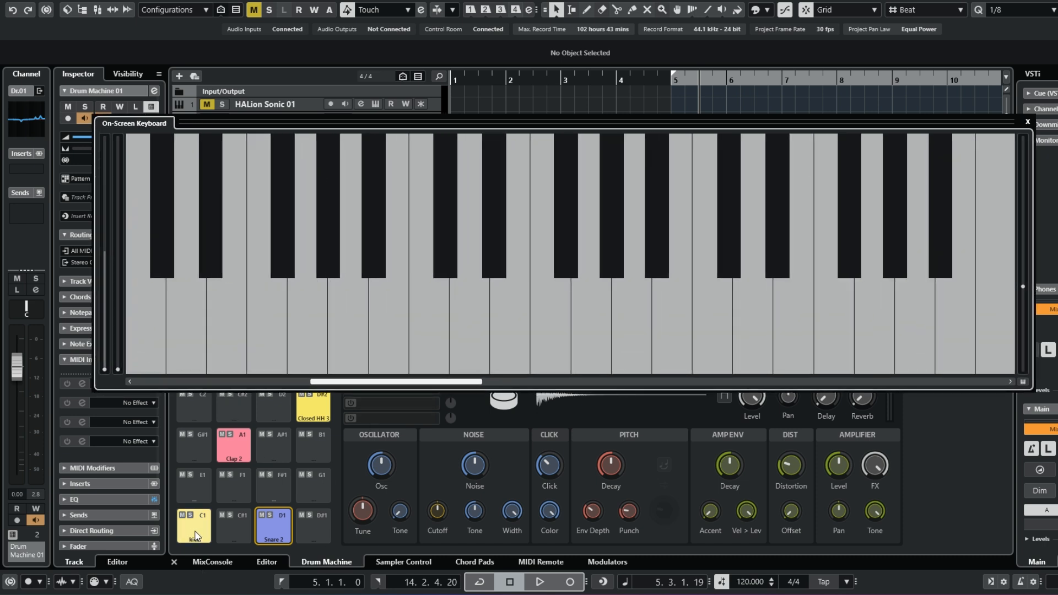
click(143, 349)
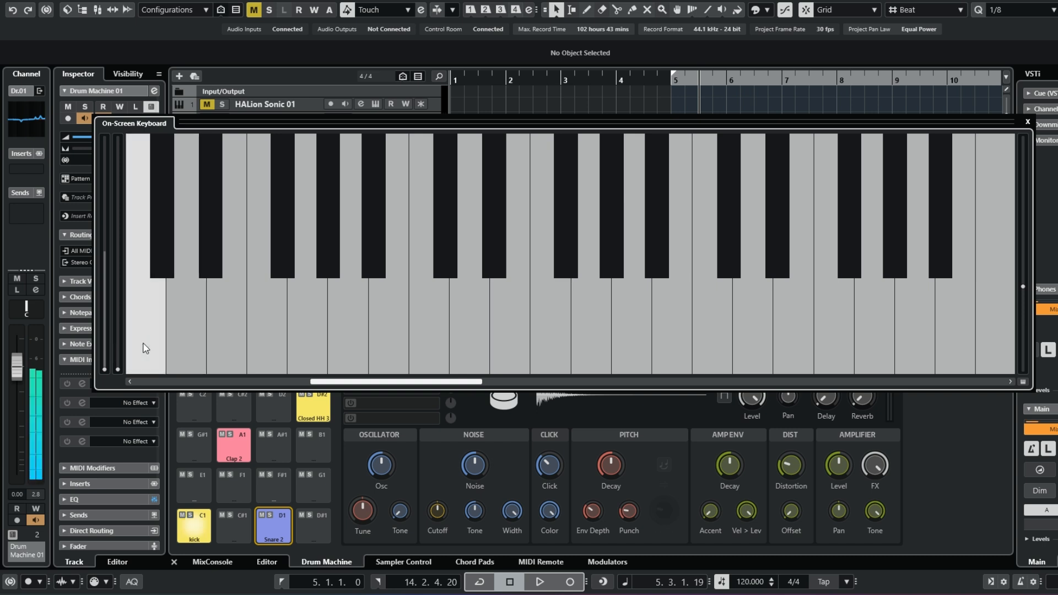
Step: Play the C1, D1, D#2 and A1 keys to trigger the kick, snare, hi-hat and clap pads, and close the On-Screen Keyboard
click(143, 348)
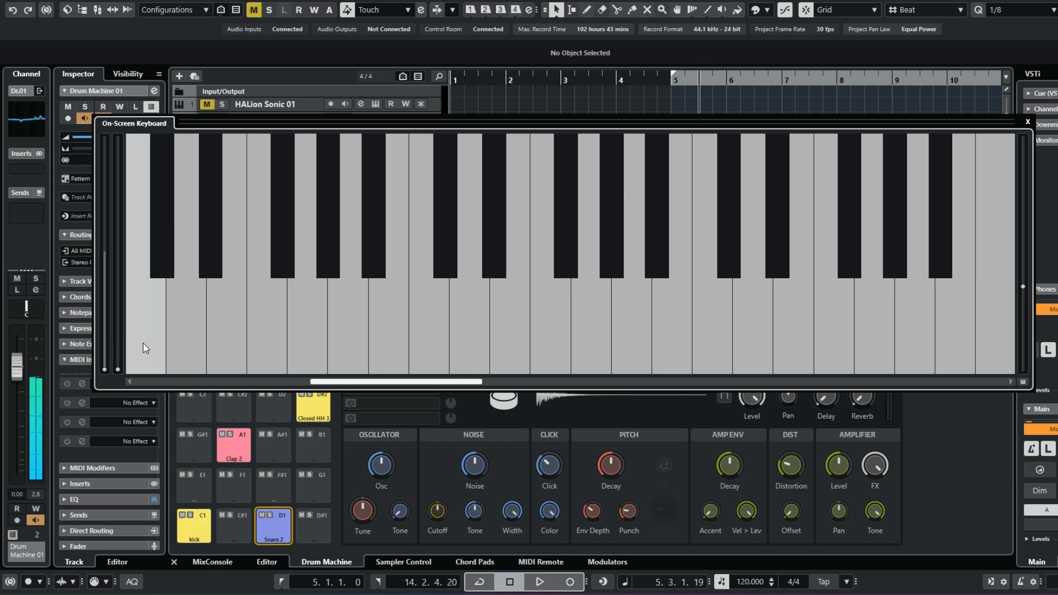
click(144, 348)
click(144, 348)
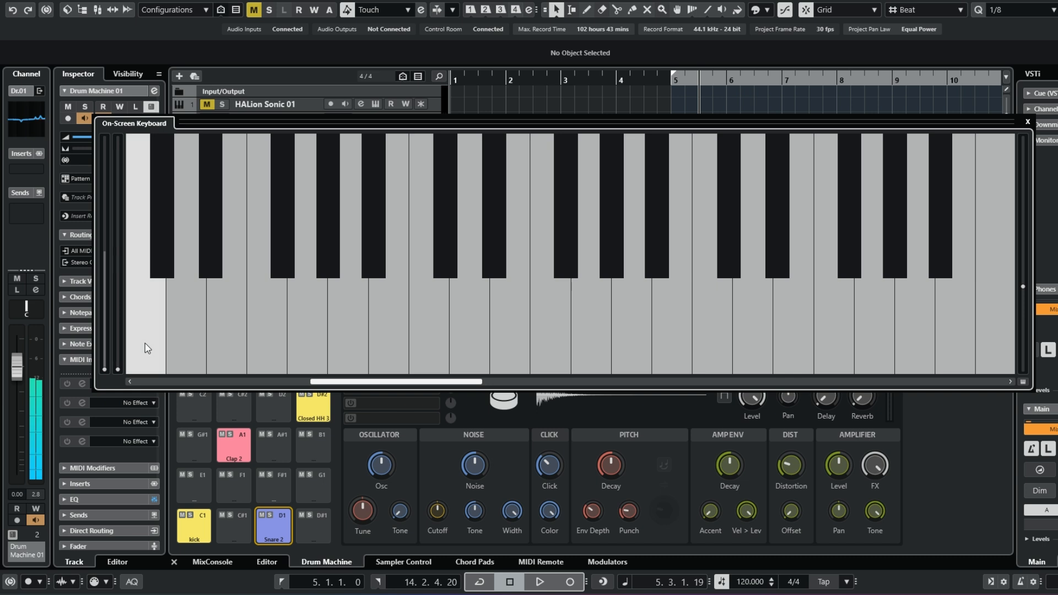
click(202, 332)
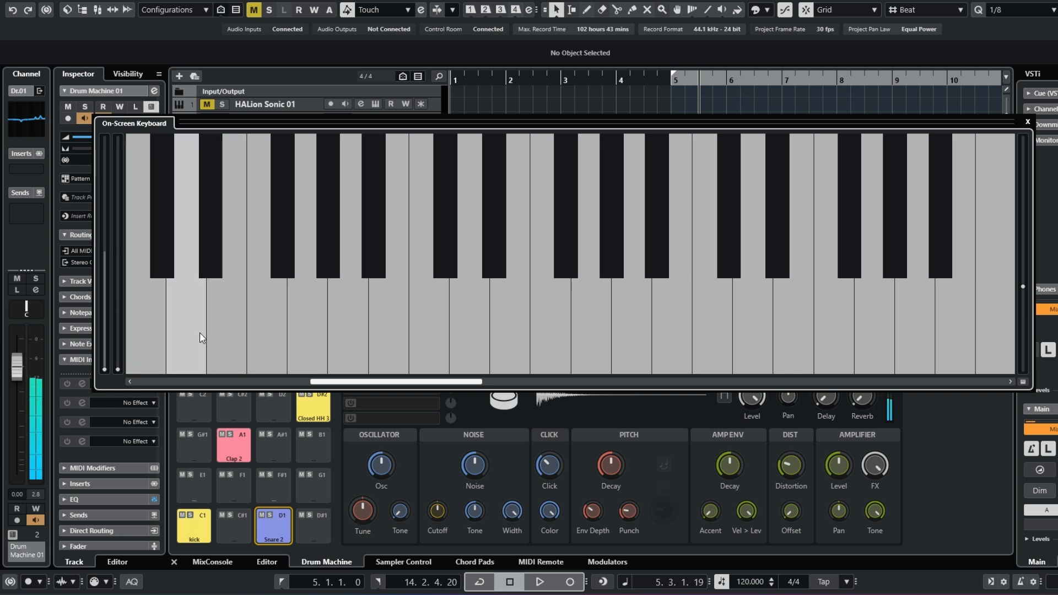
click(200, 334)
click(491, 250)
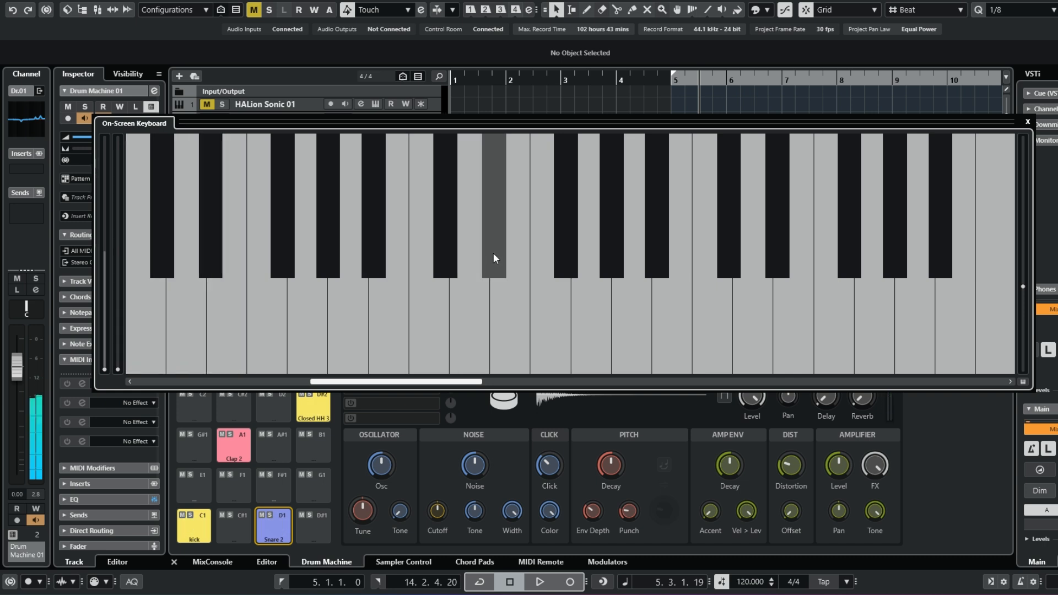
click(494, 253)
click(494, 254)
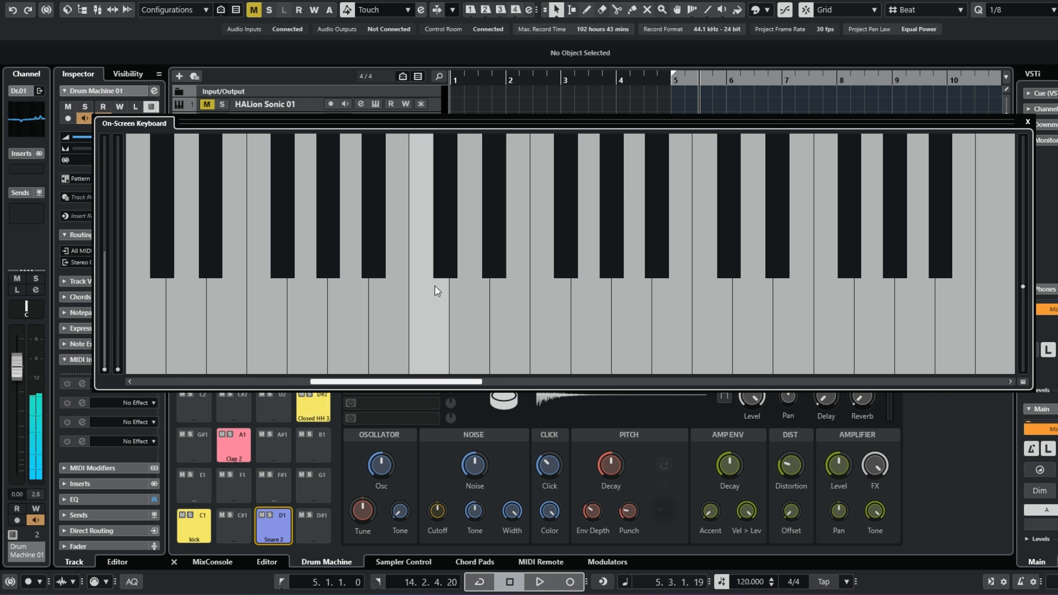
click(357, 313)
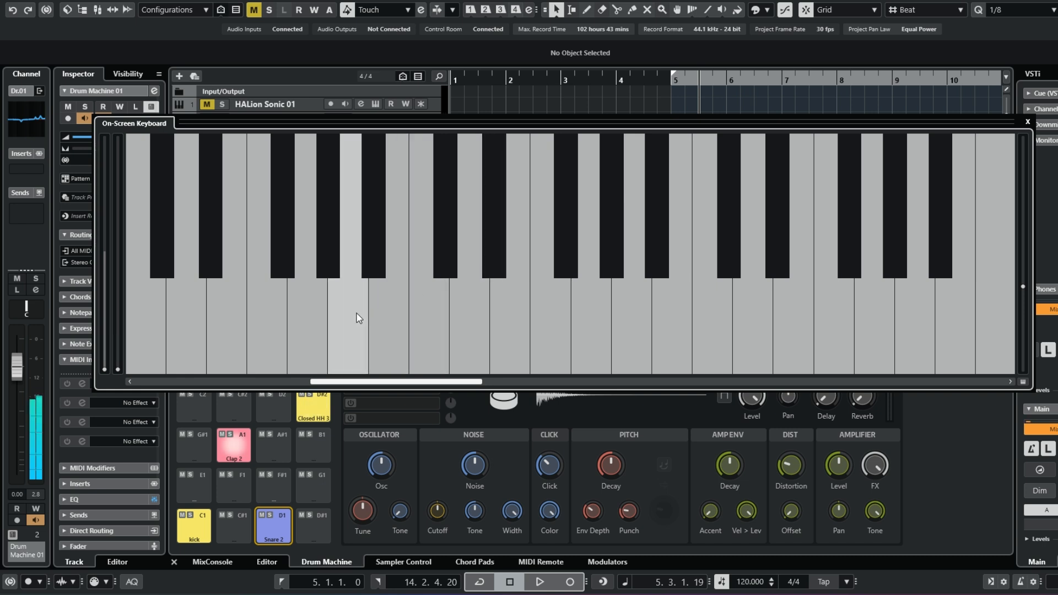
click(357, 313)
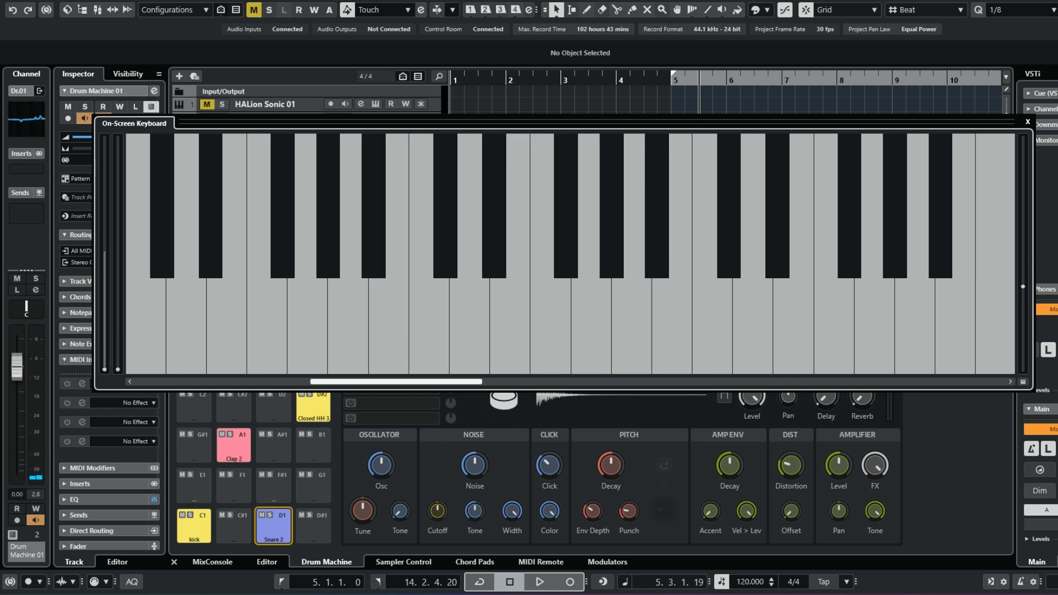
click(270, 1)
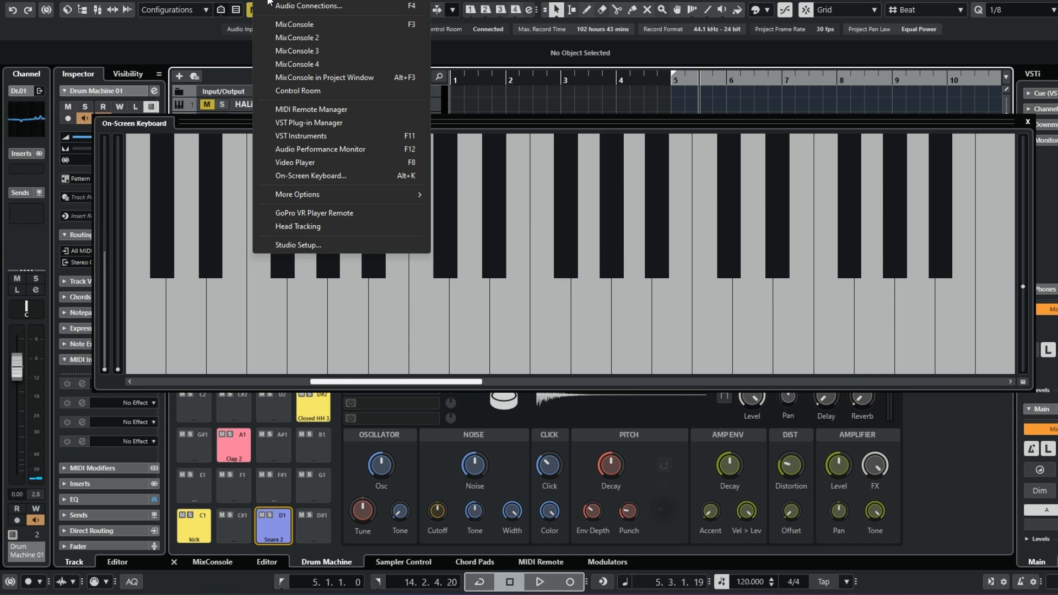
click(317, 176)
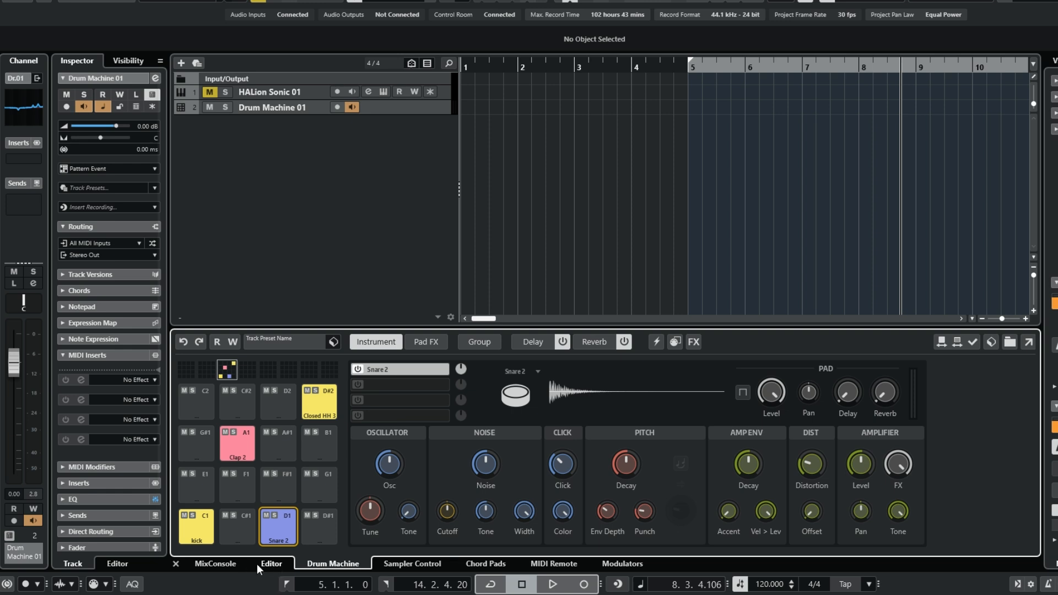
Step: Open the Drum Machine track's pattern editor and audition the kick, snare, clap and closed hi-hat lanes
click(271, 564)
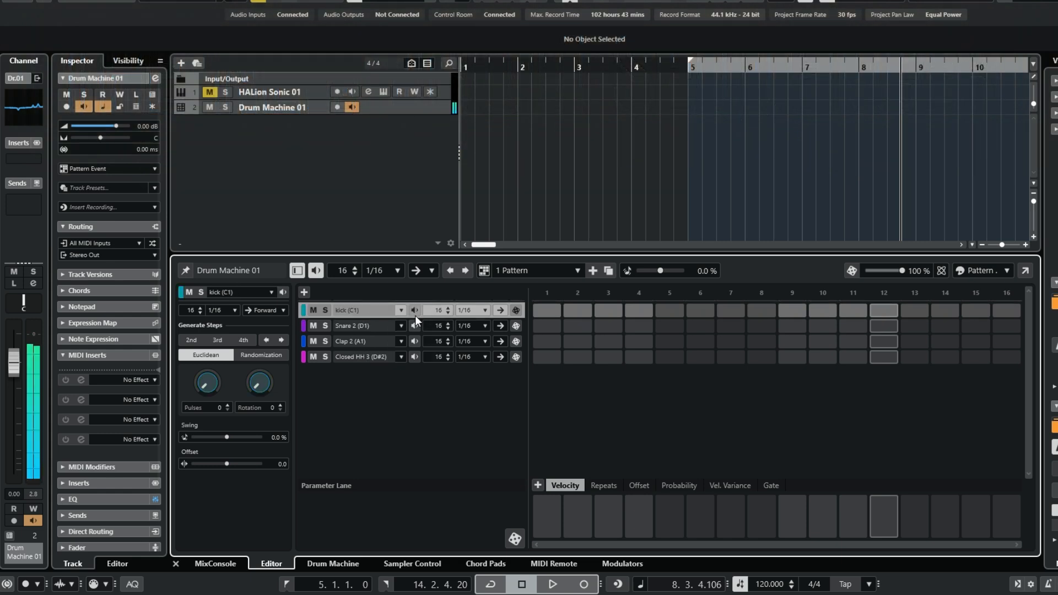
click(416, 327)
click(417, 342)
click(417, 357)
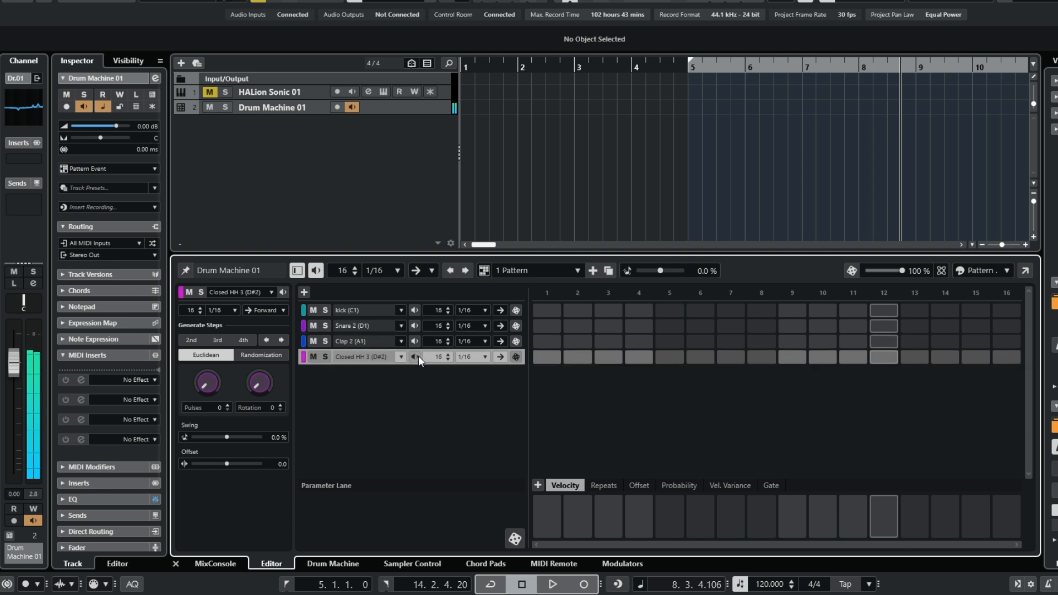
Step: Try the kick lane with 12 and 18 steps, and return its length to 16 steps
click(448, 313)
click(448, 313)
click(447, 312)
click(448, 312)
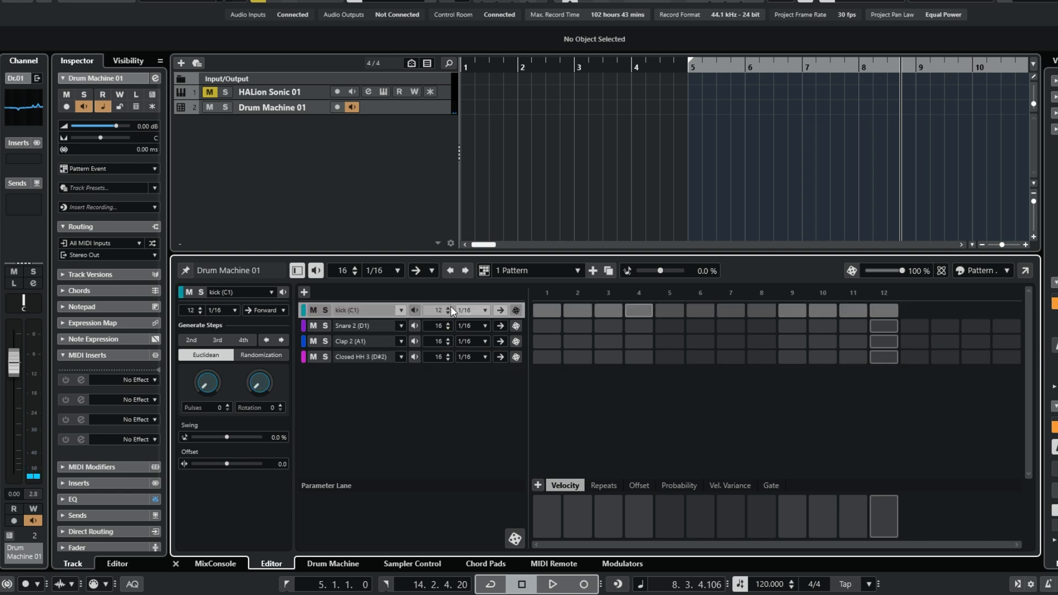
click(449, 307)
click(448, 308)
click(448, 307)
click(448, 307)
click(448, 307)
click(449, 307)
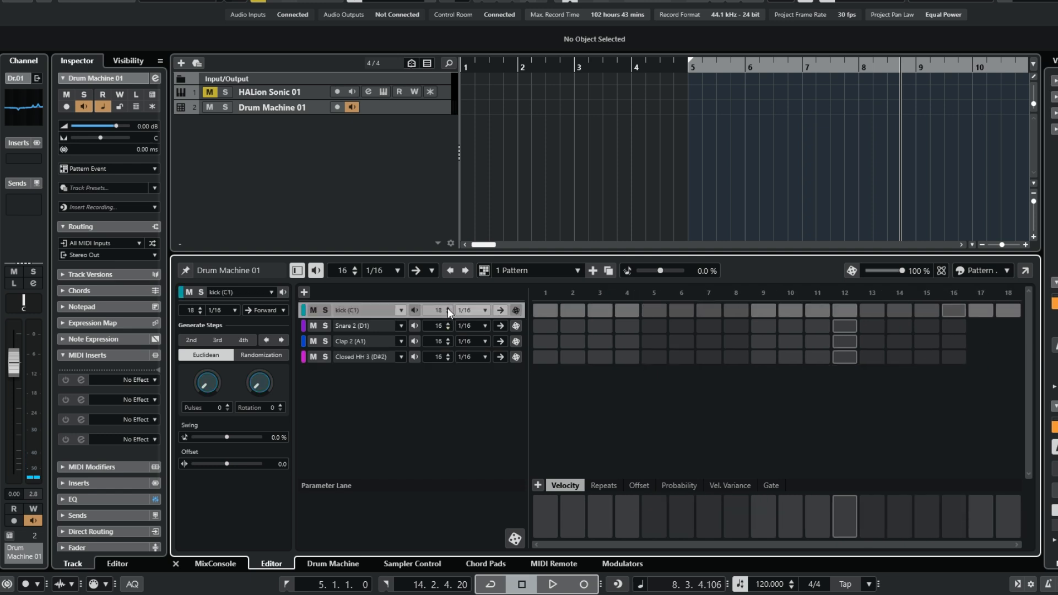
click(447, 313)
click(448, 312)
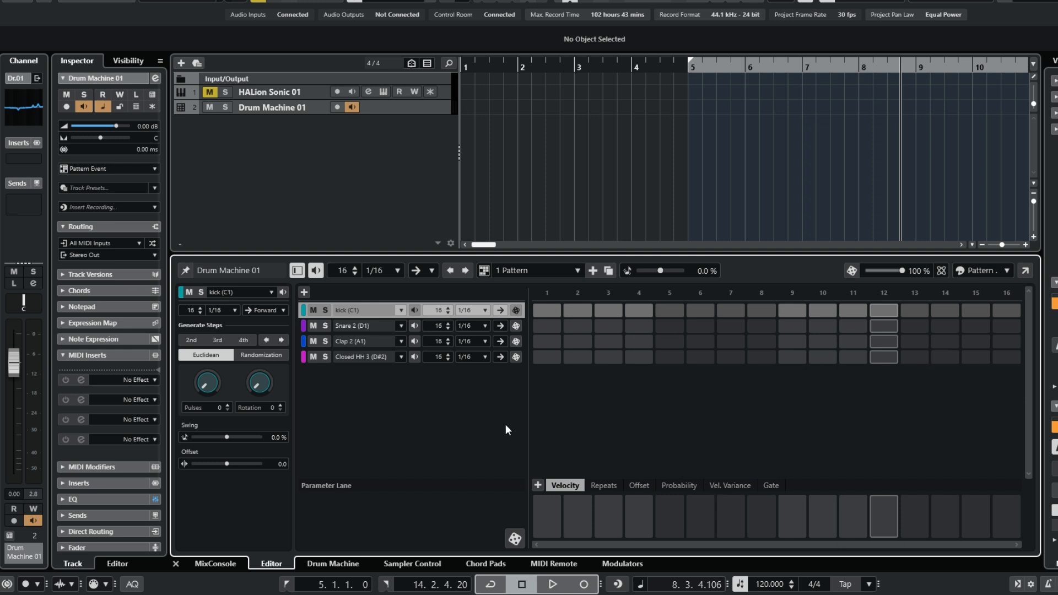
Step: With playback running, place kick hits on steps 1, 5, 9 and 13 and draw lower, varied velocities across the lane
click(553, 585)
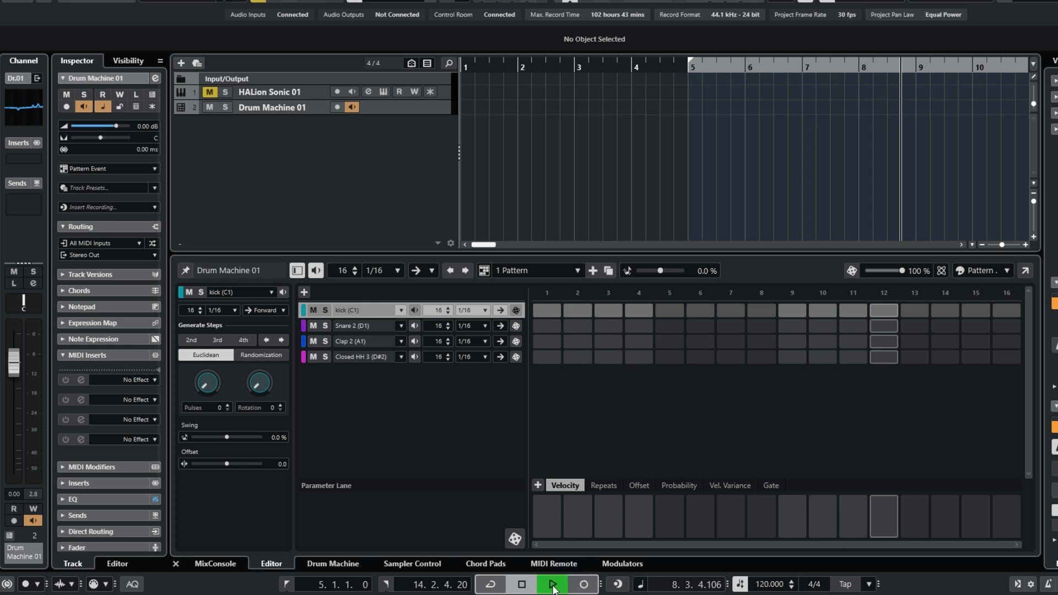
click(548, 310)
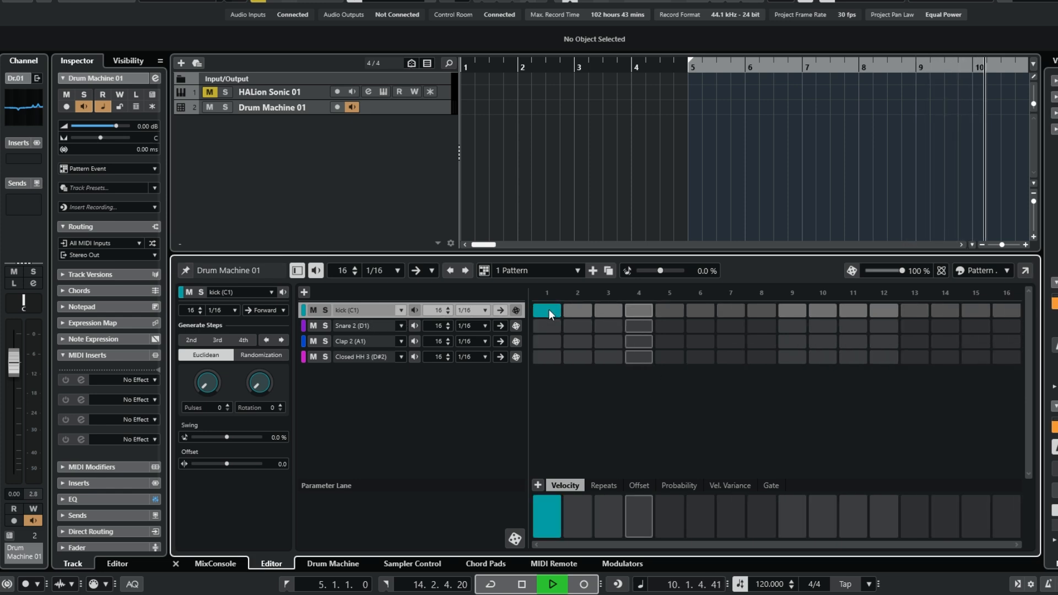
click(669, 312)
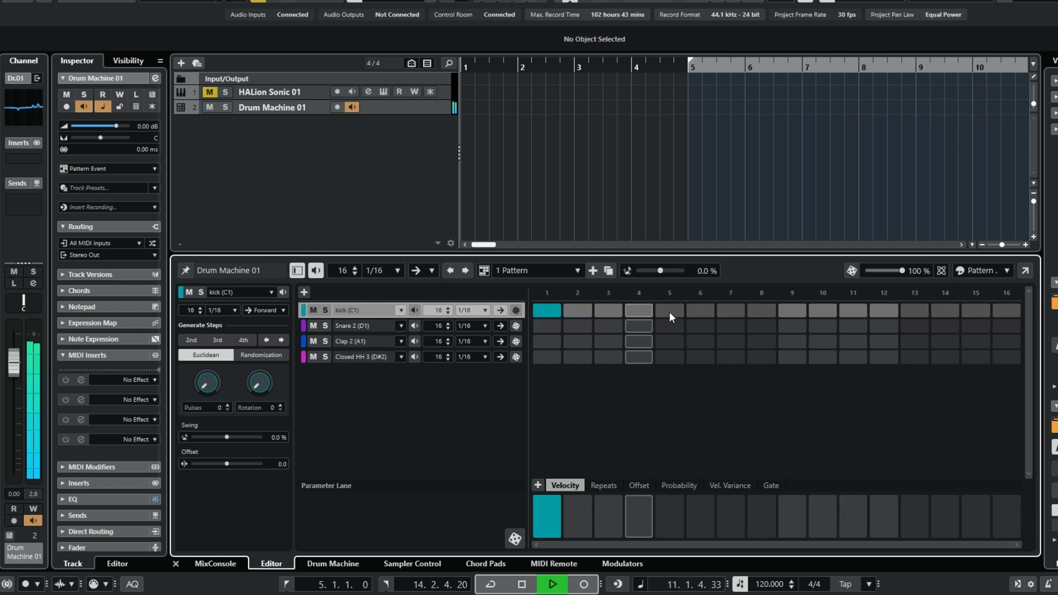
click(794, 310)
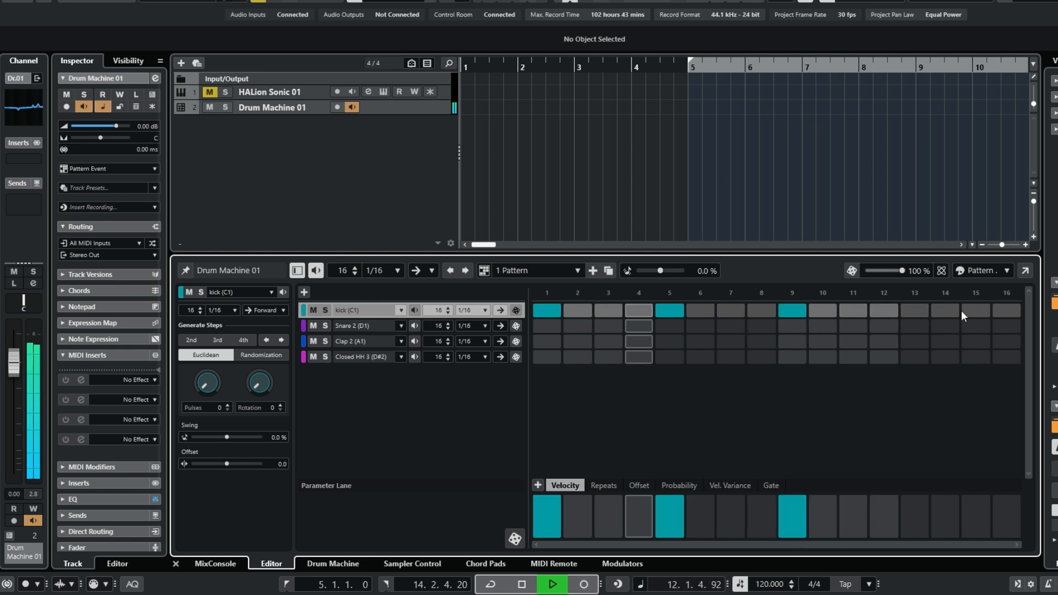
click(915, 310)
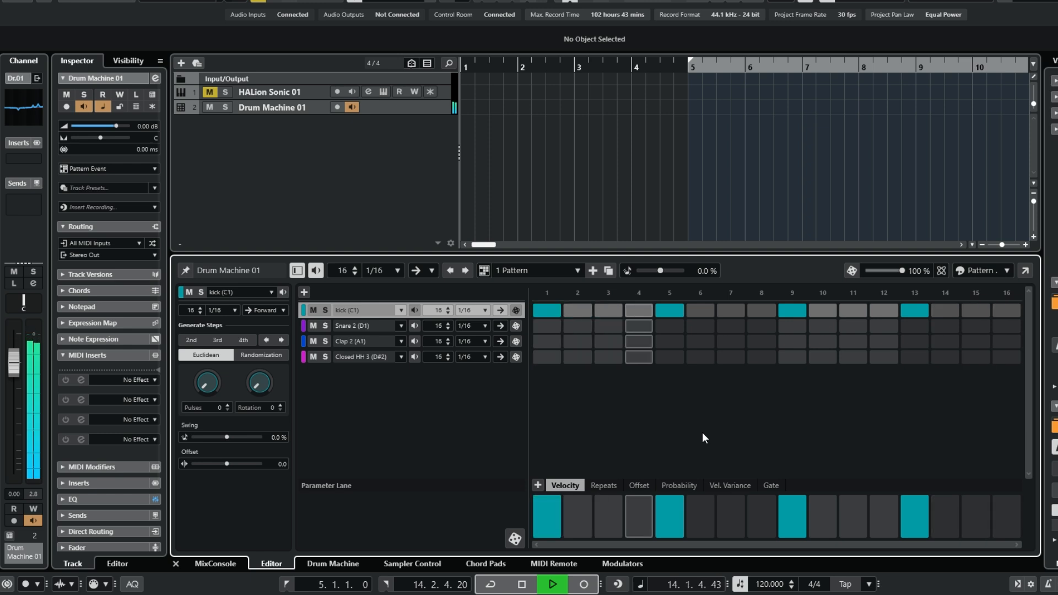
mouse_move(546, 506)
mouse_down()
mouse_move(786, 505)
mouse_move(834, 516)
mouse_move(933, 501)
mouse_up()
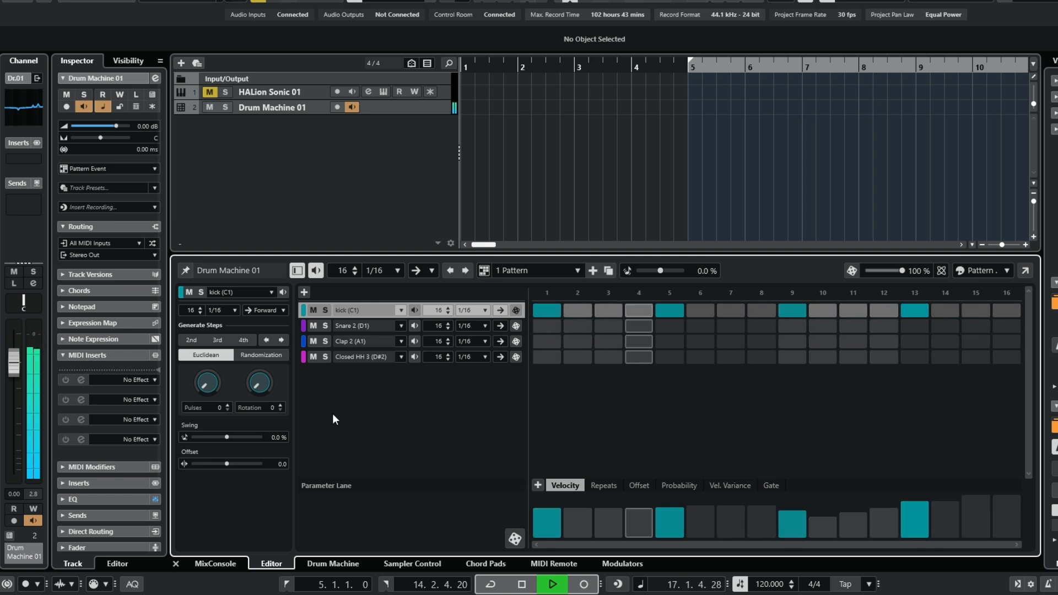
Step: Place Snare 2 hits on steps 5 and 13 and lower their velocities, with step 5 slightly softer than step 13
click(670, 327)
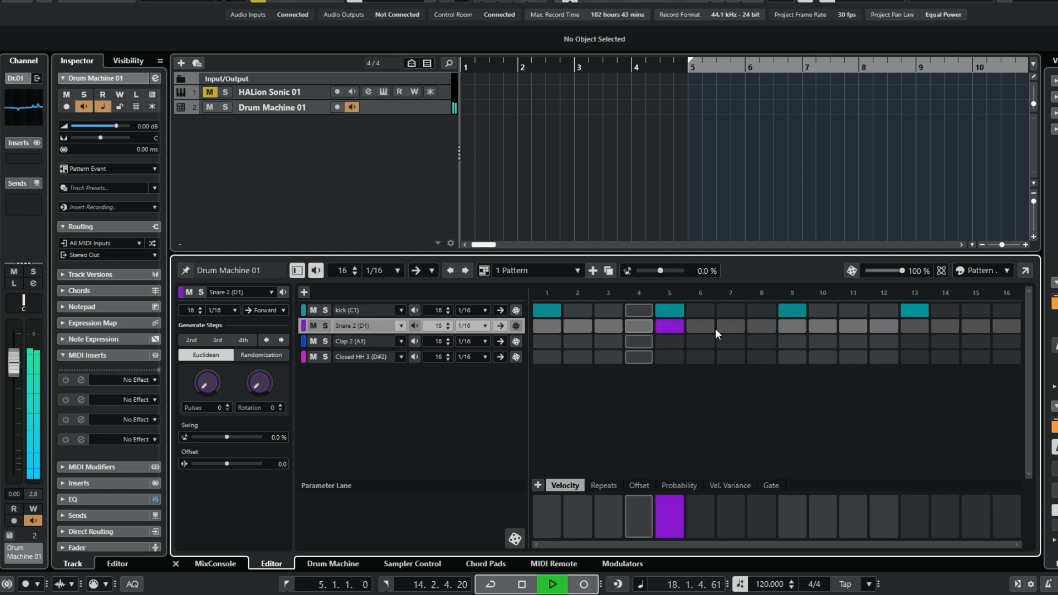
click(918, 326)
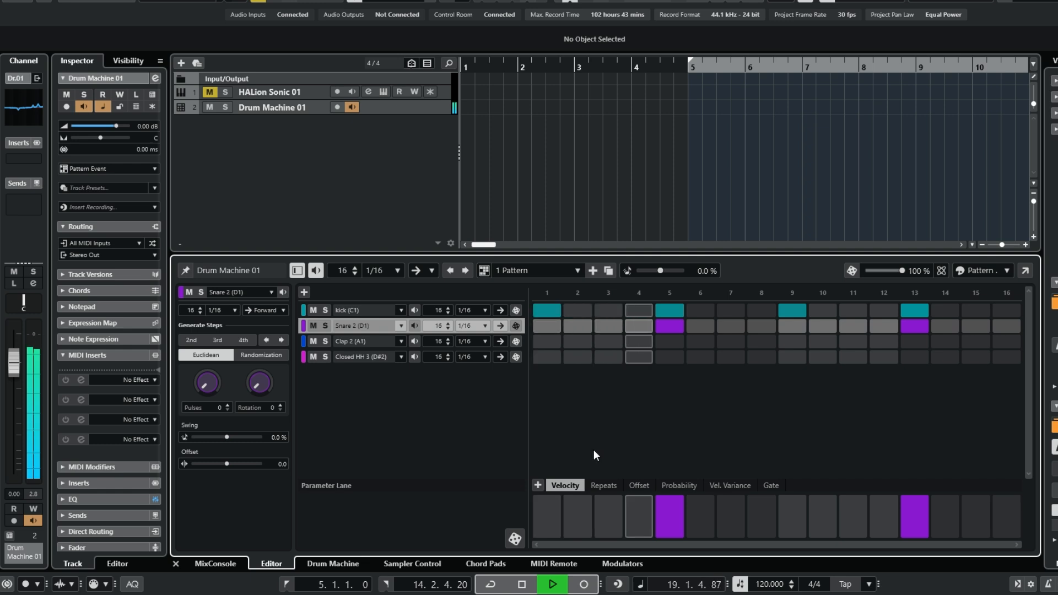
click(674, 509)
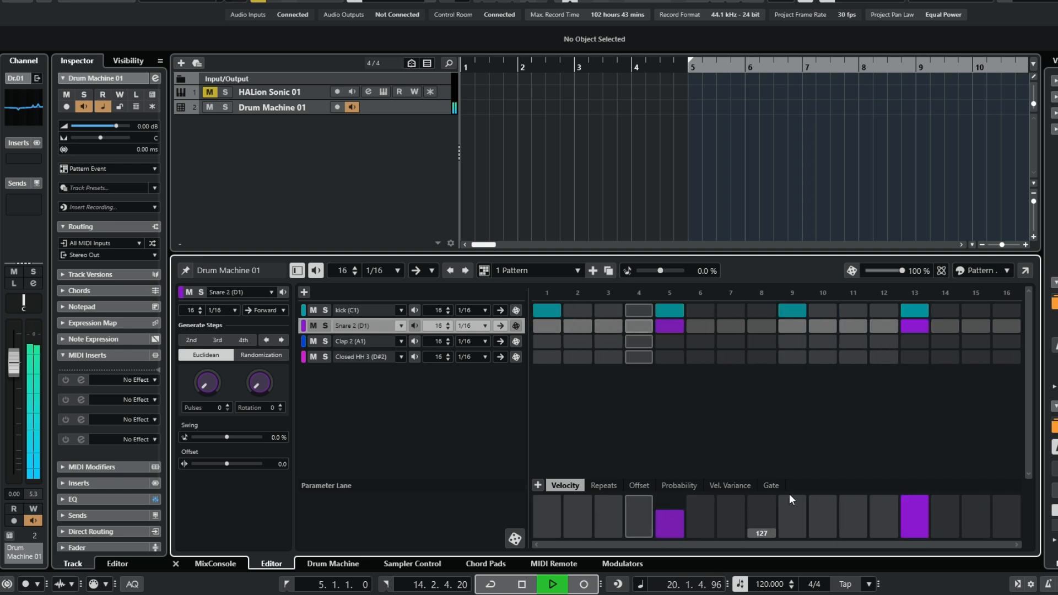
drag(902, 500, 907, 507)
click(669, 513)
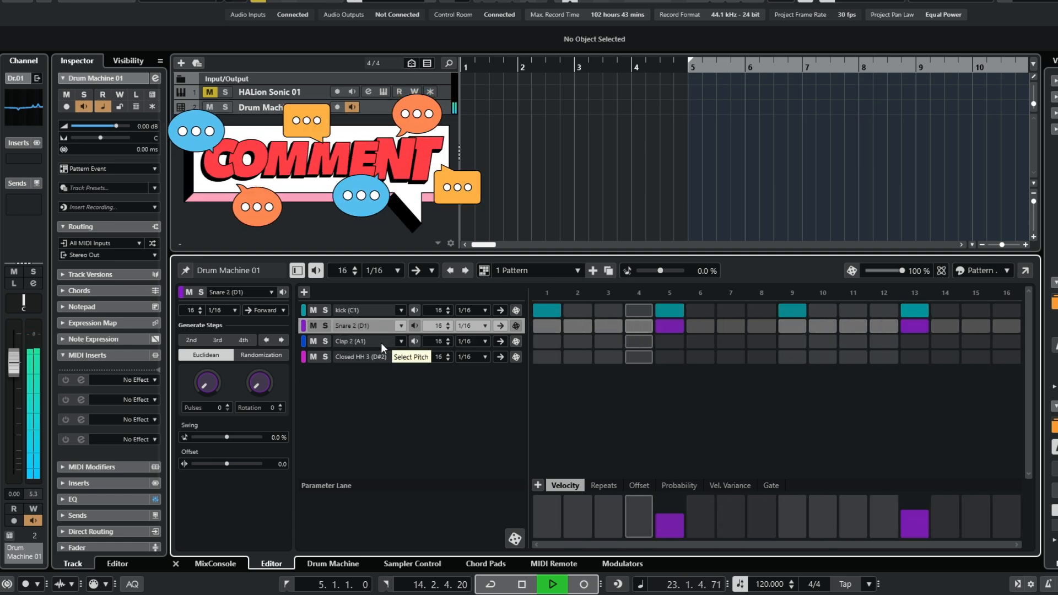
Step: Place Clap 2 hits on steps 5 and 13, lowering step 13's velocity to 82 and step 5's further
click(666, 341)
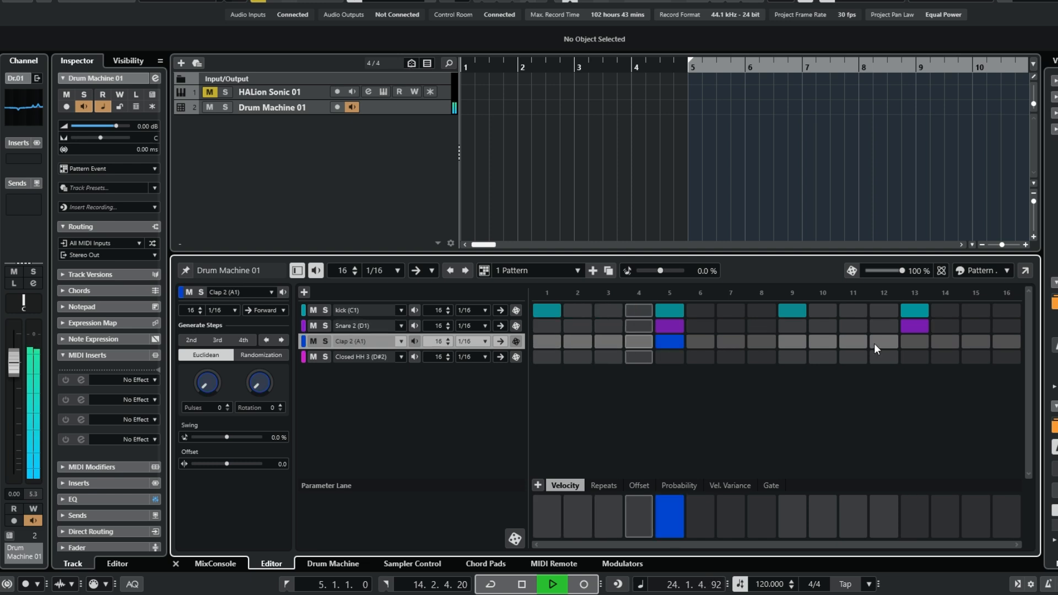
click(916, 342)
drag(662, 515, 663, 519)
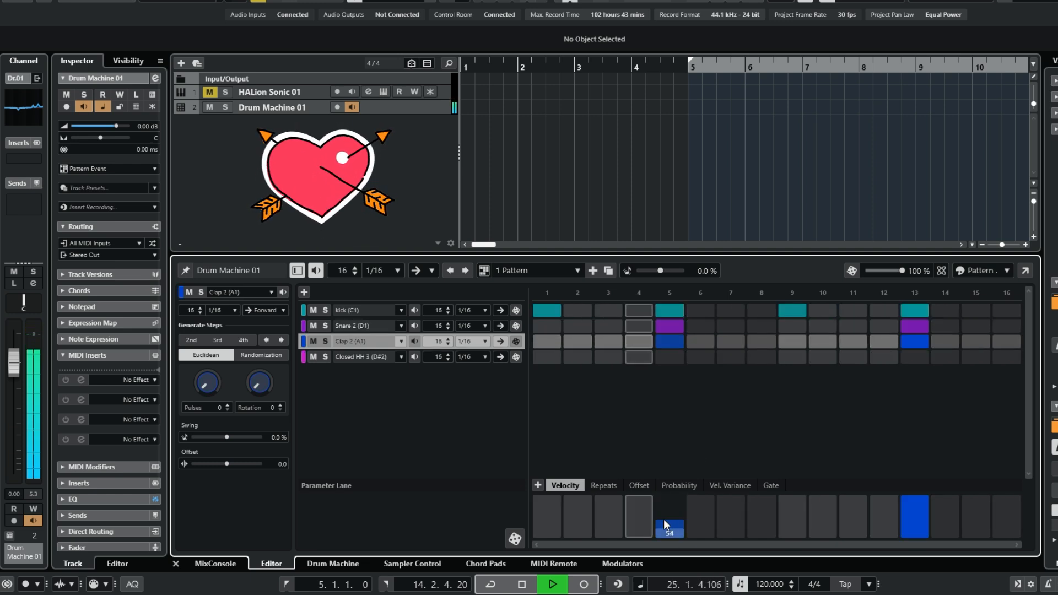
drag(914, 509, 917, 514)
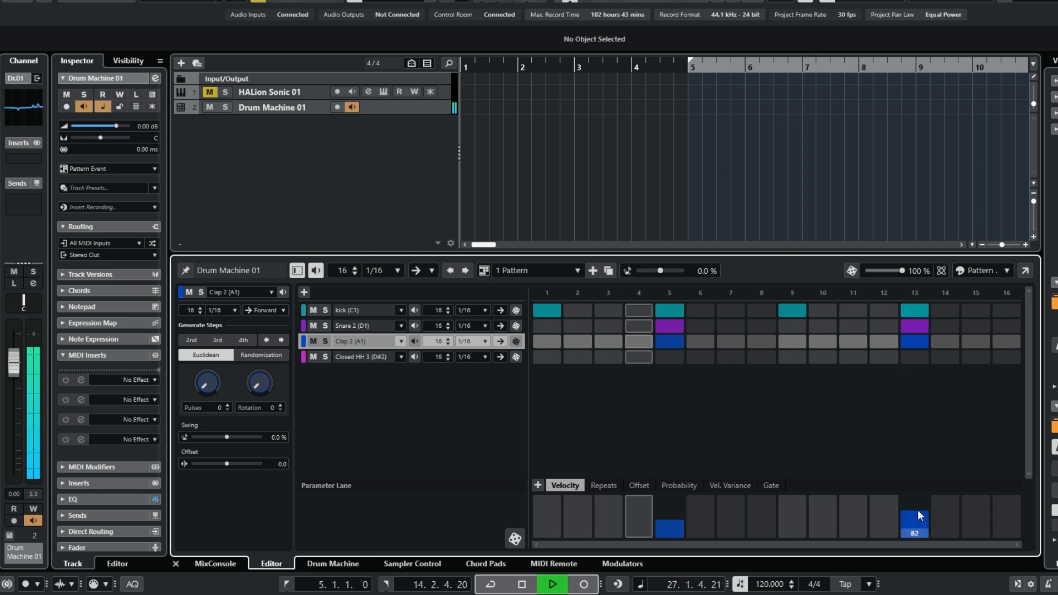
drag(676, 517, 678, 516)
Step: In the Clap 2 pad's instrument settings, raise the reverb send and set the delay send to about -41.2
click(342, 565)
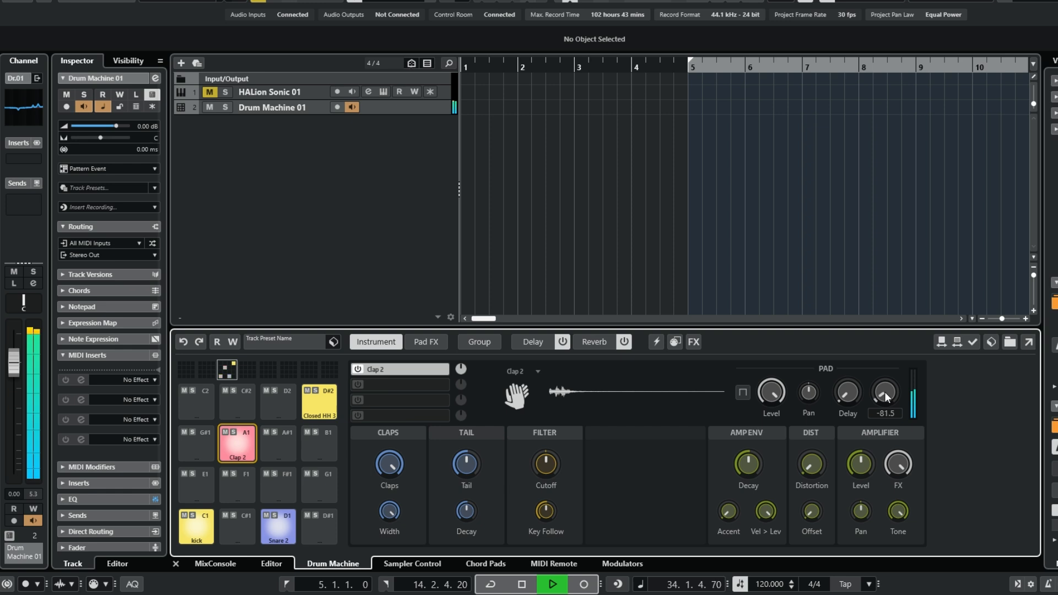
drag(885, 382, 887, 372)
scroll(846, 388, up, 1)
mouse_move(846, 387)
mouse_down()
mouse_move(847, 375)
mouse_move(850, 390)
mouse_up()
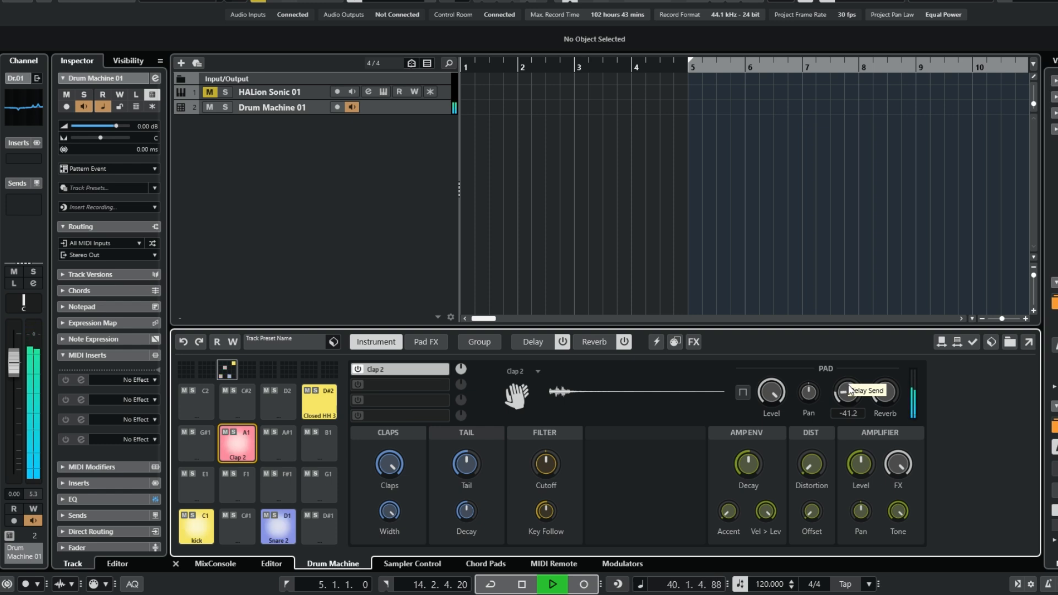
Step: Back in the pattern editor, place Closed HH 3 hits on every odd step from 1 to 15
click(271, 563)
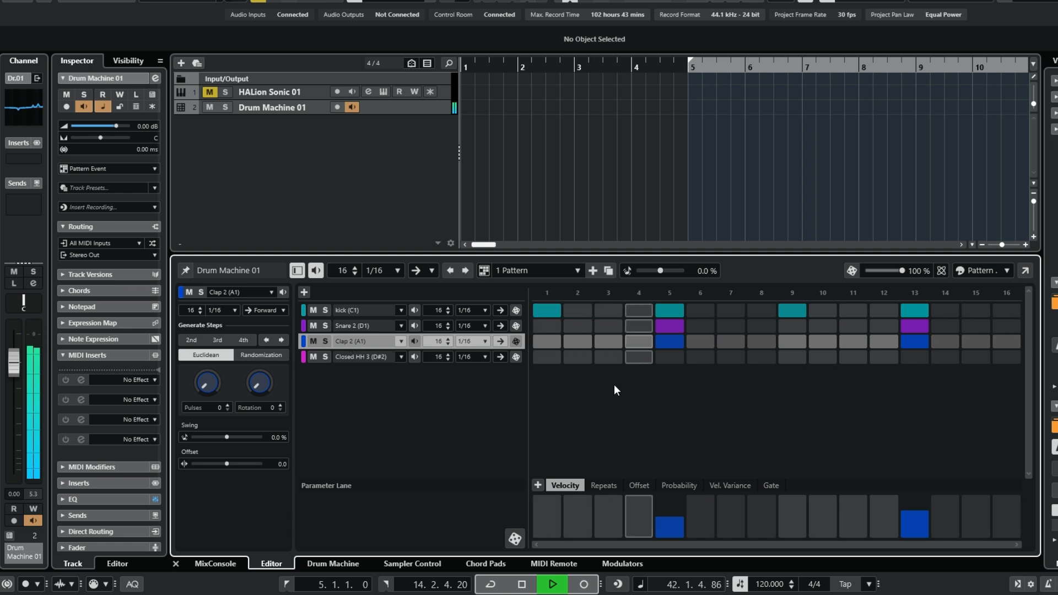
click(548, 358)
click(612, 357)
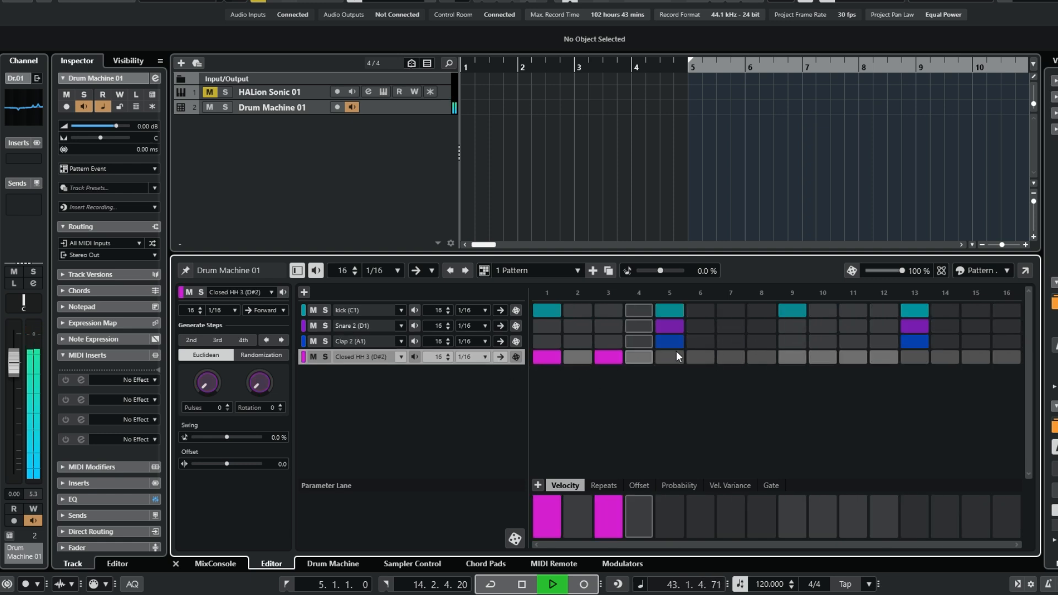
click(672, 355)
click(732, 357)
click(794, 357)
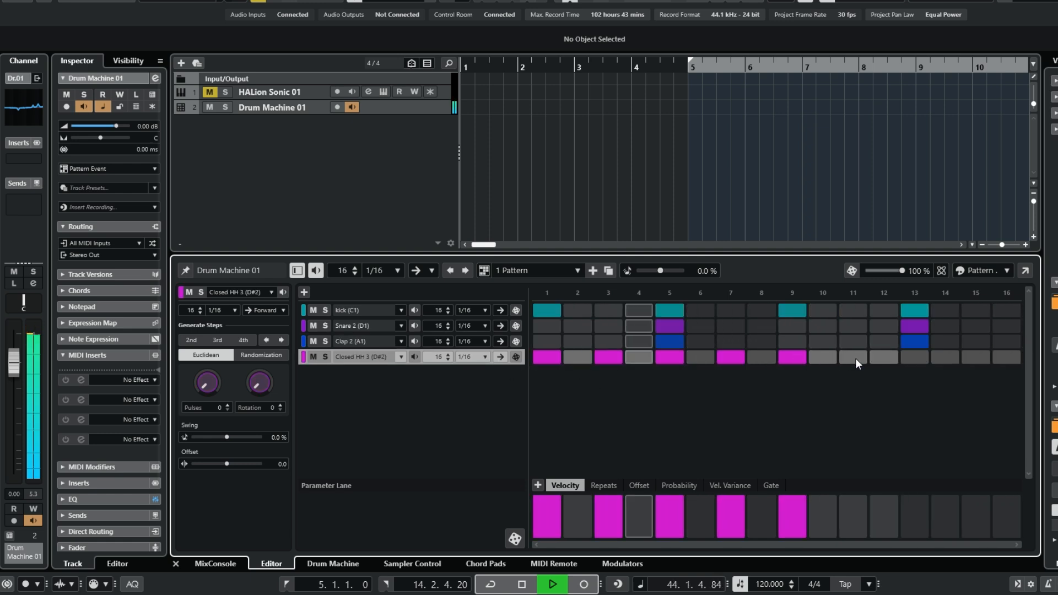
click(855, 357)
click(915, 357)
click(971, 358)
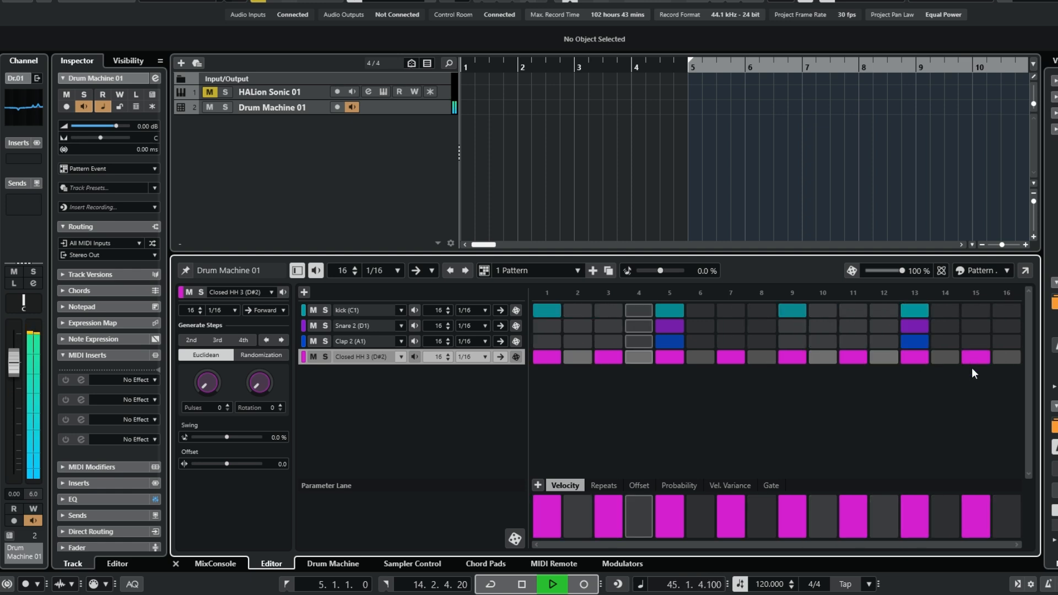
Step: Draw lower, varied velocities across the Closed HH 3 hits and remove the hit on step 15
mouse_move(541, 512)
mouse_down()
mouse_move(687, 519)
mouse_move(981, 505)
mouse_up()
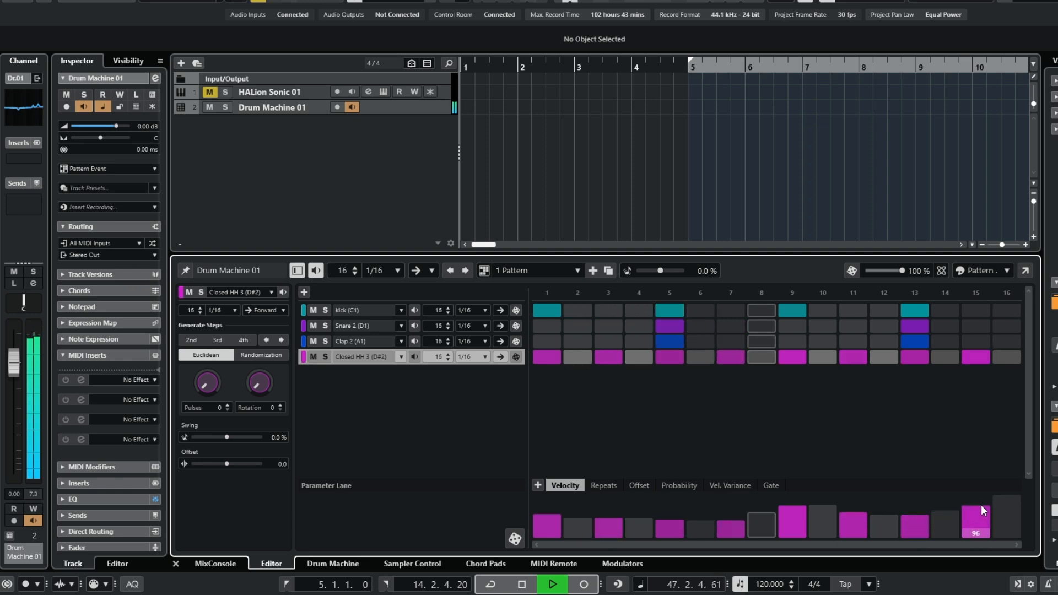
click(980, 358)
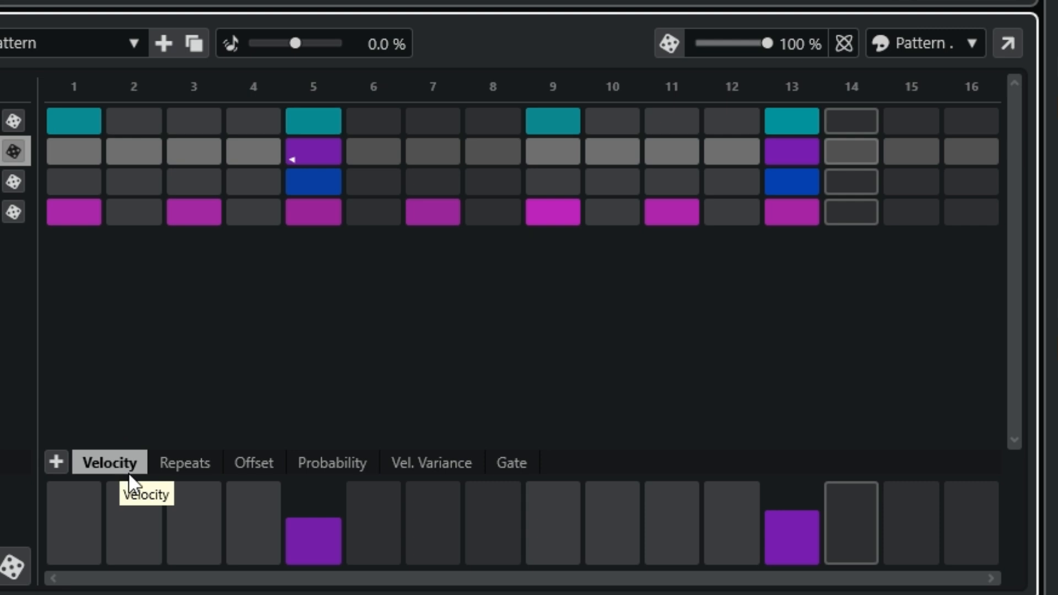
Step: Look through the Repeats and Offset lanes, then lower Snare 2's probability to about 89% on step 5 and slightly on step 13
click(190, 467)
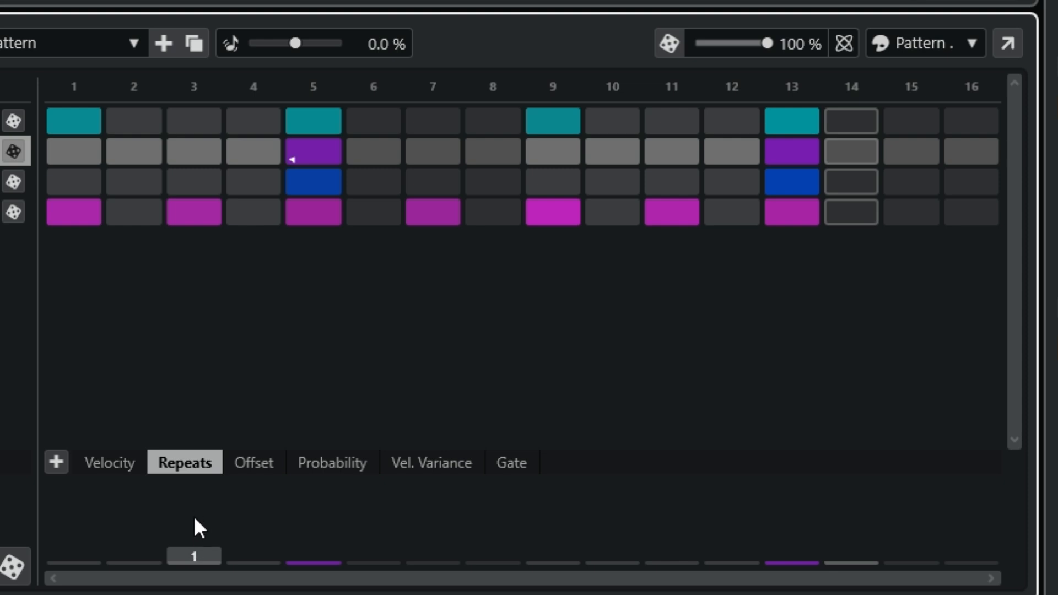
click(258, 467)
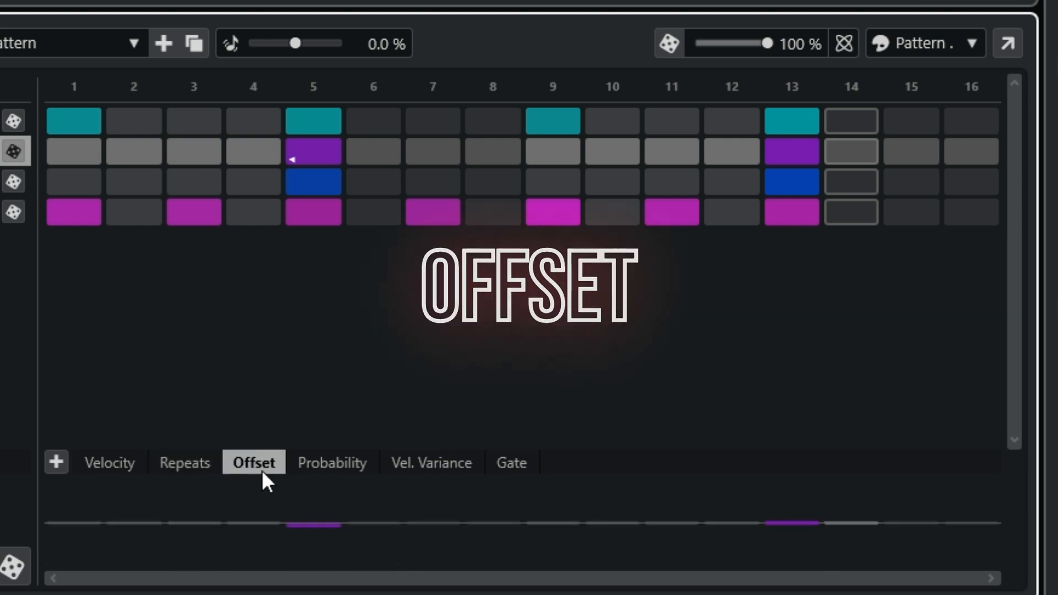
click(341, 463)
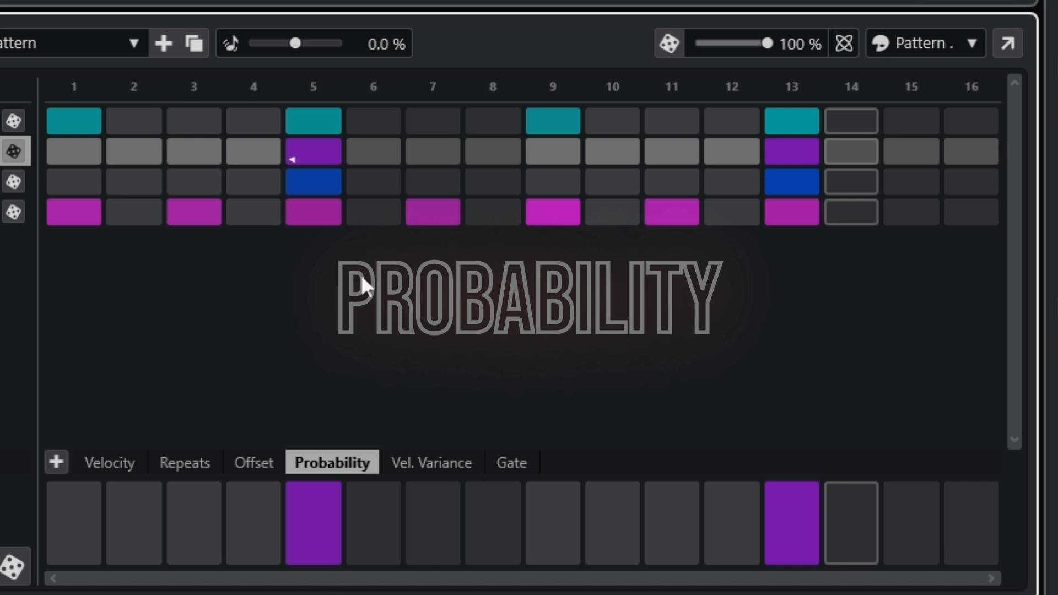
drag(318, 491, 313, 518)
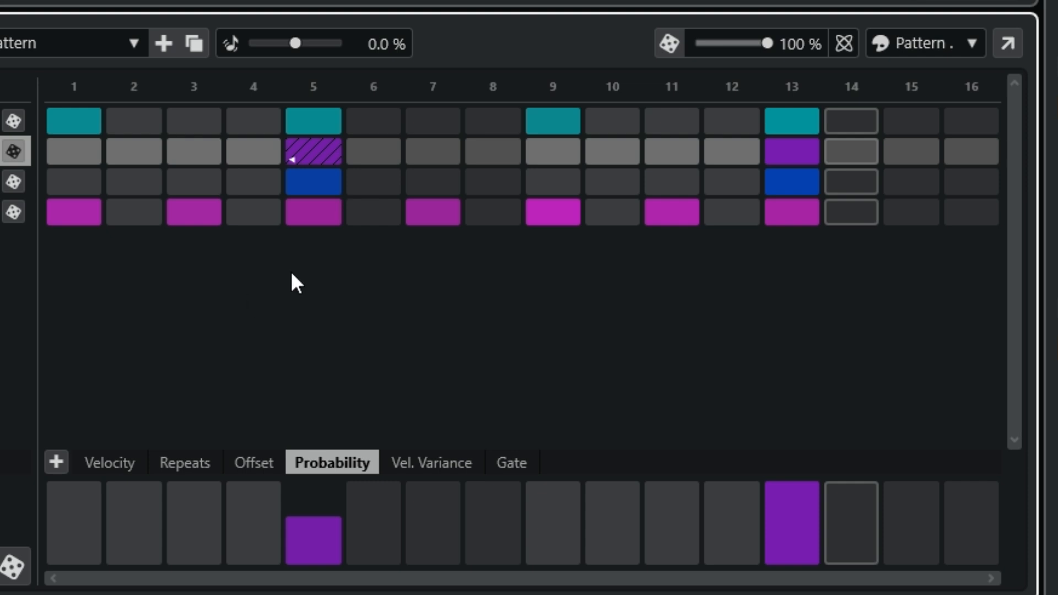
drag(326, 524, 321, 492)
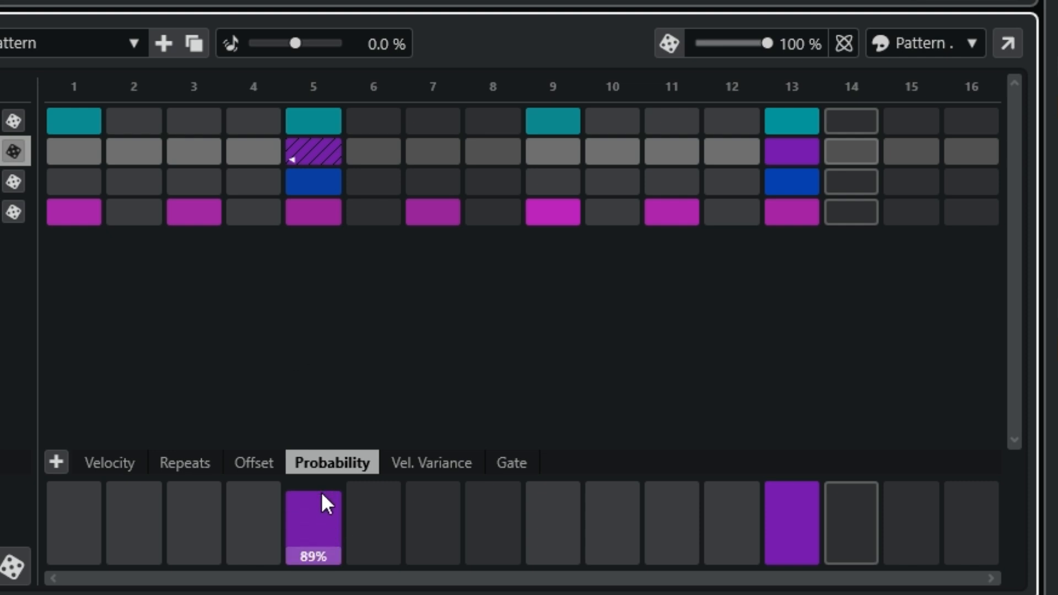
drag(802, 482, 802, 497)
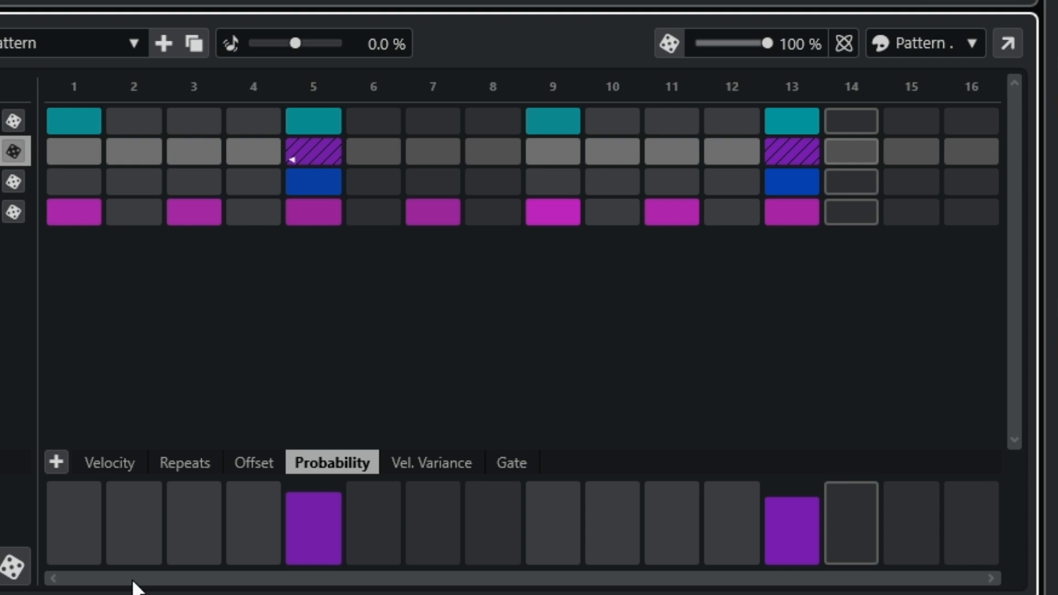
Step: Raise the velocity variance of the Snare 2 hits on steps 5 and 13 and show the Gate lane
click(449, 464)
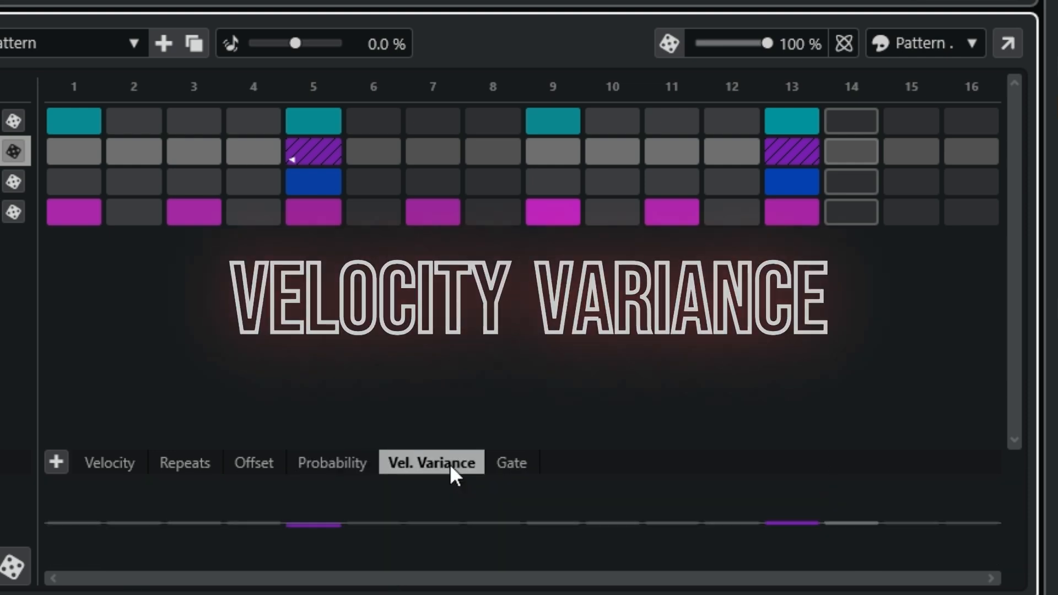
drag(321, 524, 318, 499)
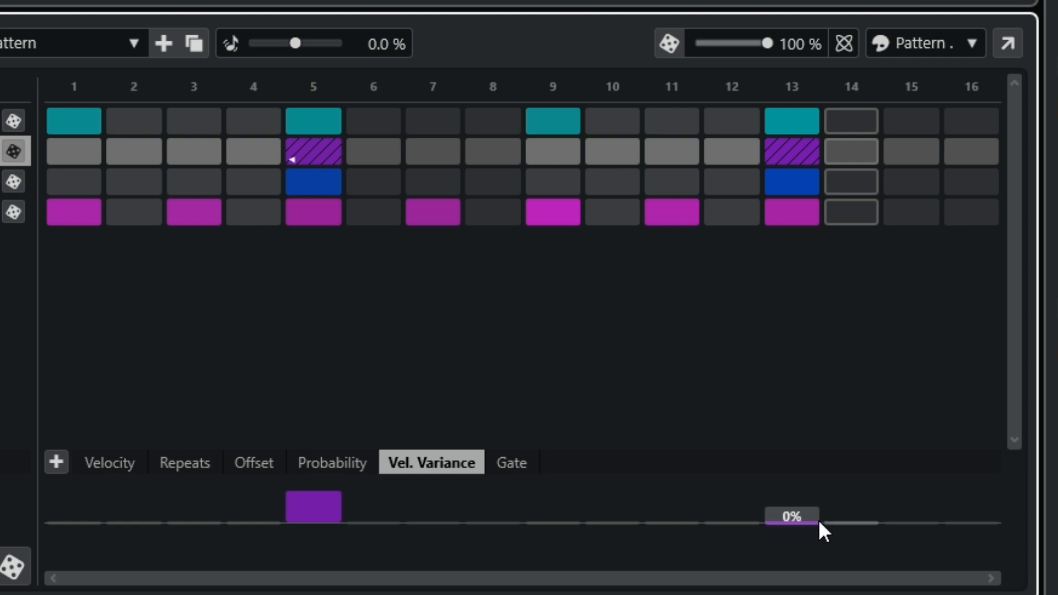
drag(818, 520, 806, 492)
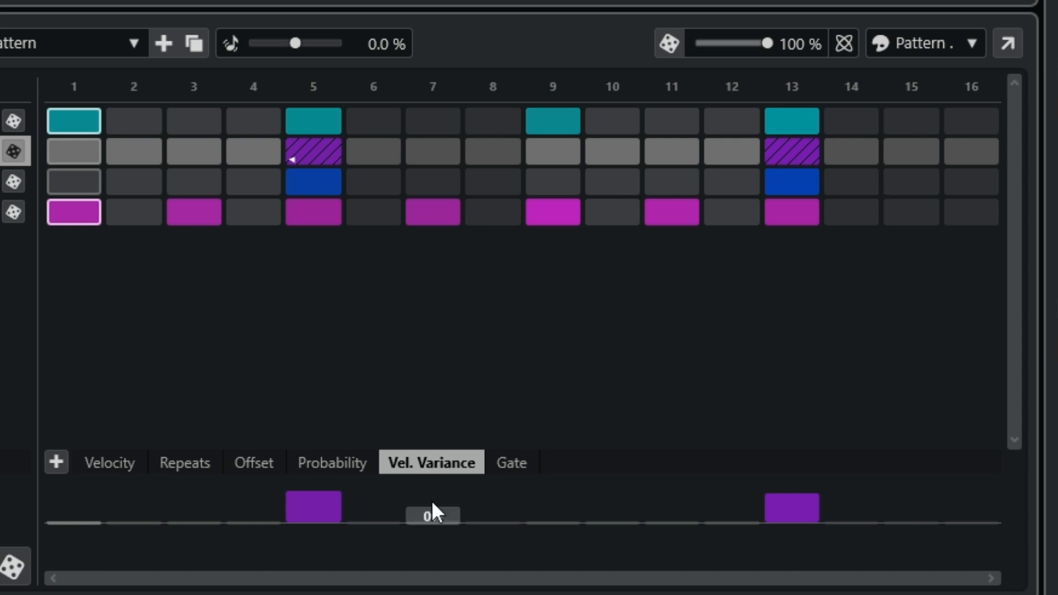
click(511, 462)
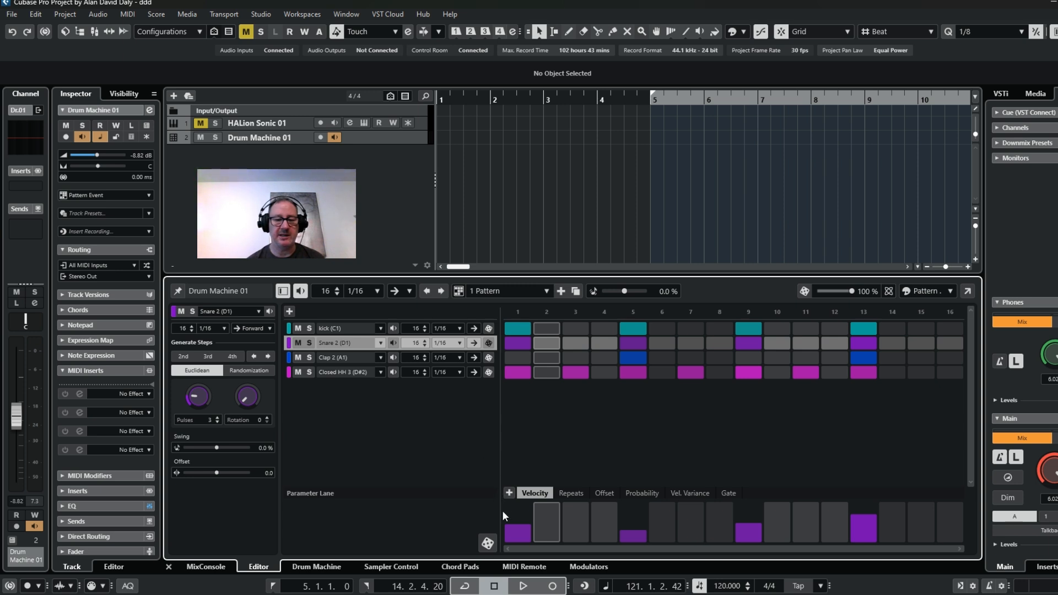
Step: Randomize the velocities of the Snare 2 hits several times
click(490, 541)
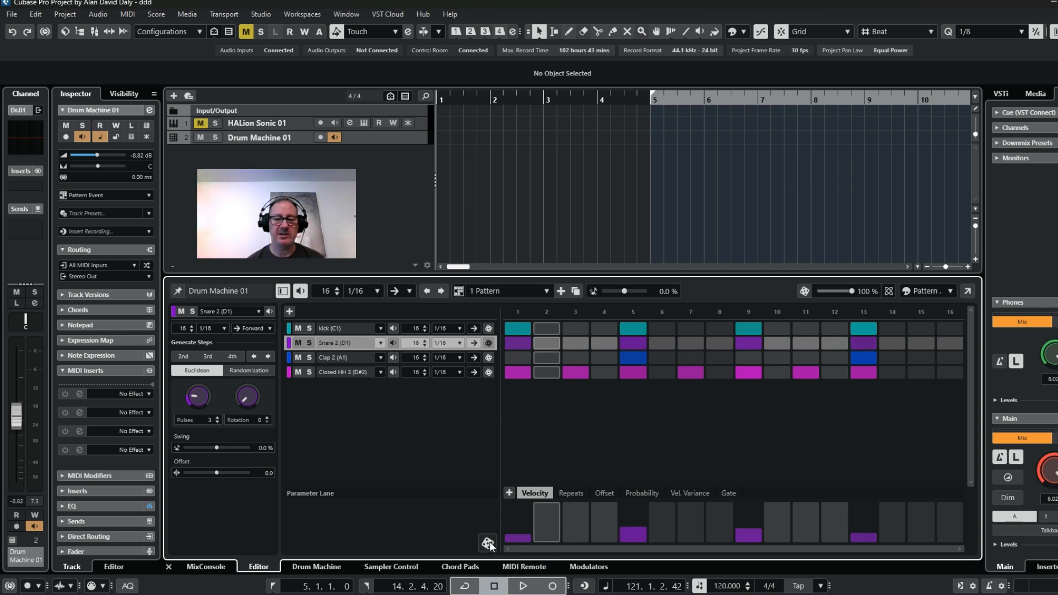
click(490, 541)
click(489, 542)
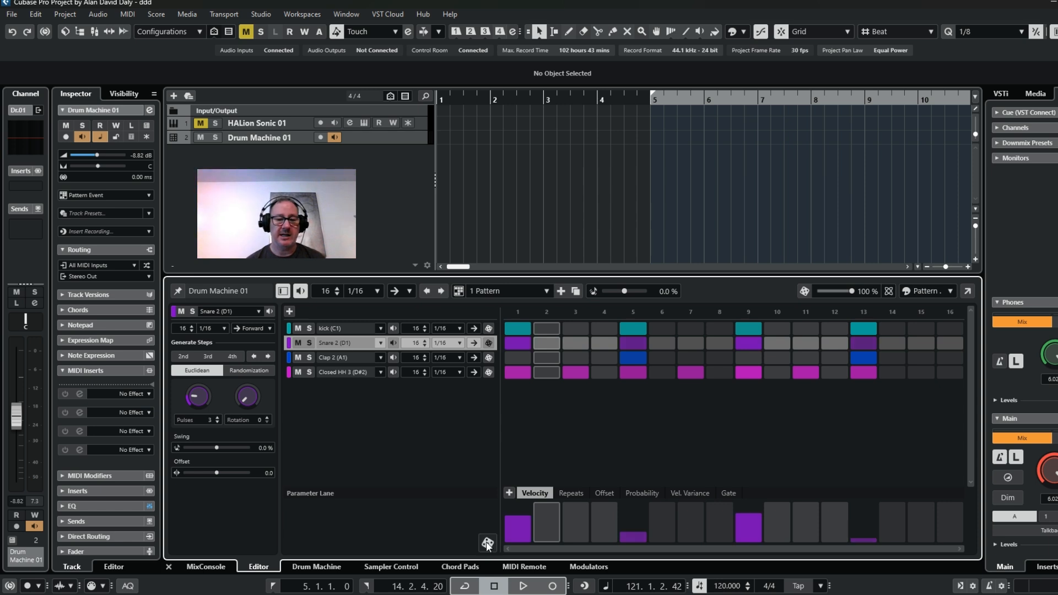
click(486, 541)
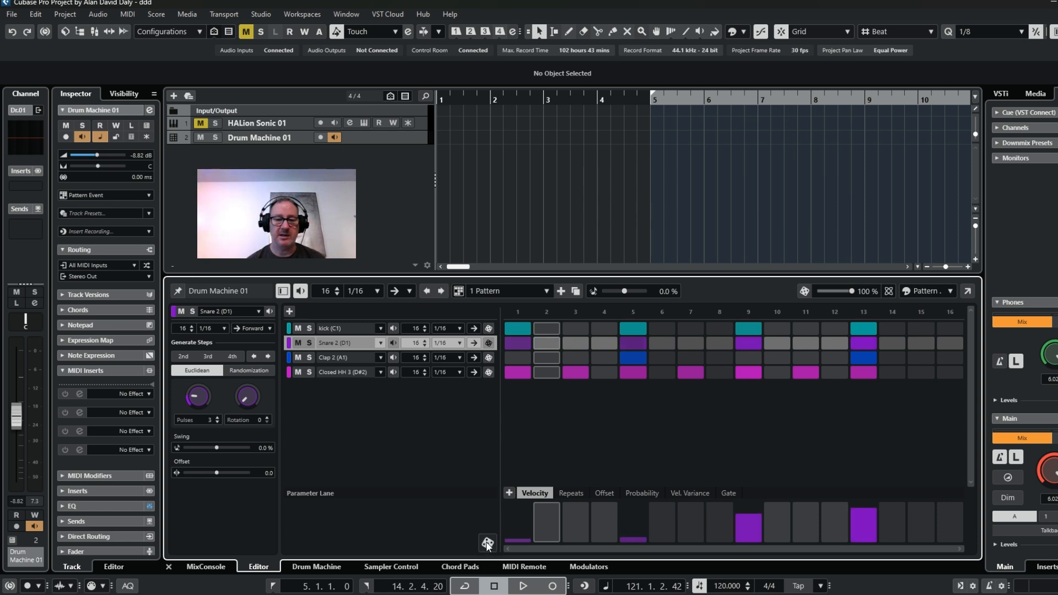
Step: Randomize the probability values of the Snare 2 hits several times
click(647, 494)
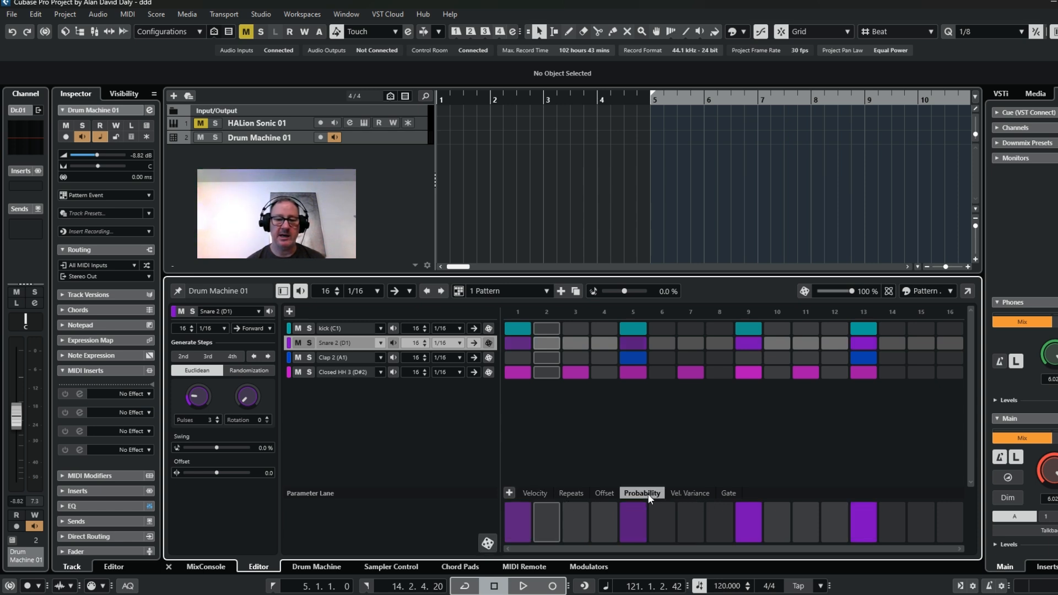
click(480, 543)
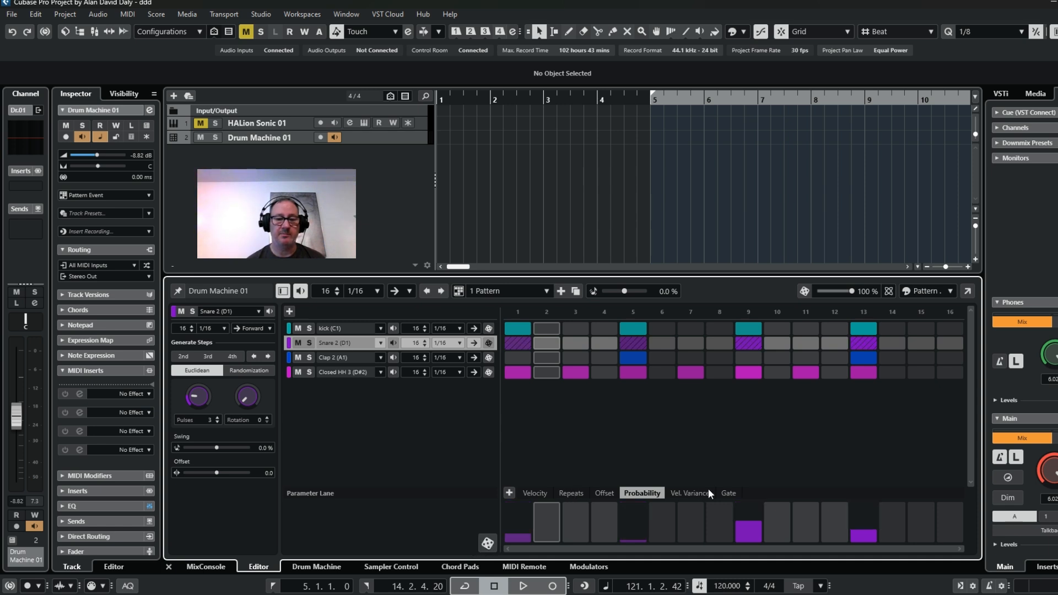
click(488, 547)
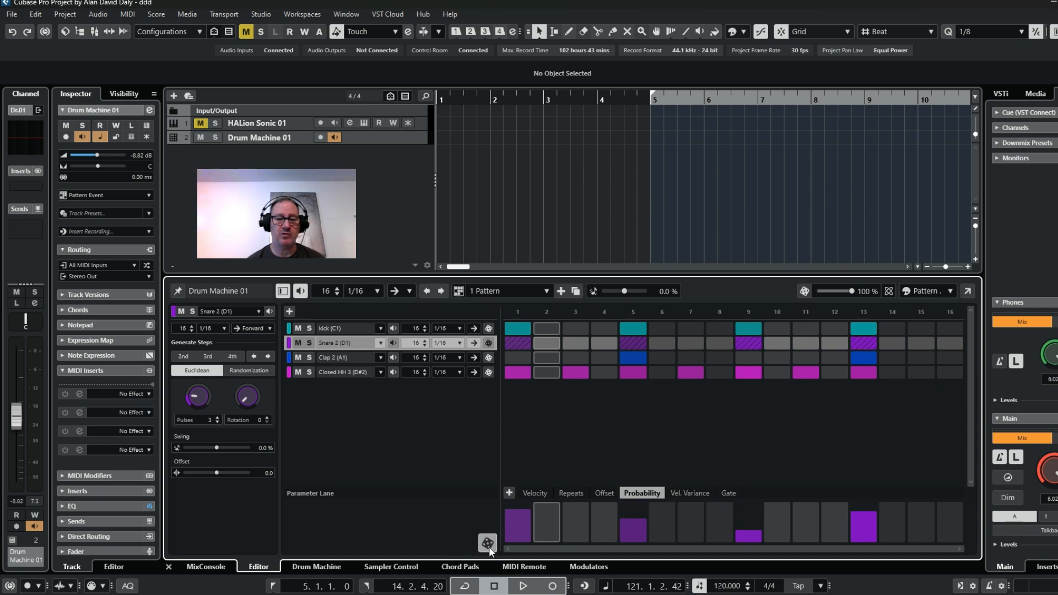
click(488, 547)
click(489, 547)
click(490, 543)
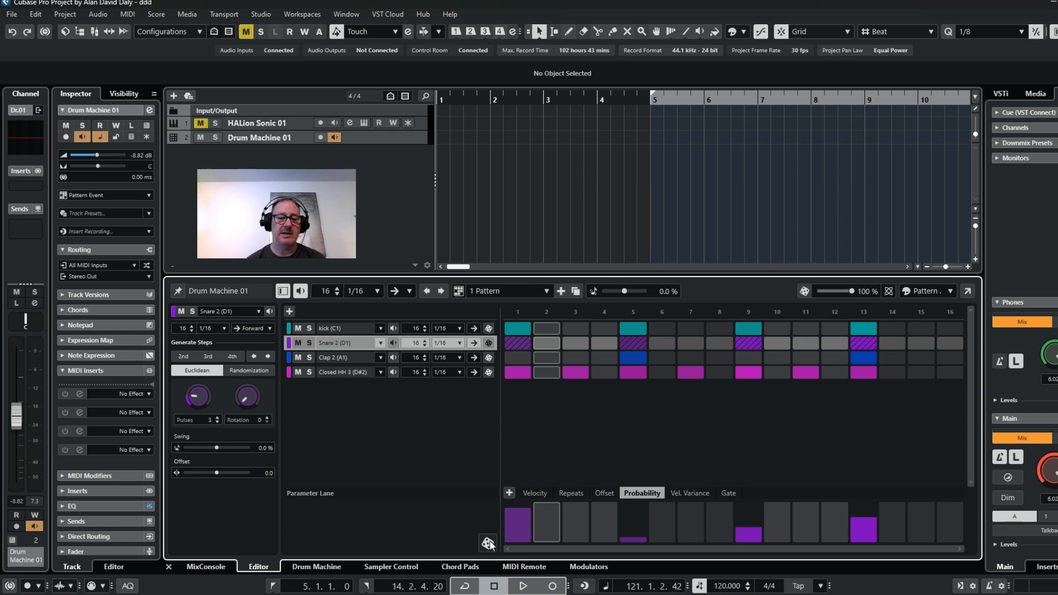
click(489, 544)
click(487, 545)
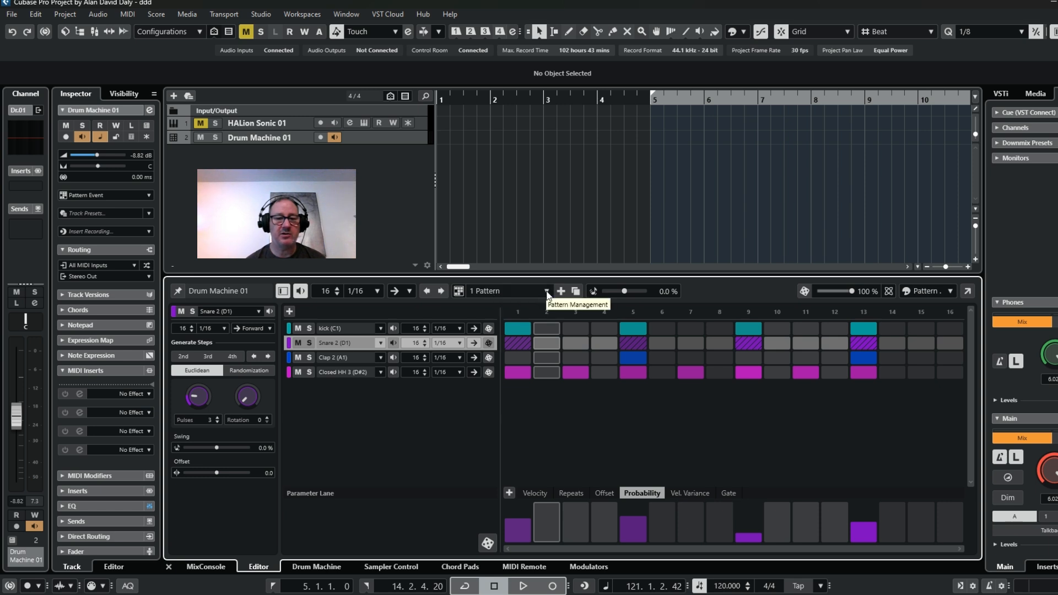
Step: Duplicate pattern 1 and remove the Clap 2 hits on steps 5 and 13 from the copy
click(576, 292)
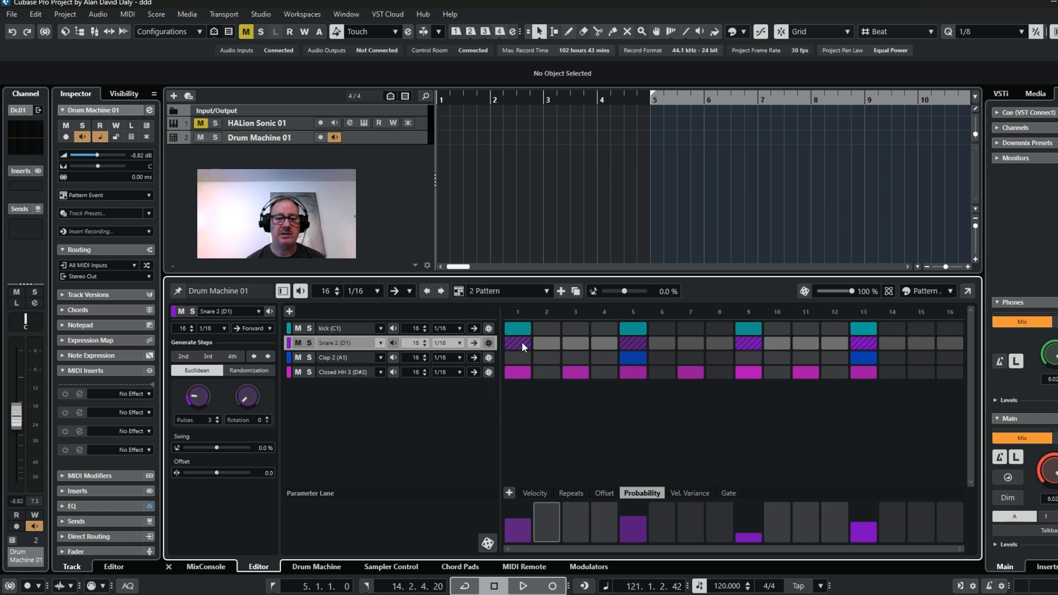
click(626, 357)
click(871, 357)
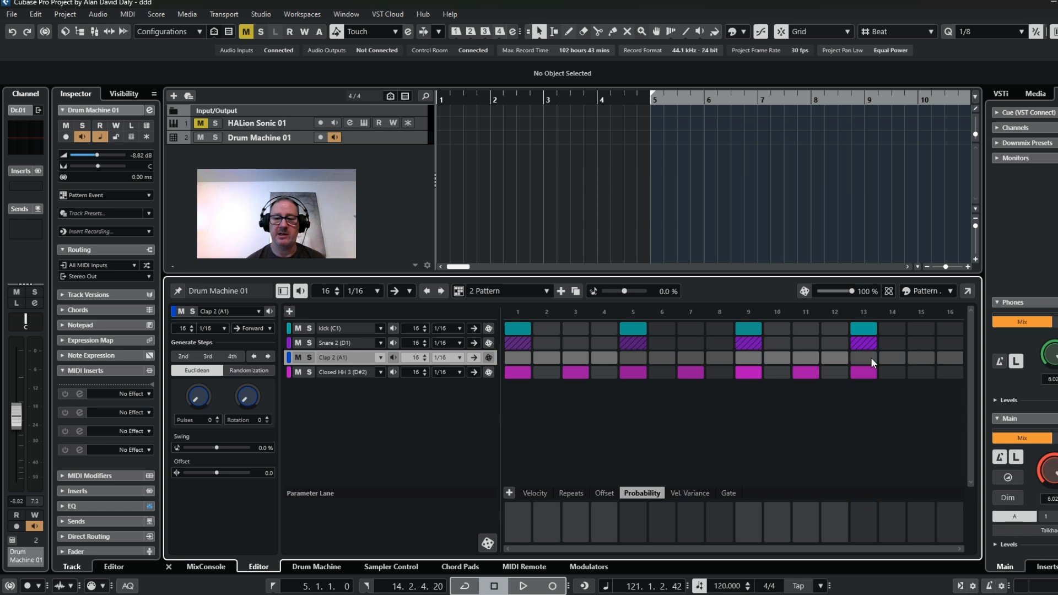
Step: Remove all Closed HH 3 hits from pattern 2 and play it back briefly
click(871, 373)
click(806, 373)
click(749, 372)
click(690, 373)
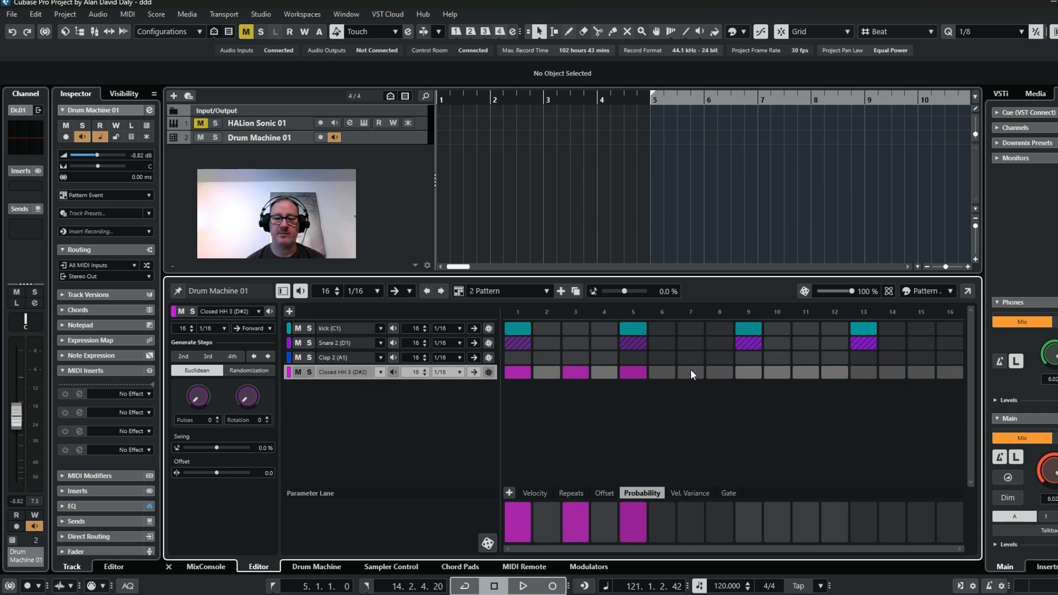
click(634, 373)
click(575, 372)
click(518, 373)
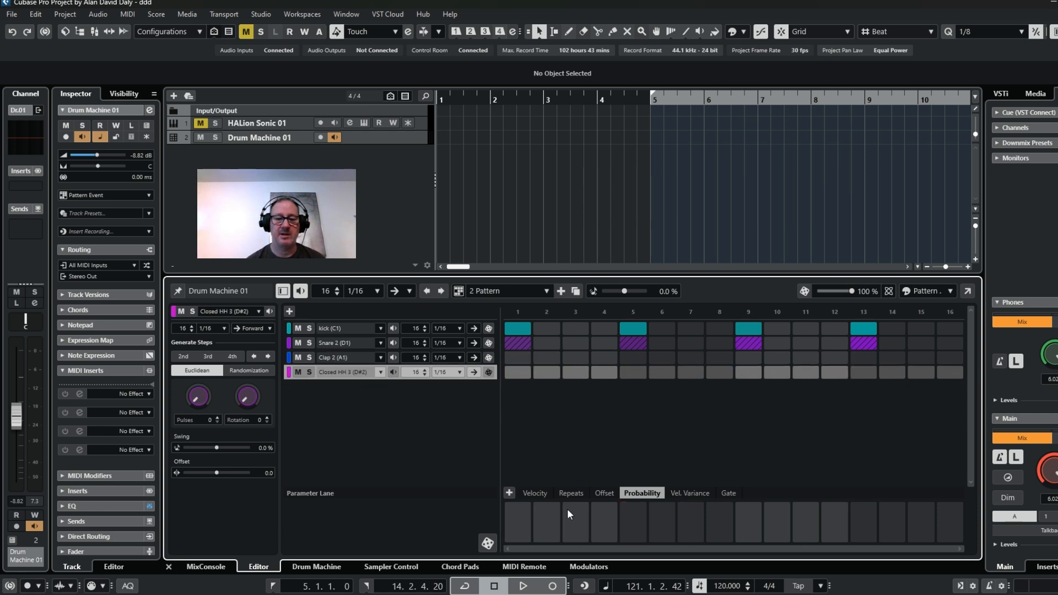
click(523, 587)
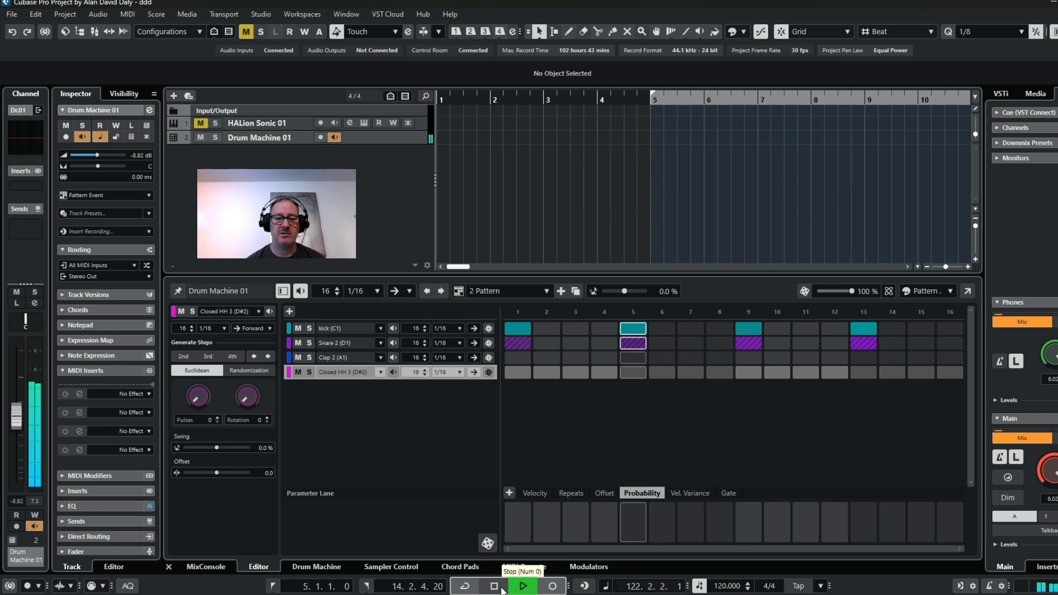
click(503, 588)
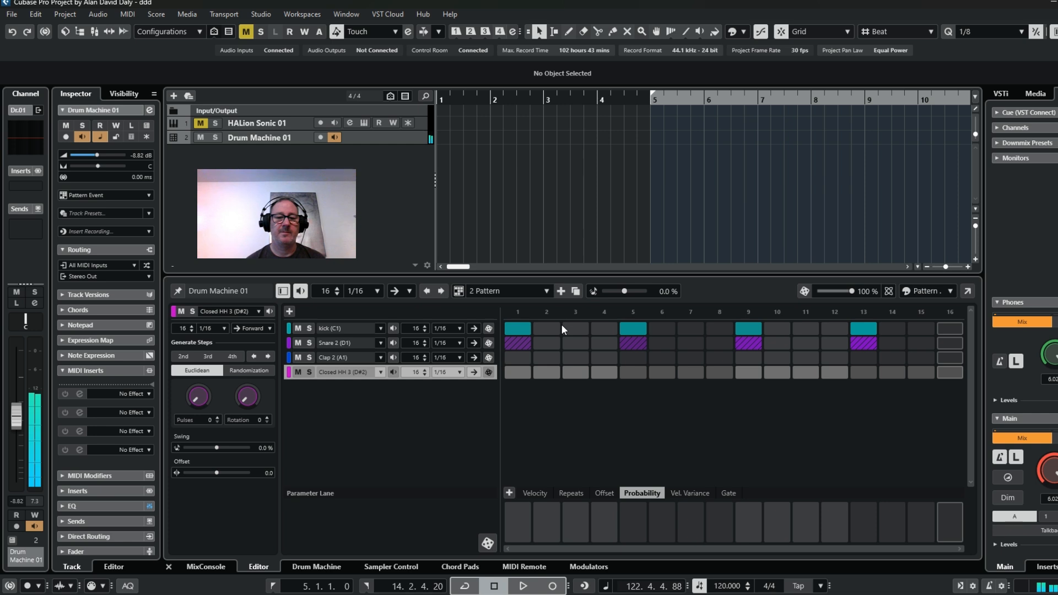
Step: Duplicate pattern 2 and remove the Snare 2 hits on steps 1, 5, 9 and 13 from the copy
click(576, 292)
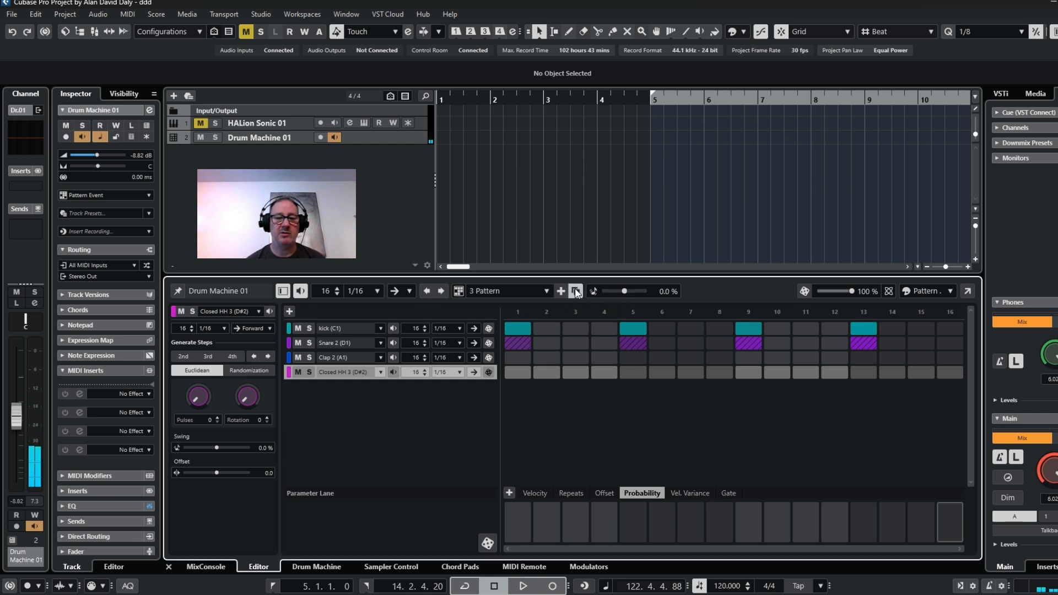
click(527, 339)
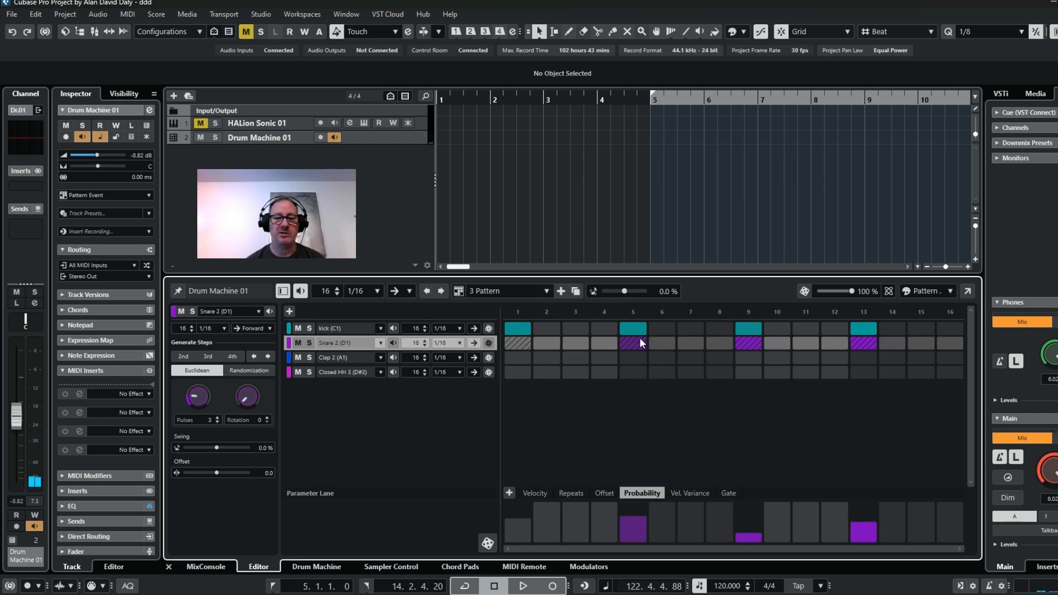
click(743, 346)
click(855, 344)
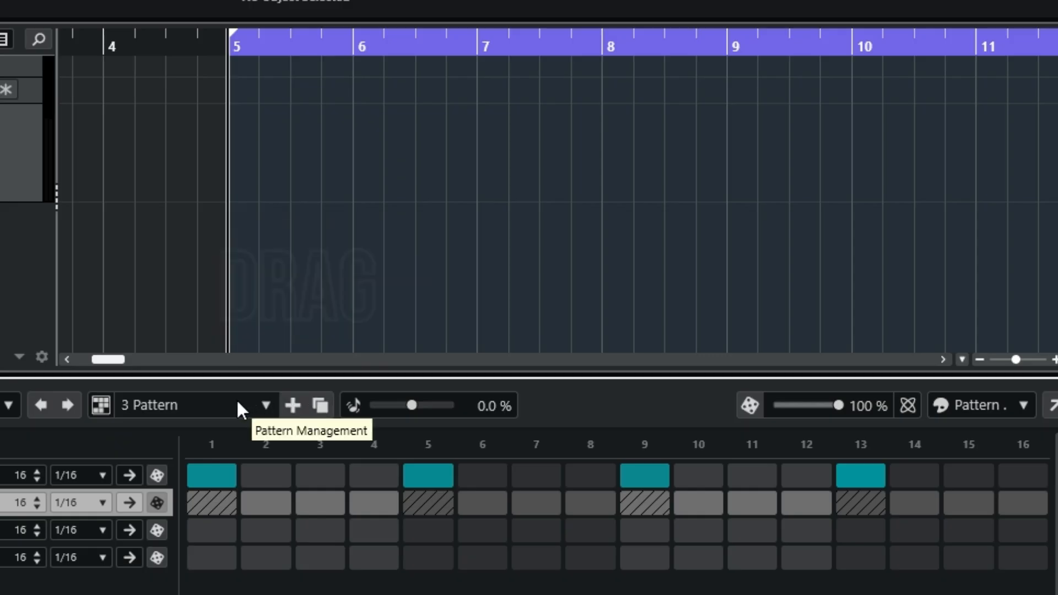
Step: Check the list of patterns and place pattern 3 on the Drum Machine track as a pattern event at bar 5
click(267, 406)
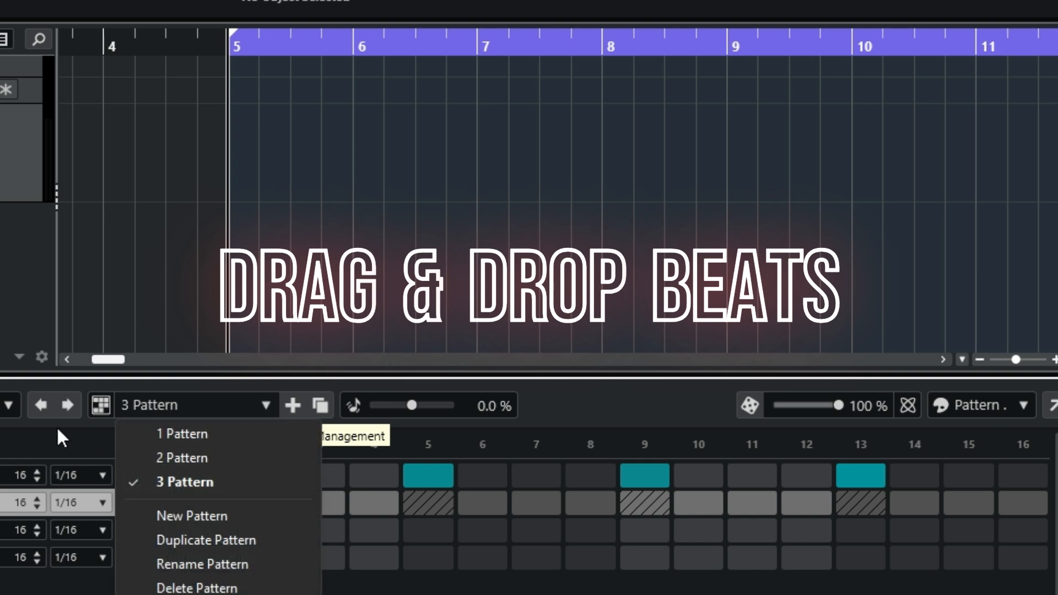
drag(188, 476, 188, 477)
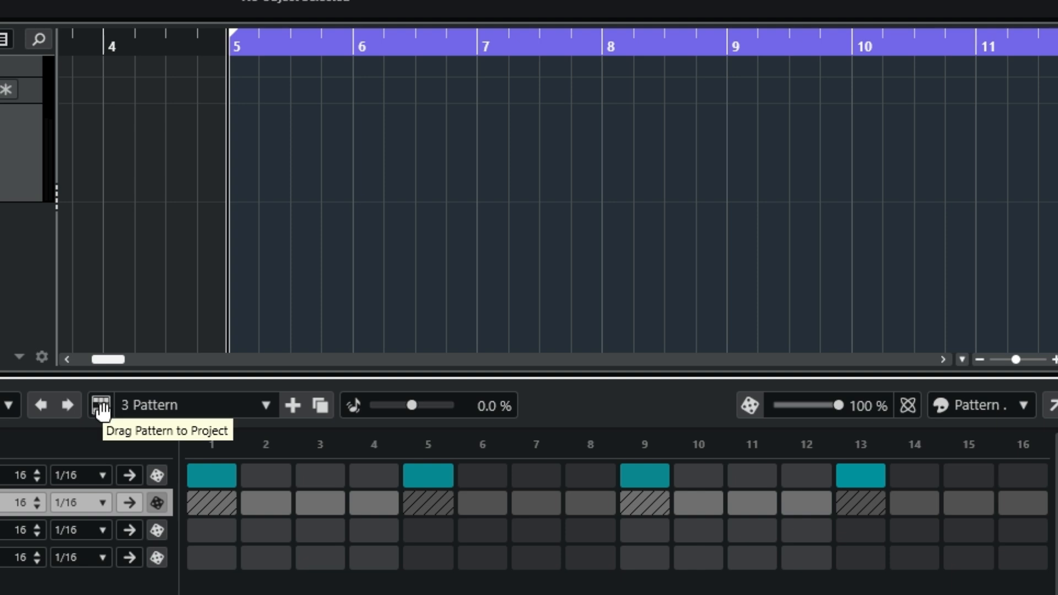
drag(101, 411, 241, 182)
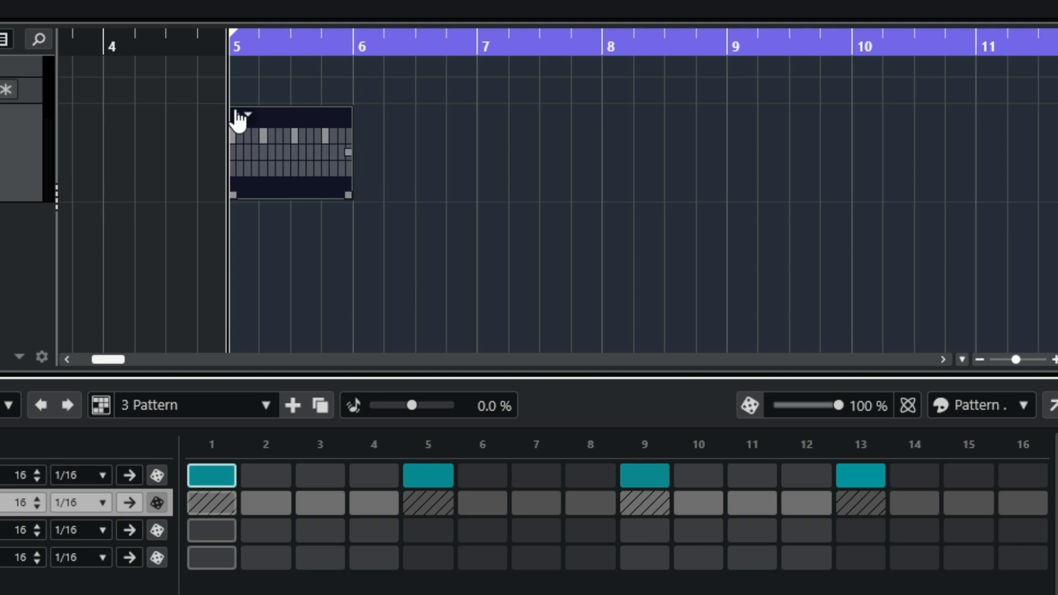
Step: Switch the pattern event at bar 5 to pattern 1, then pattern 2, and back to pattern 3, and deselect it
click(247, 116)
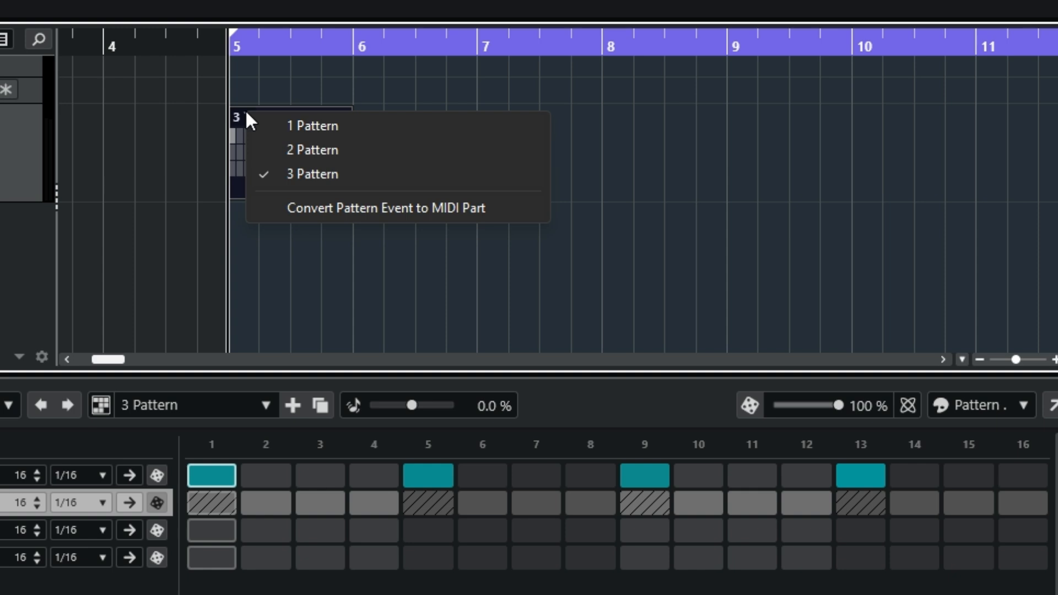
click(285, 125)
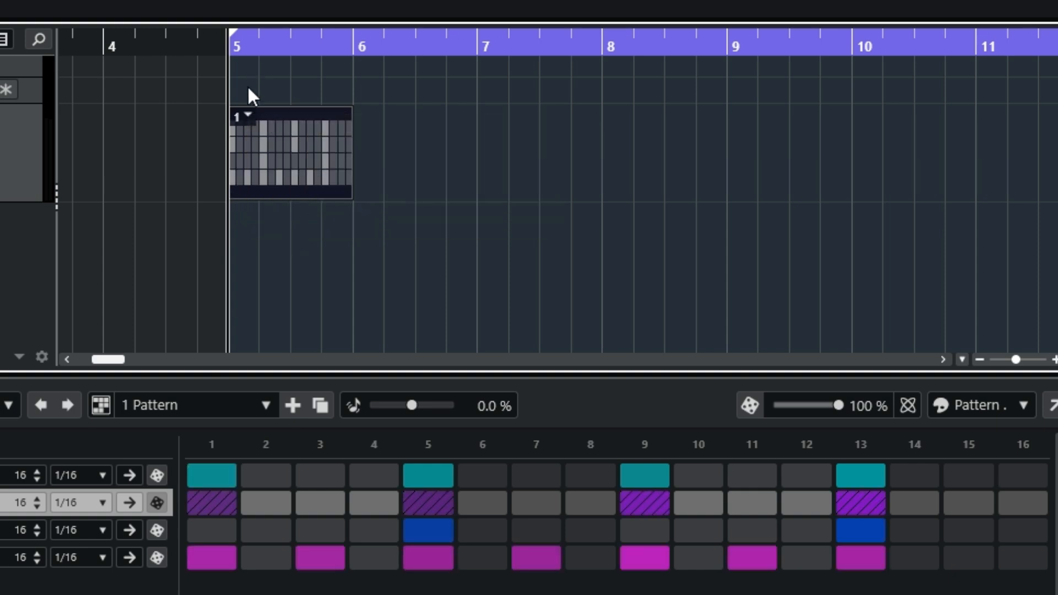
click(248, 116)
click(278, 147)
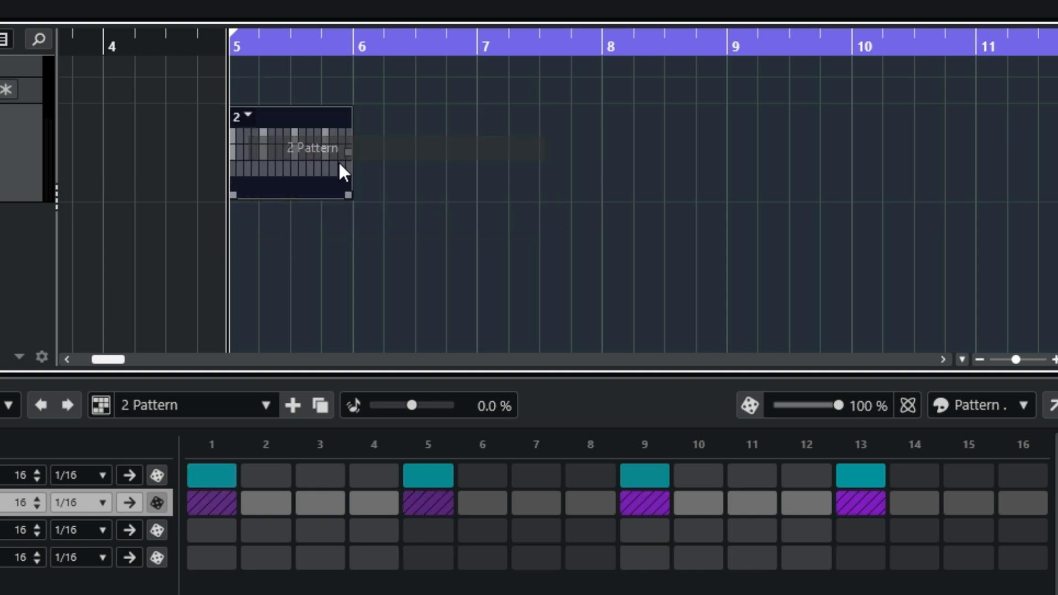
click(251, 118)
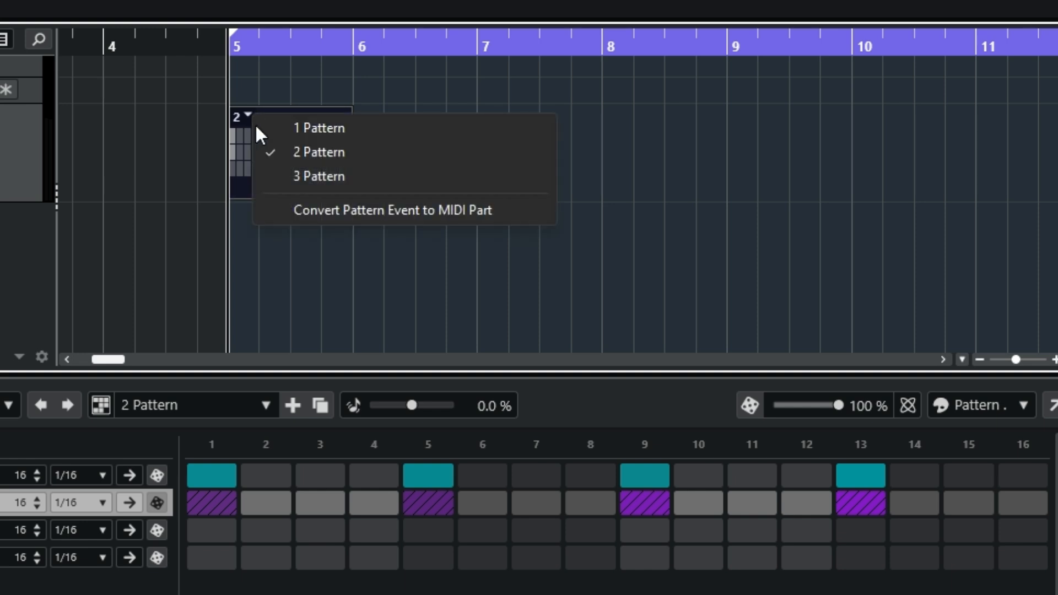
click(290, 176)
click(311, 299)
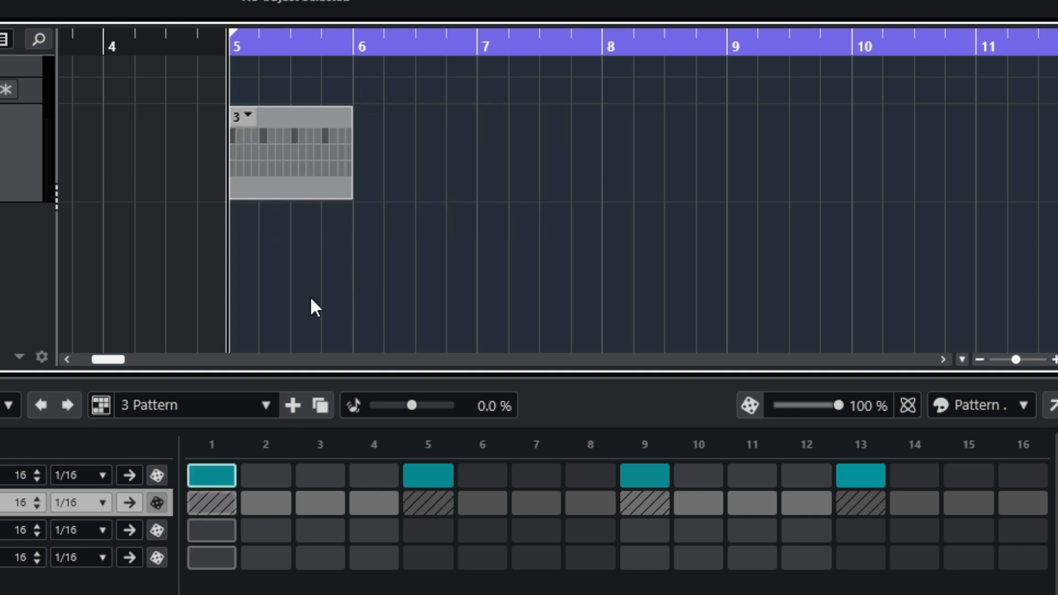
Step: Place pattern 2 on the Drum Machine track as a pattern event at bar 6 and repeat it at bar 7
click(267, 406)
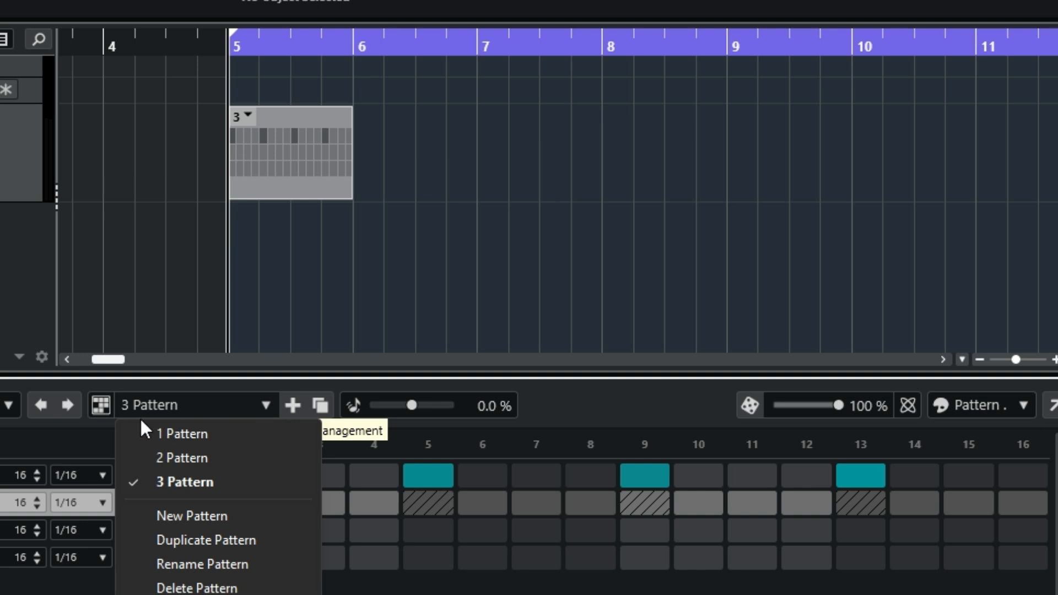
click(161, 458)
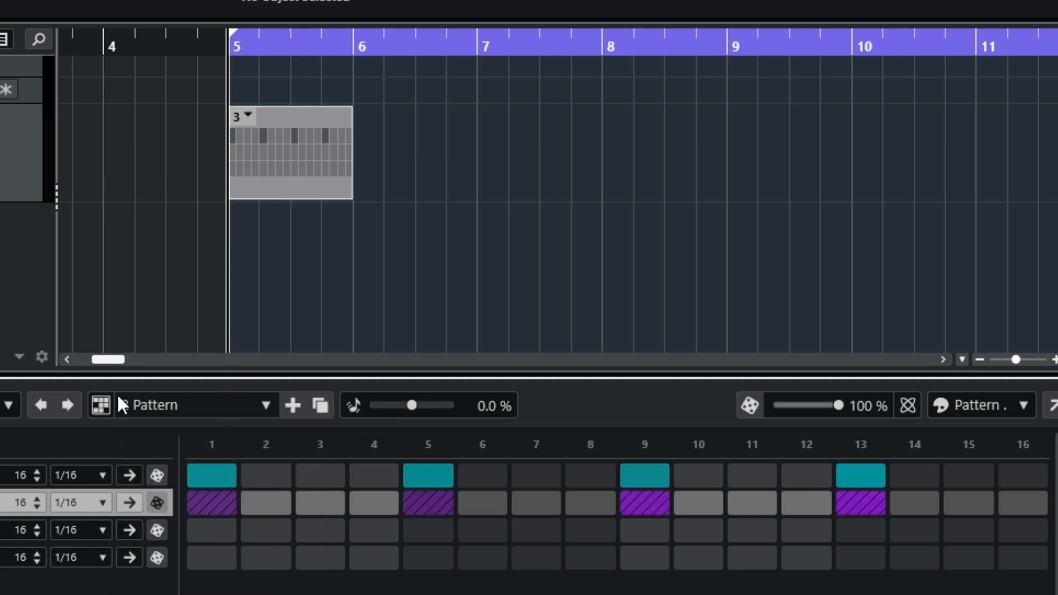
drag(103, 411, 350, 181)
click(475, 274)
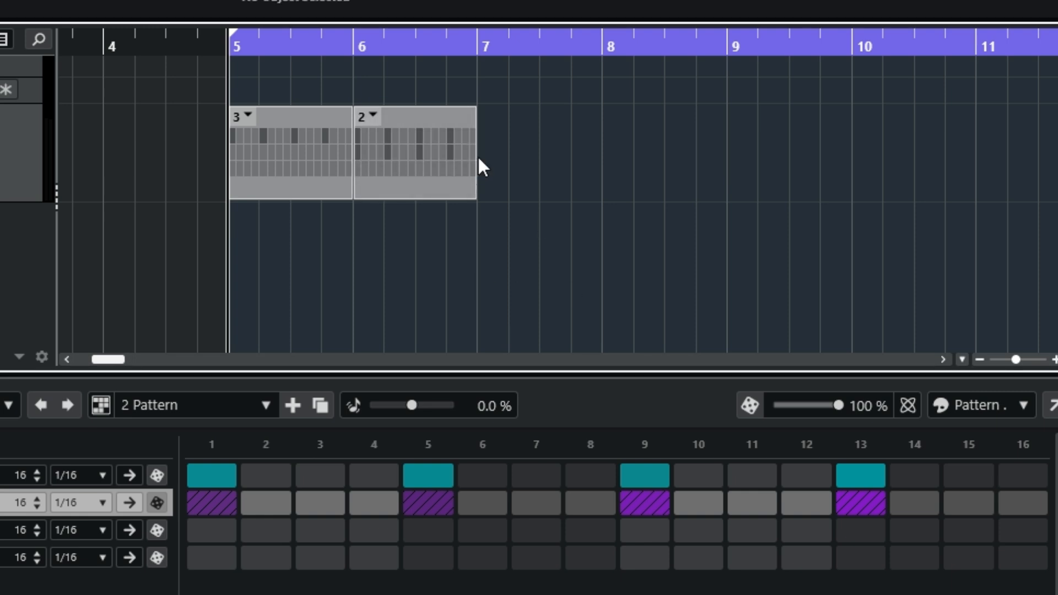
drag(474, 160, 529, 163)
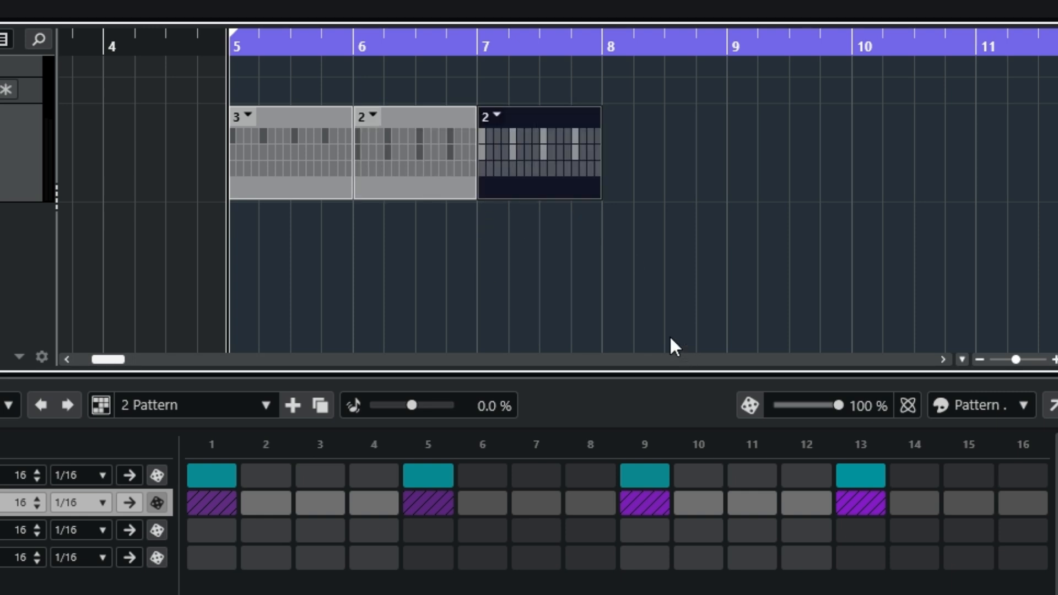
click(599, 297)
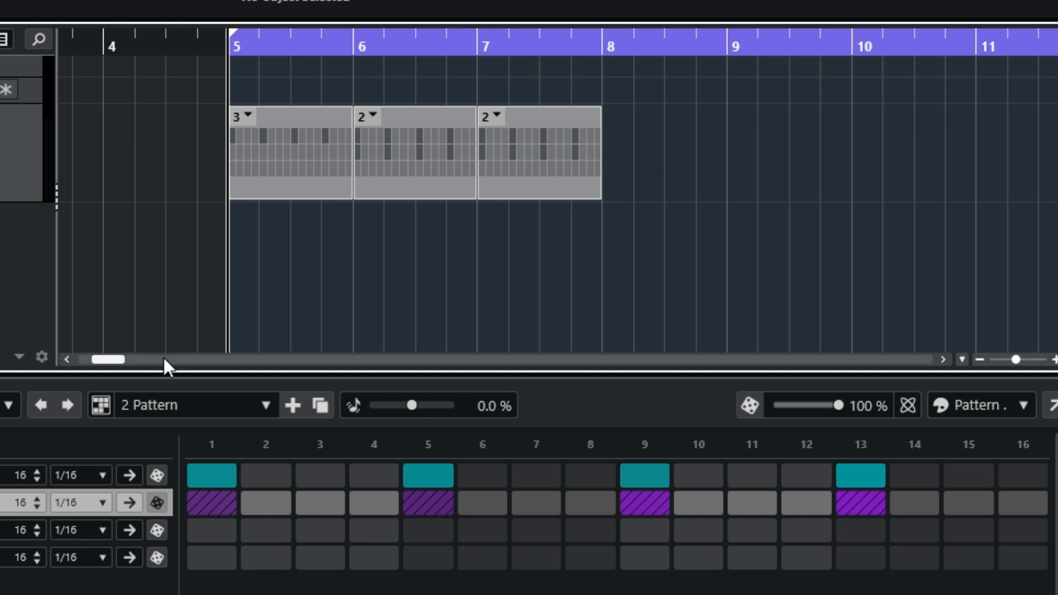
Step: Fill bars 8 to 11 with repeated pattern events switched to pattern 1
drag(599, 165, 825, 165)
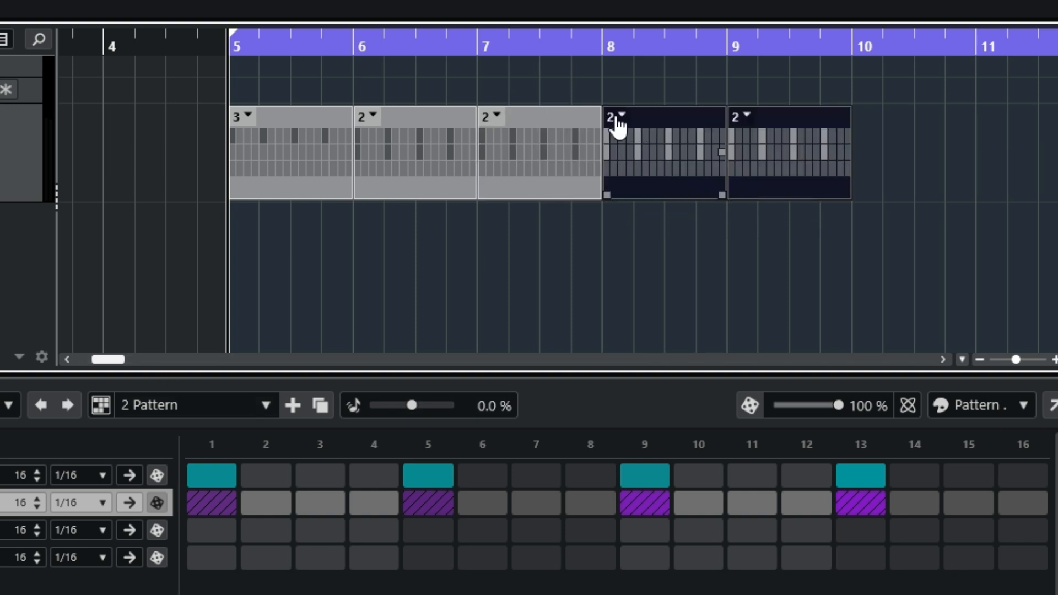
click(628, 117)
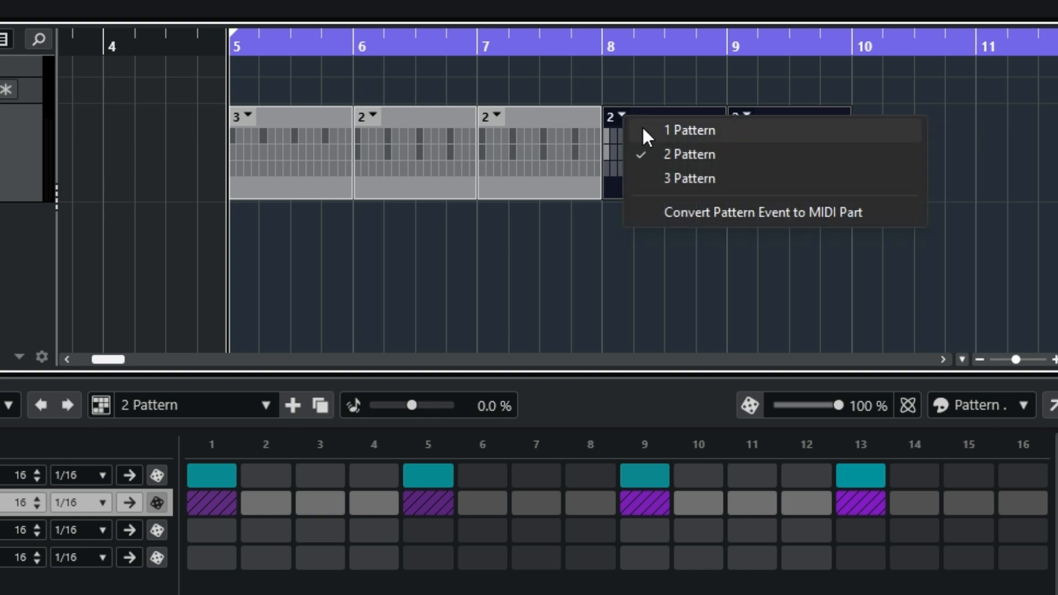
click(643, 129)
click(800, 165)
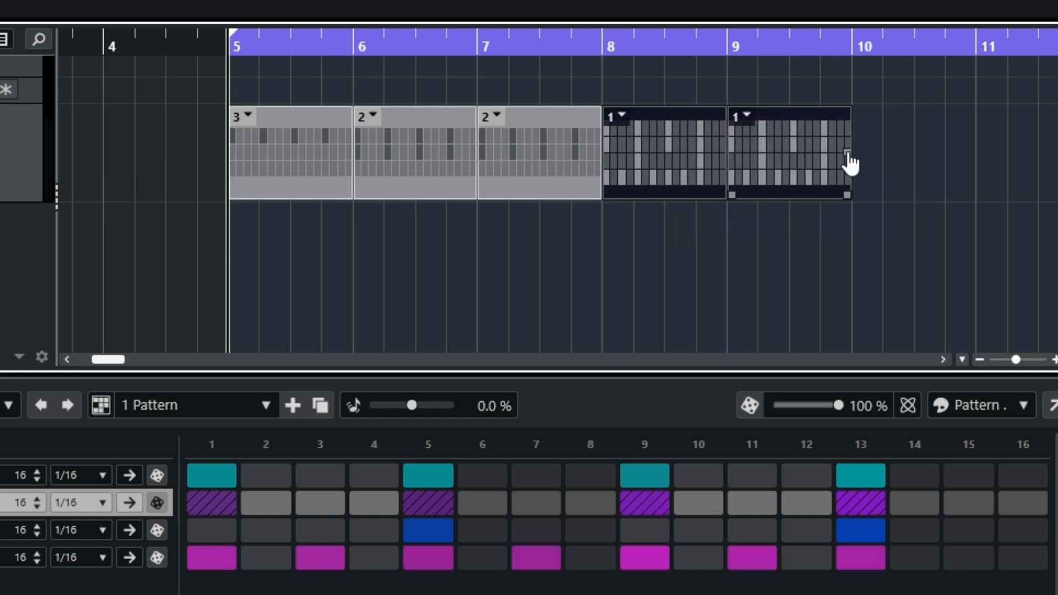
drag(845, 160, 920, 259)
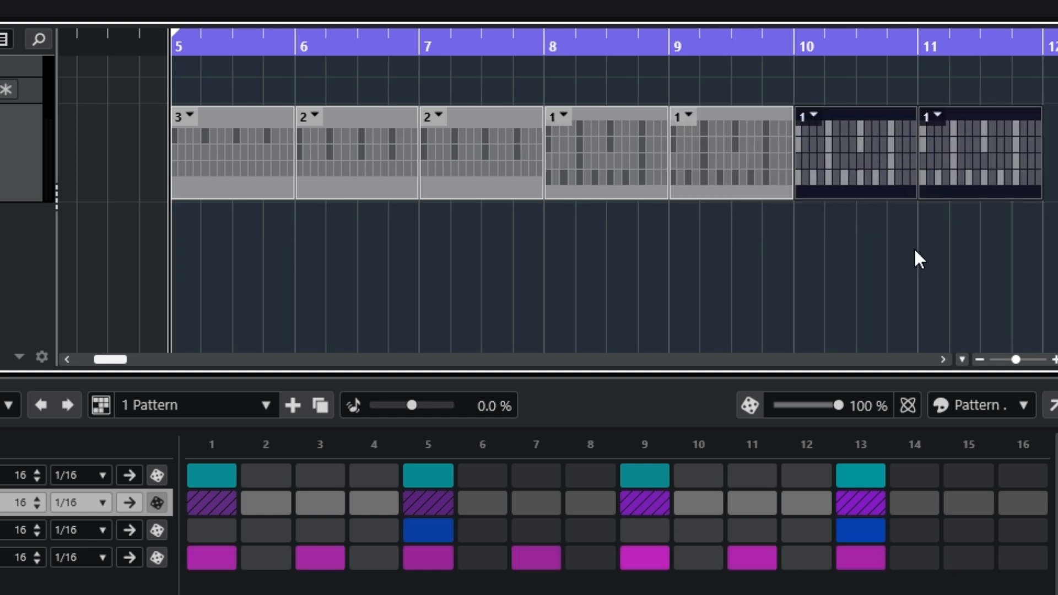
Step: Shorten the cycle range to end at bar 12, where the pattern events end, and play back the arrangement
drag(110, 359, 126, 359)
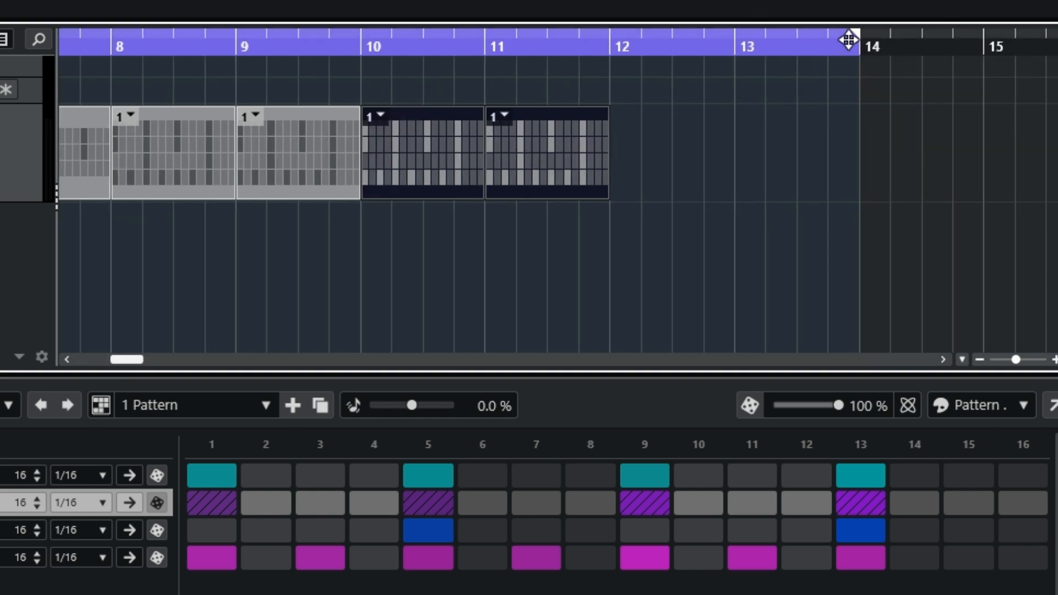
drag(861, 45, 610, 44)
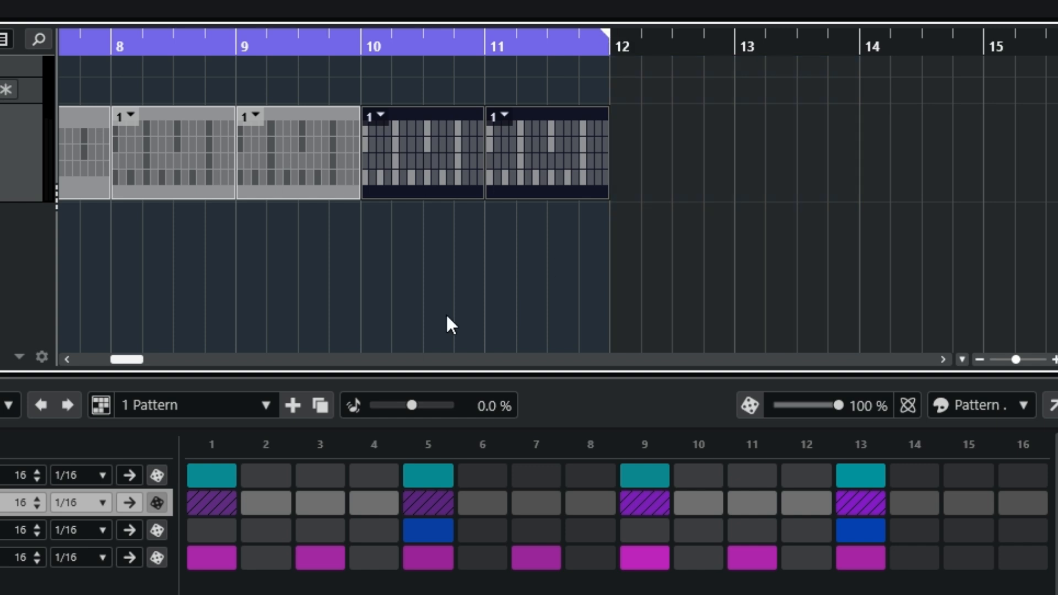
drag(136, 358, 120, 360)
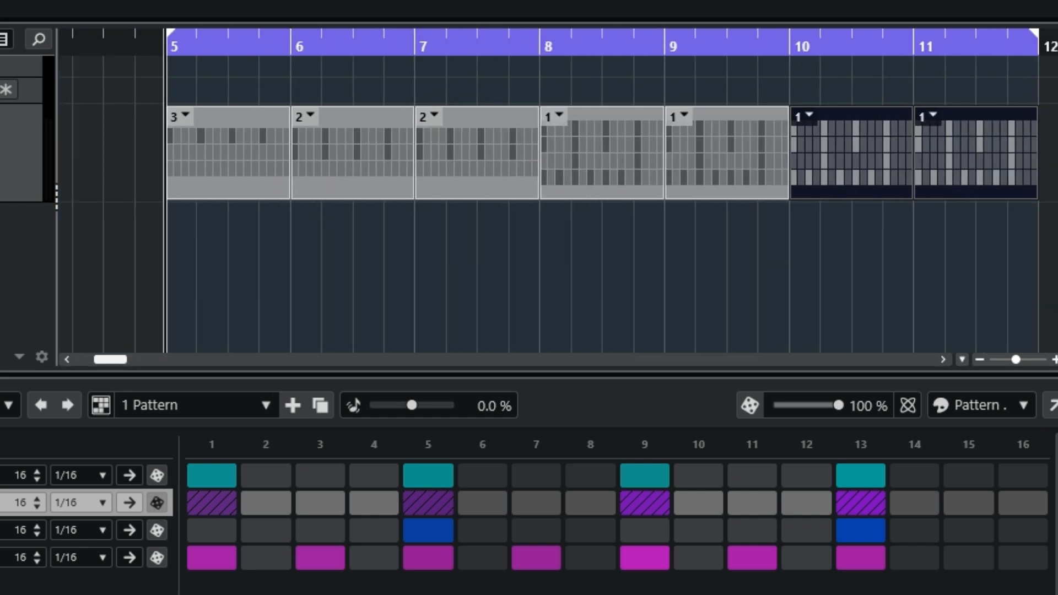
key(space)
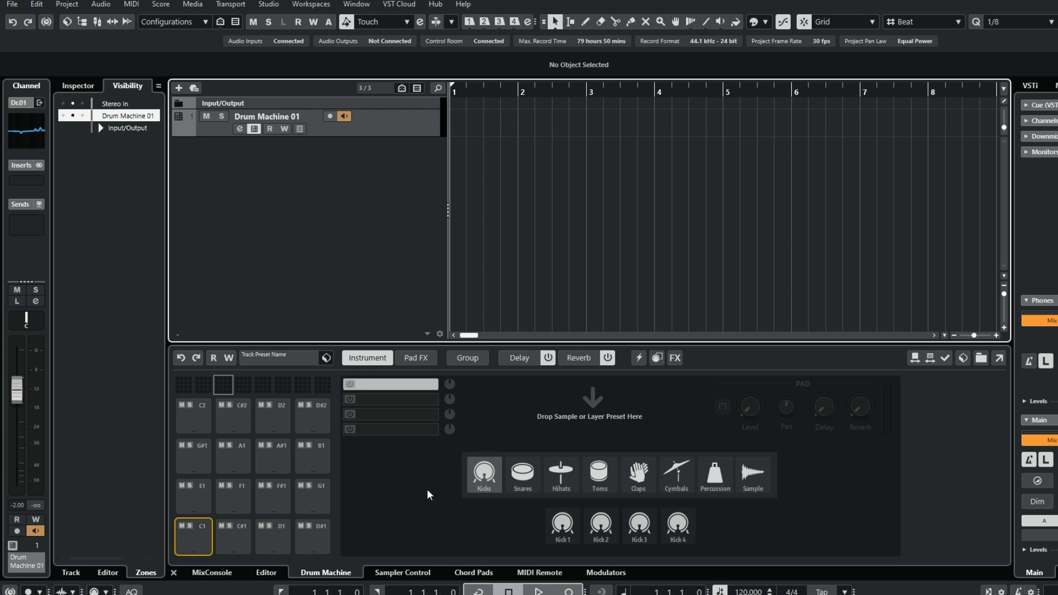
Step: Load the track preset Dreamy-Eyed into the empty Drum Machine track
click(325, 357)
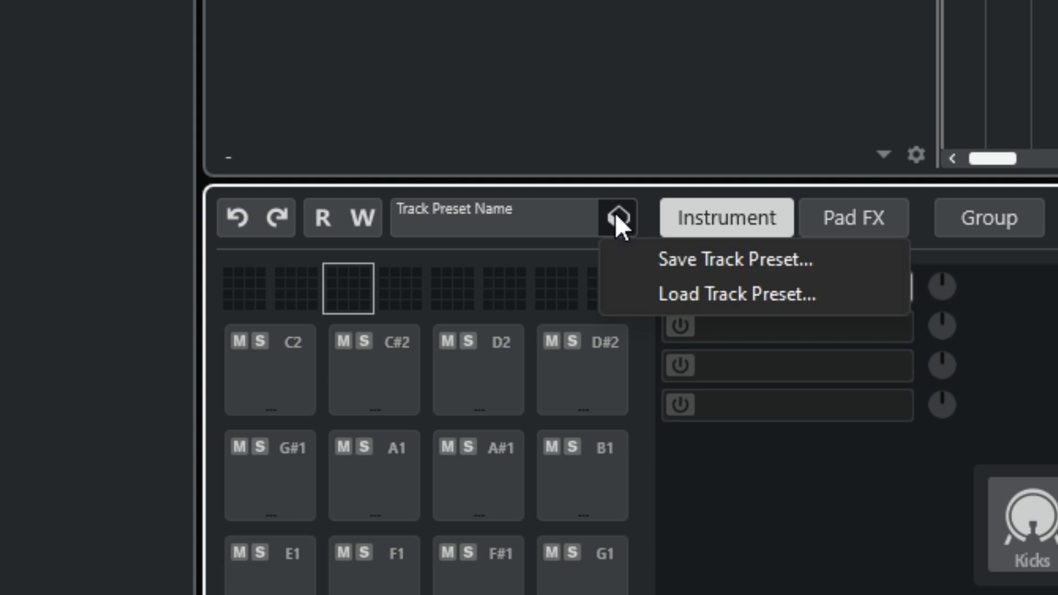
click(662, 293)
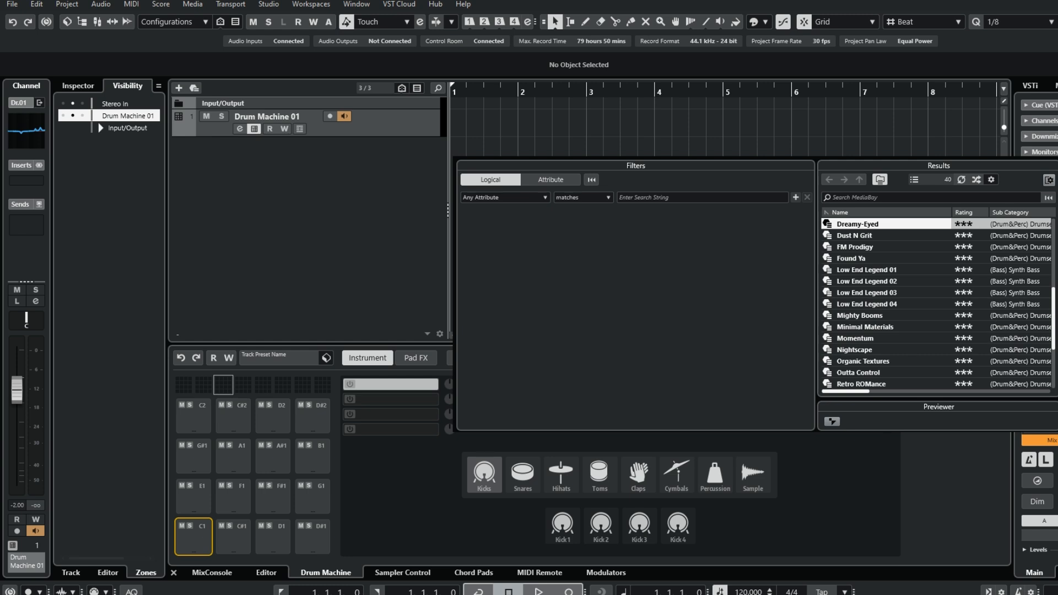
drag(1052, 310, 1050, 285)
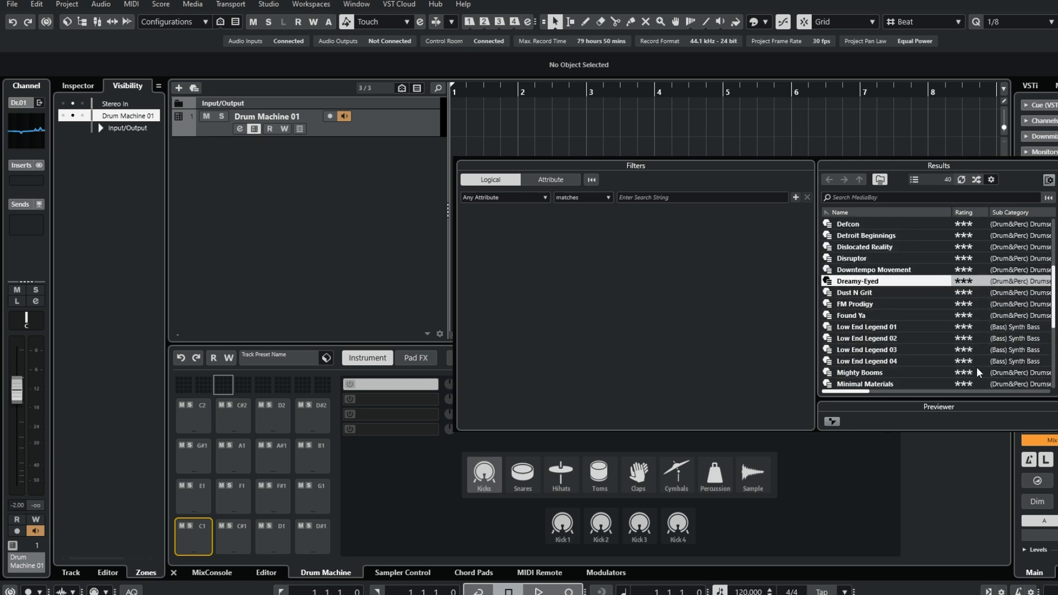
double_click(853, 282)
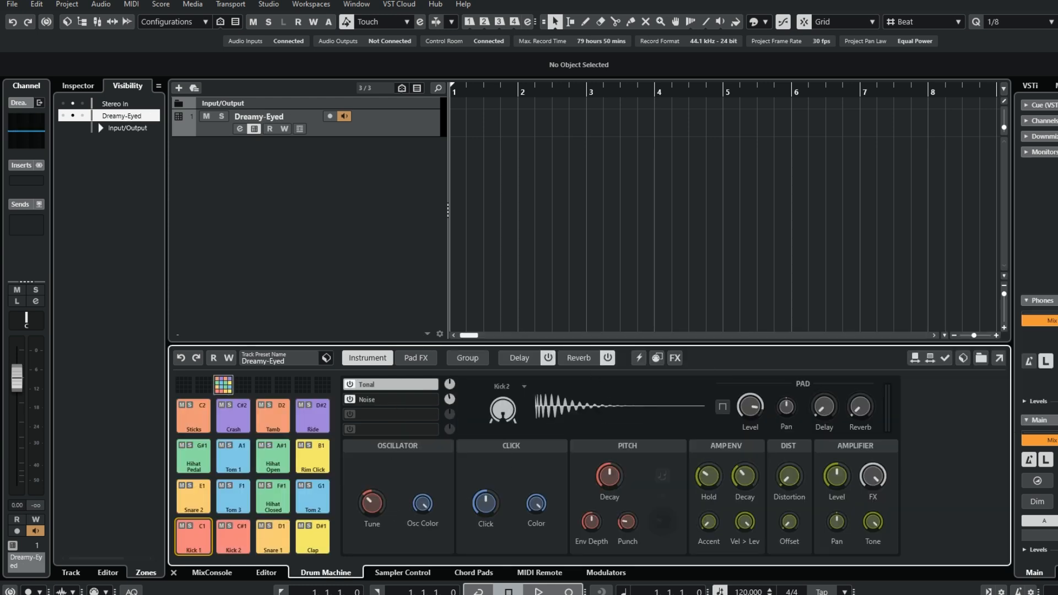
Step: Audition the Dreamy-Eyed kit's pads, including the kicks, snare, clap, toms, hi-hats, sticks, crash, tambourine and ride
click(192, 537)
click(234, 538)
click(268, 538)
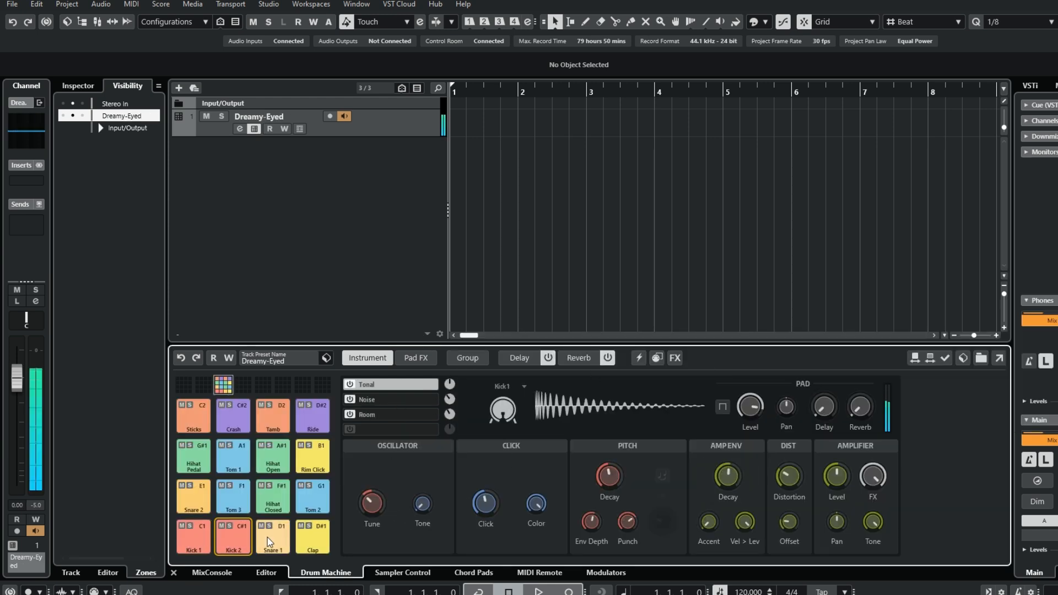
click(308, 542)
click(316, 489)
click(268, 458)
click(245, 463)
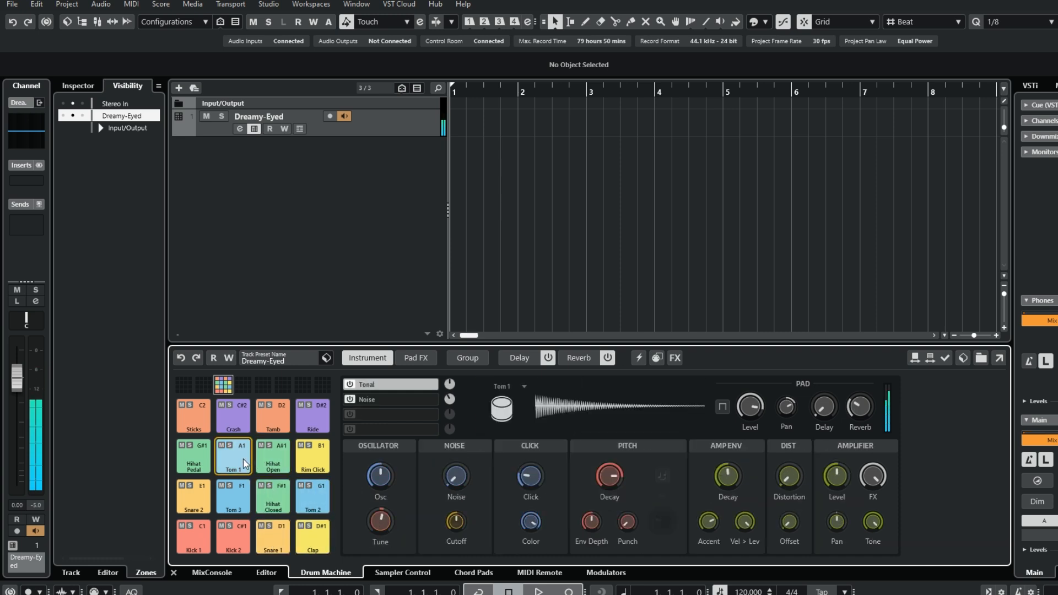
click(202, 459)
click(194, 429)
click(225, 417)
click(280, 421)
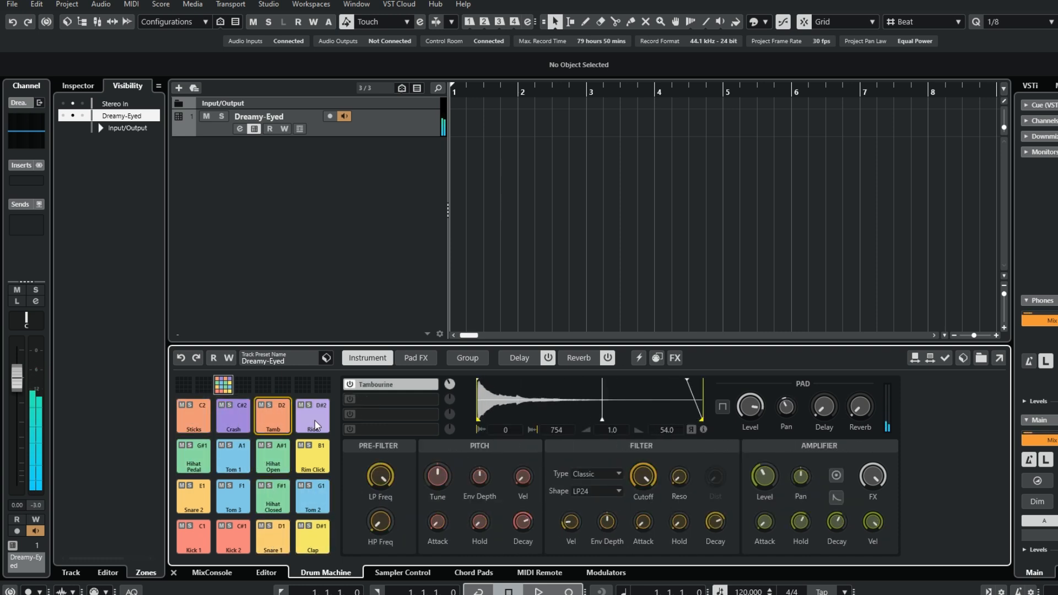
click(315, 421)
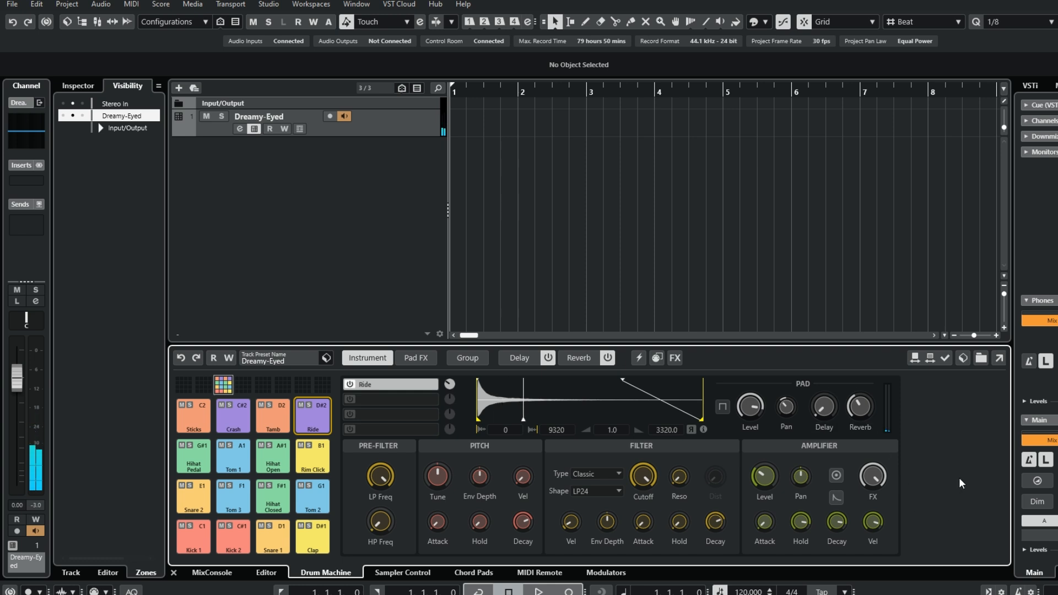
Step: In the pattern editor, add Kick 1 hits on steps 1, 5, 9 and 13 with playback running
click(266, 574)
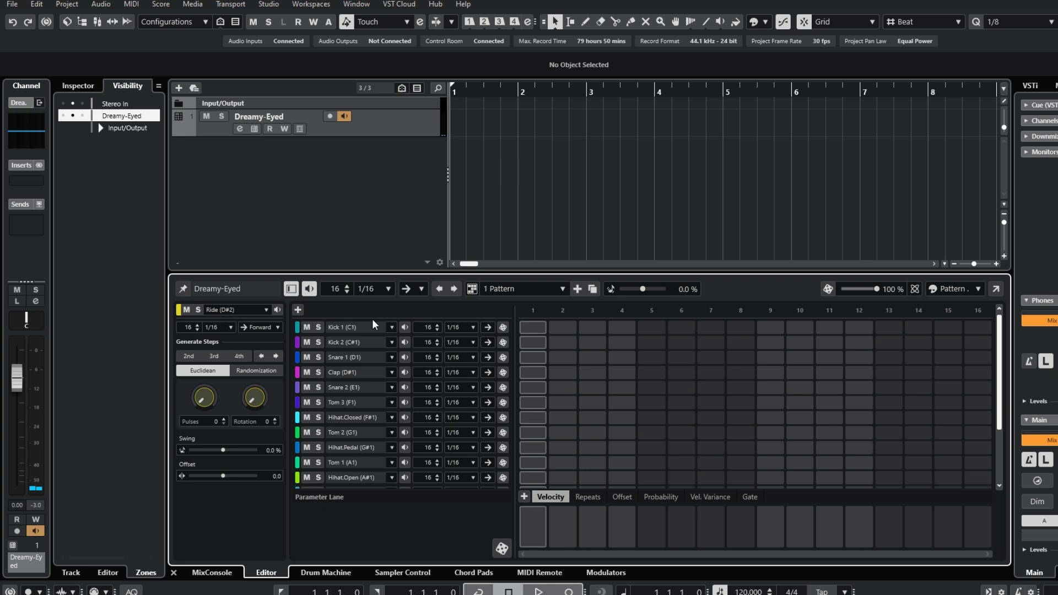
click(533, 327)
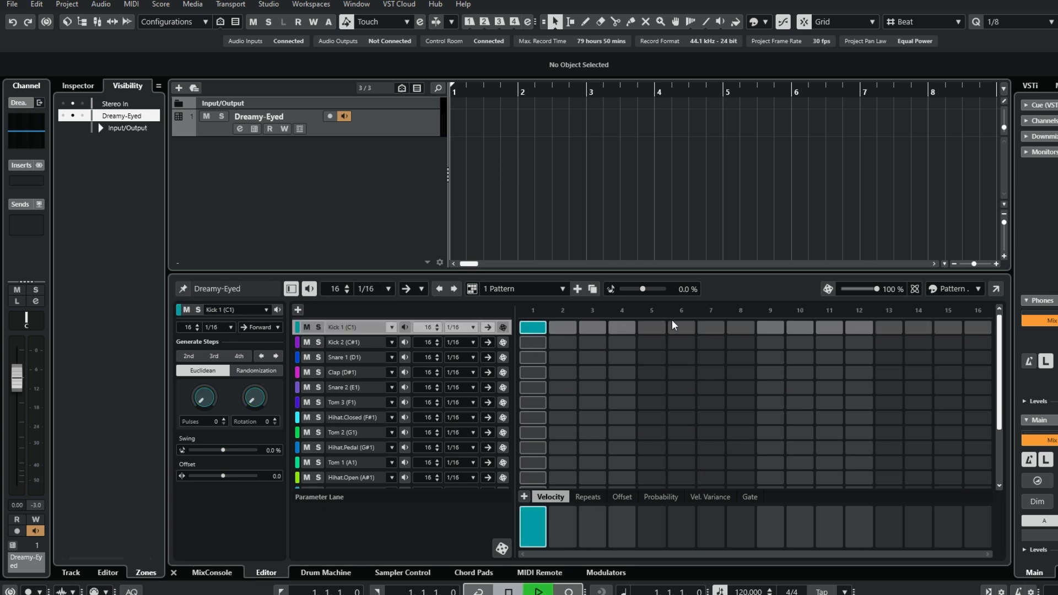
key(space)
click(650, 326)
click(774, 327)
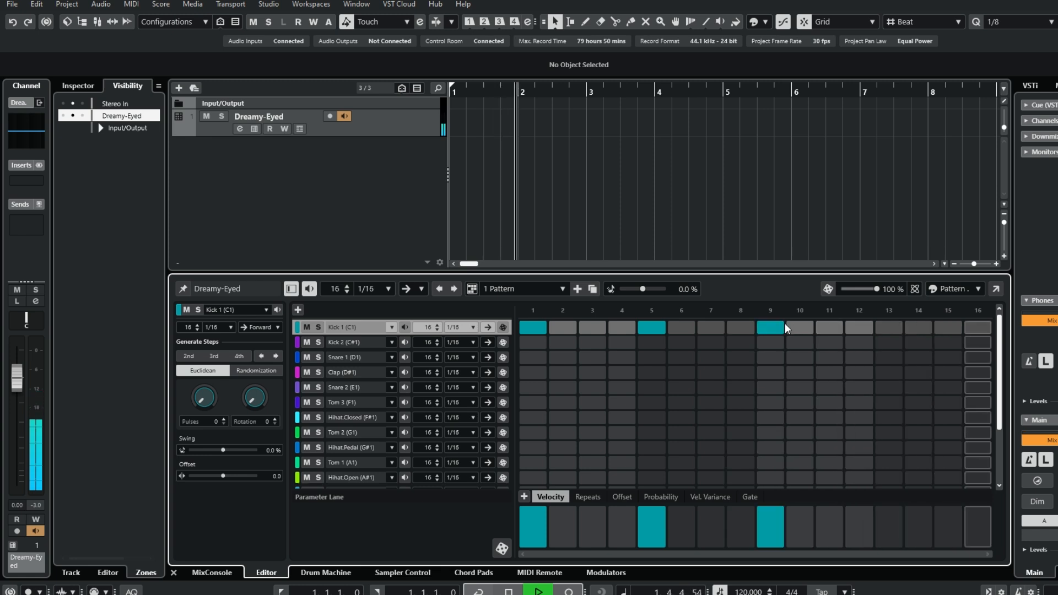
click(893, 329)
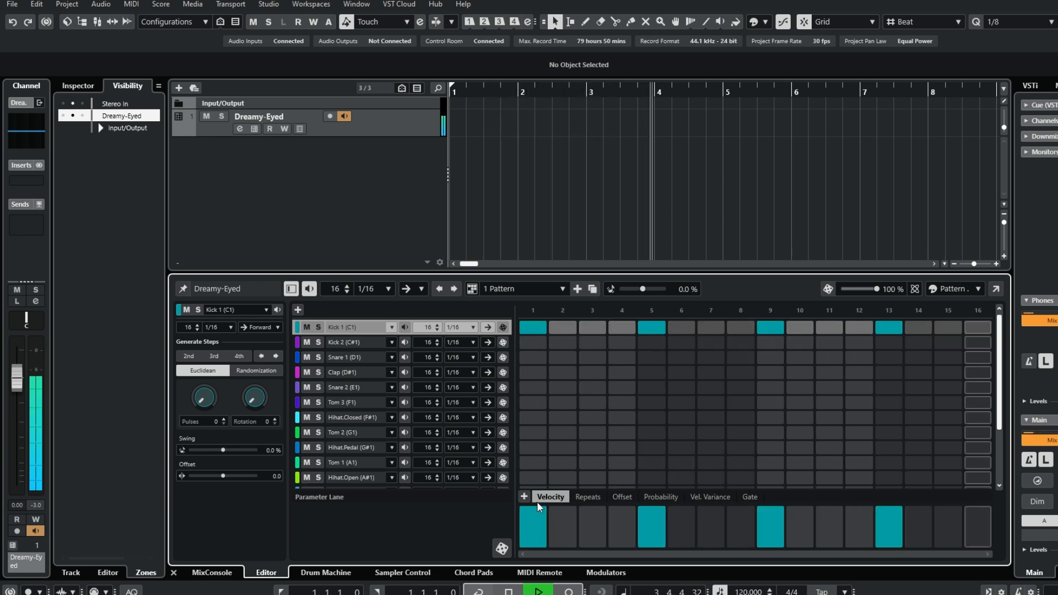
Step: Lower the velocities of the Kick 1 hits on steps 1, 5, 9 and 13 to differing levels, with step 5 at 91
click(533, 521)
click(653, 518)
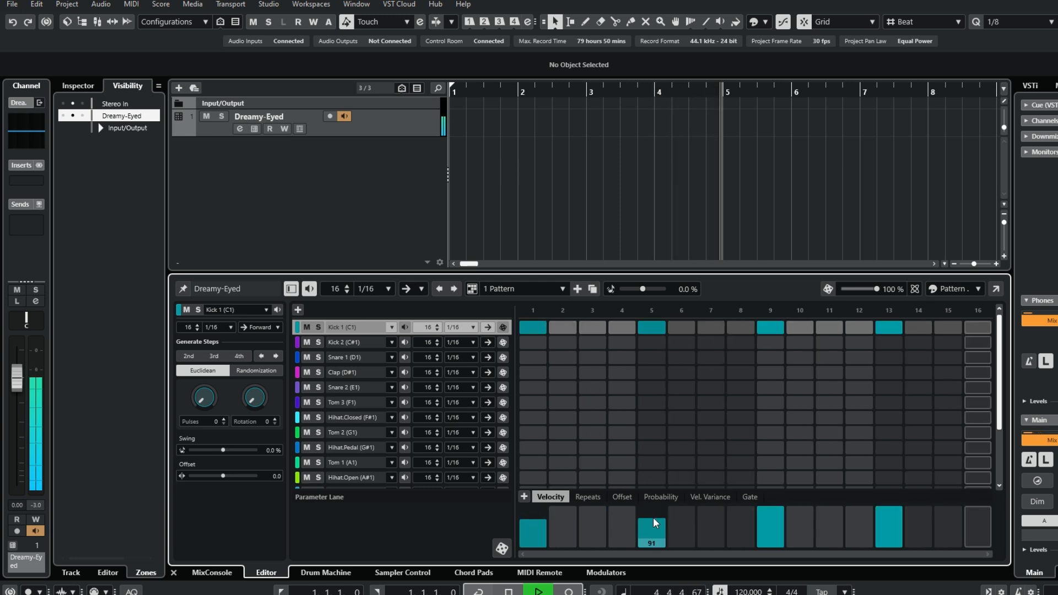
click(768, 515)
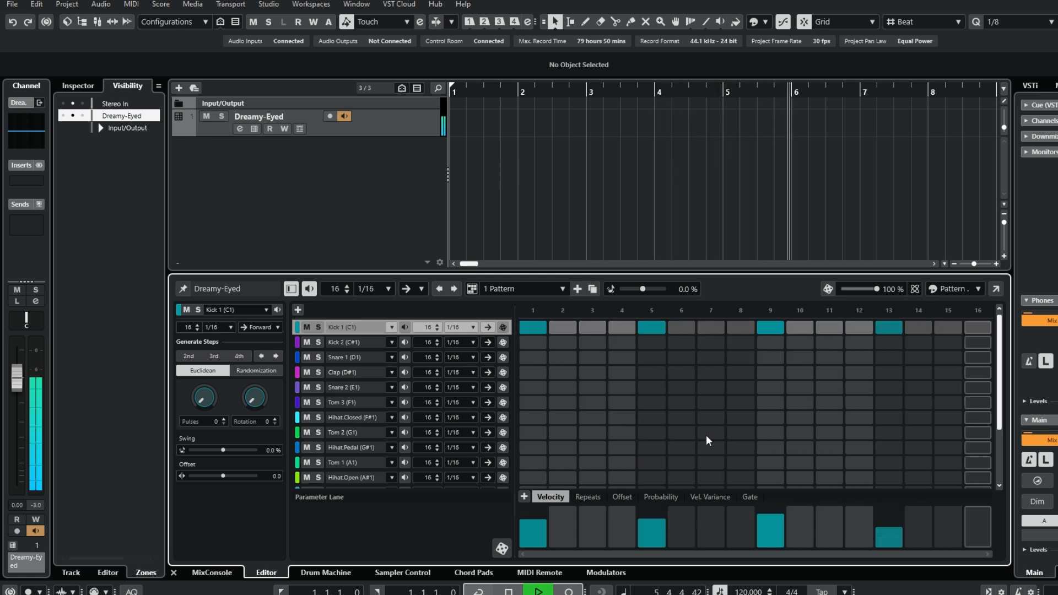
Step: Add Kick 2 hits on steps 5 and 13, leaving step 9 empty
click(643, 342)
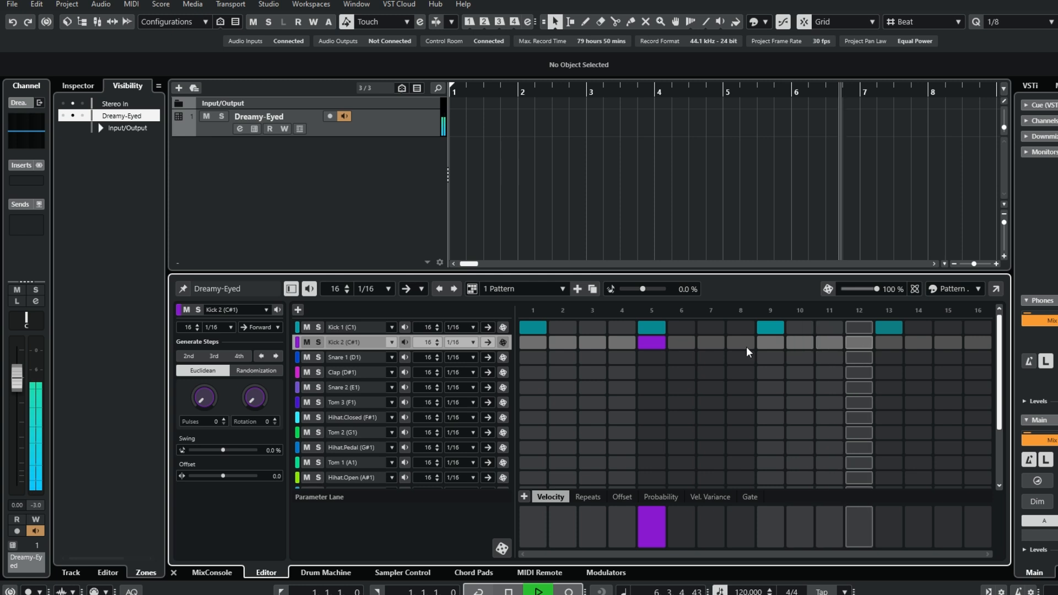
click(778, 346)
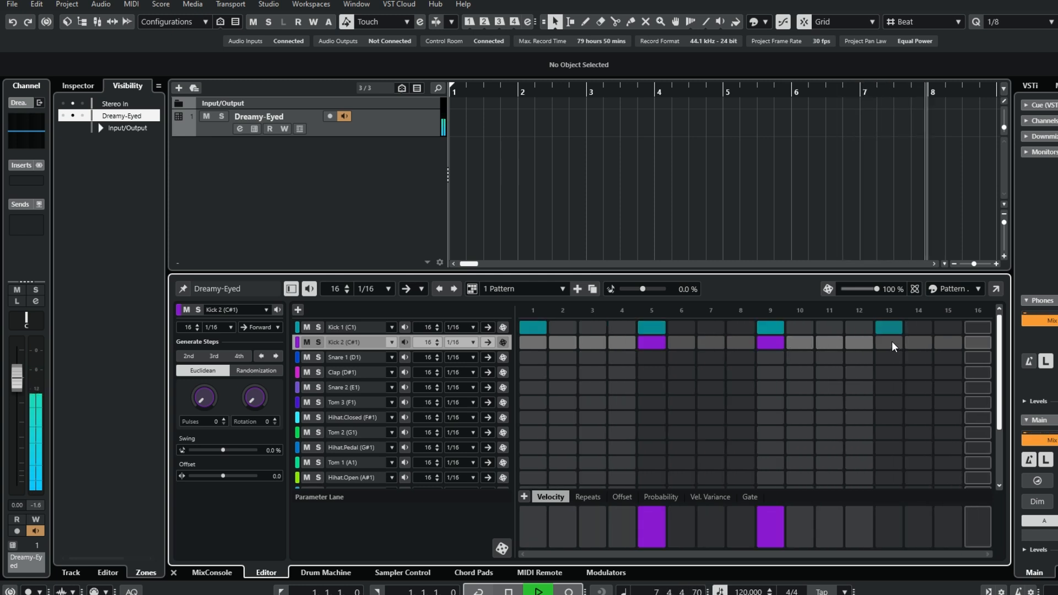
click(769, 342)
click(882, 343)
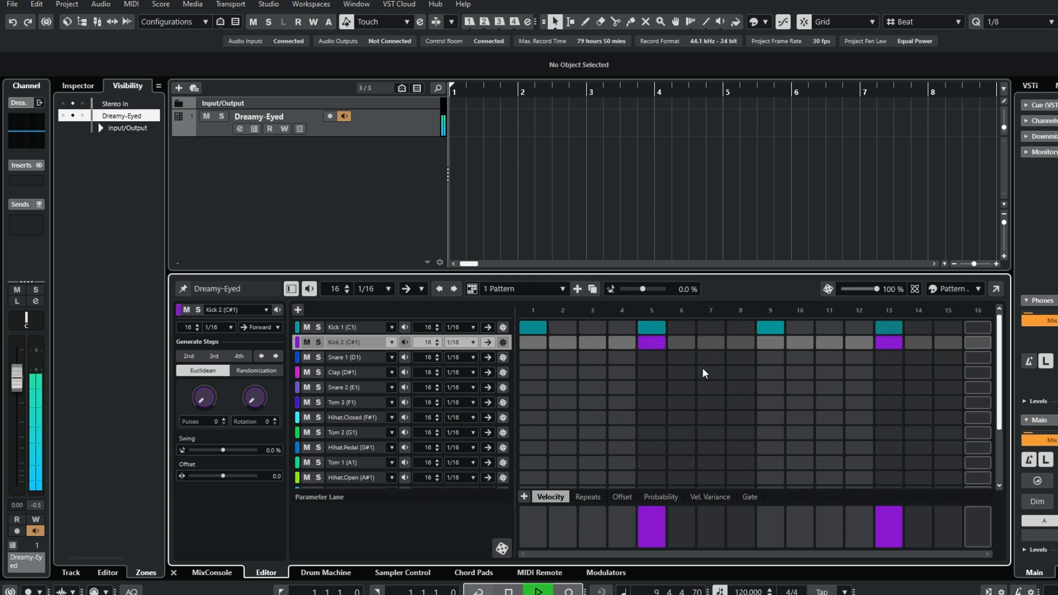
Step: Reduce the velocities of the Kick 2 hits on steps 5 and 13 to well below half
drag(667, 524, 660, 532)
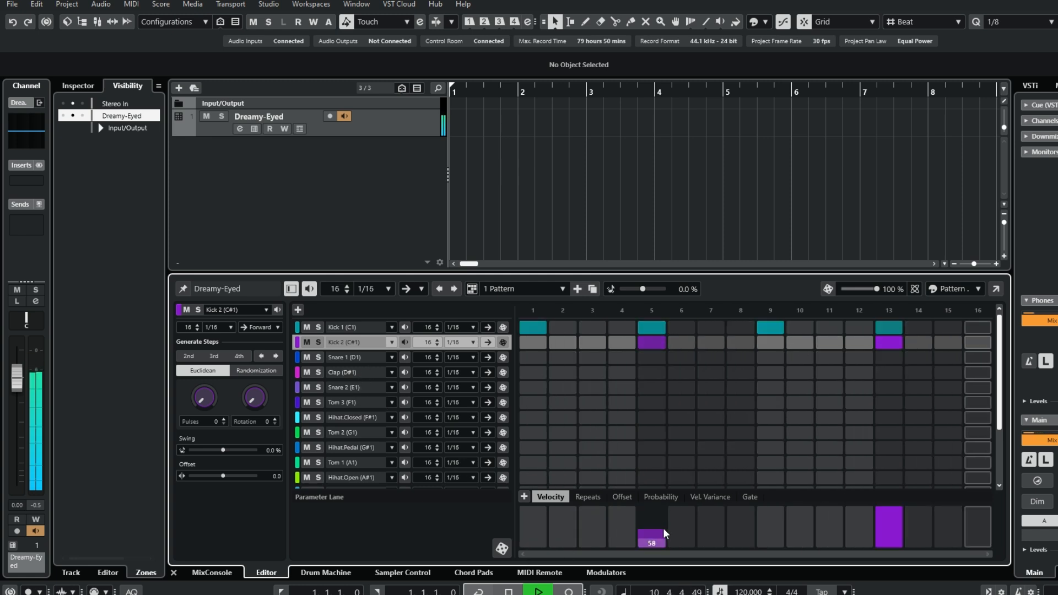
drag(882, 524, 888, 537)
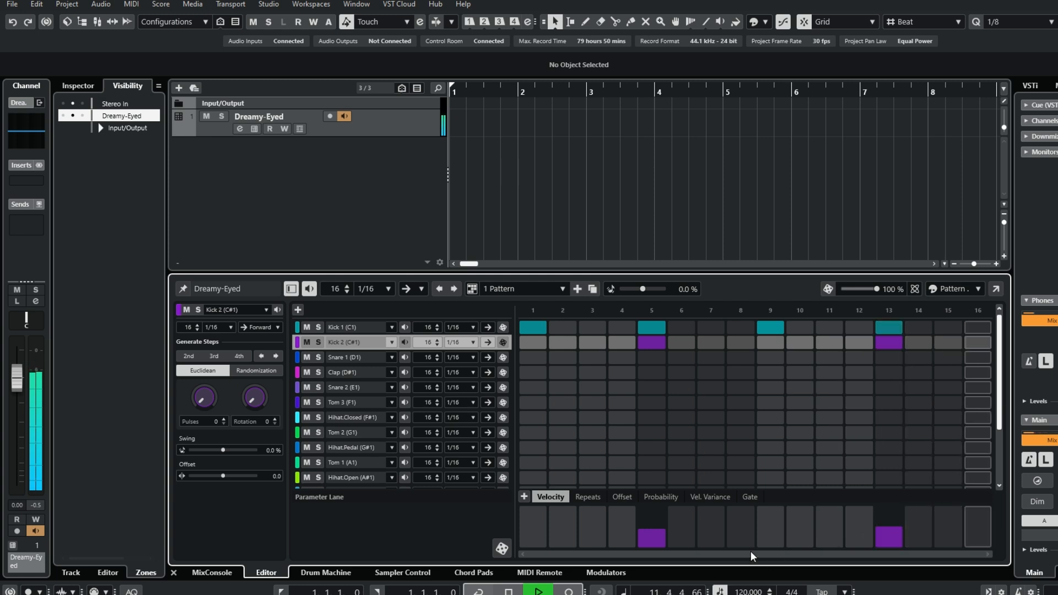
drag(659, 532, 659, 536)
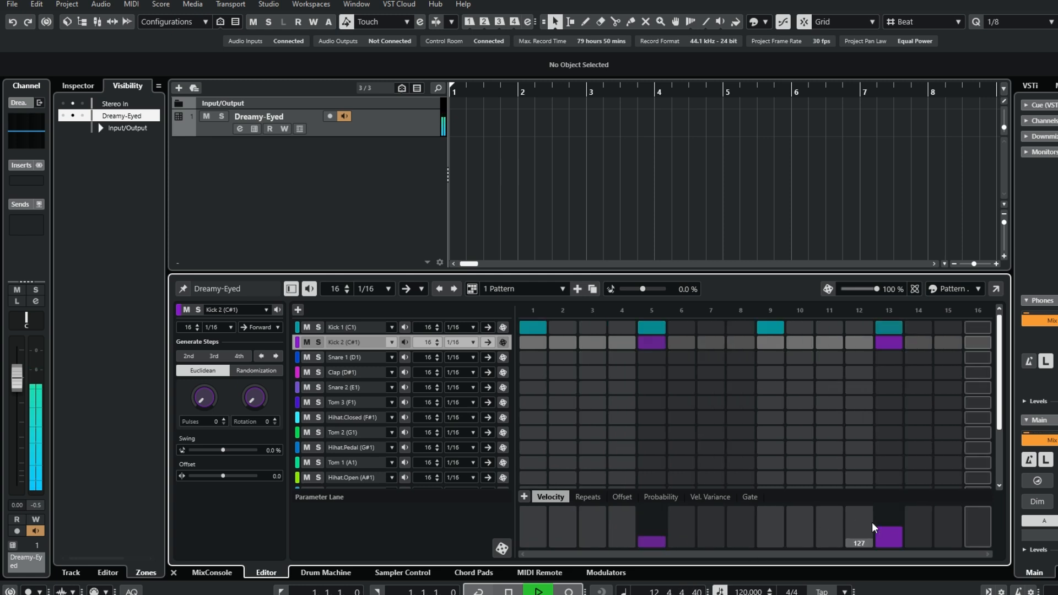
drag(887, 526, 888, 531)
Step: Add Snare 1 hits on steps 5 and 13 and lower their velocities to about 58 and 62
click(660, 361)
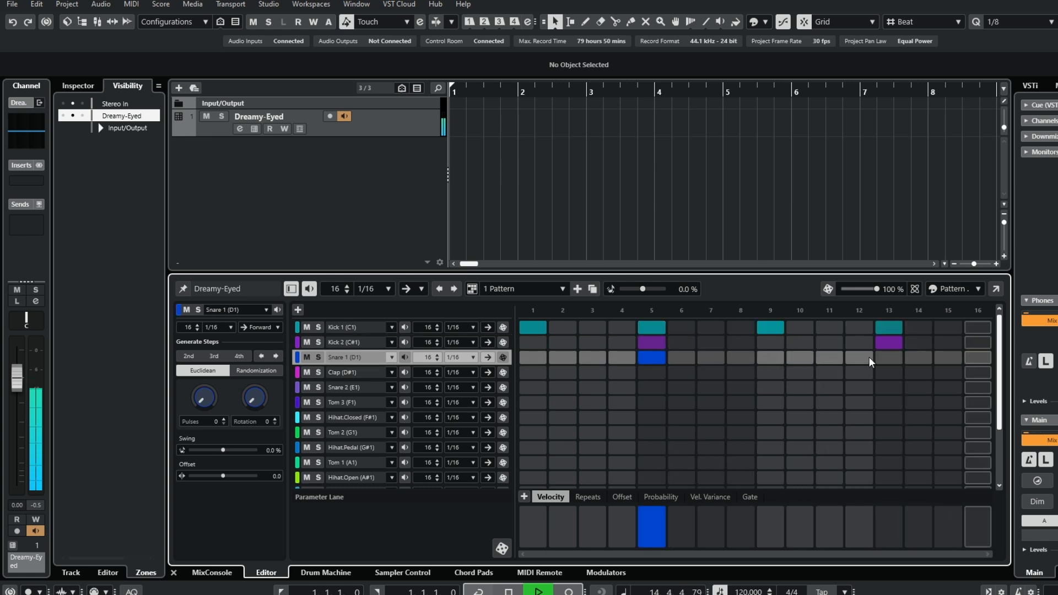
click(887, 357)
click(658, 529)
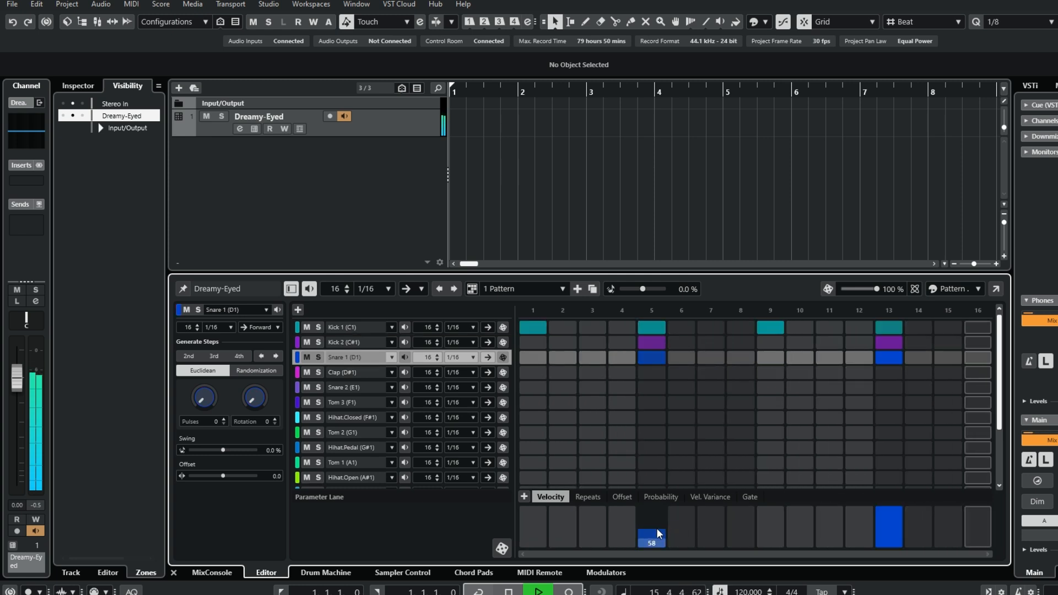
click(888, 525)
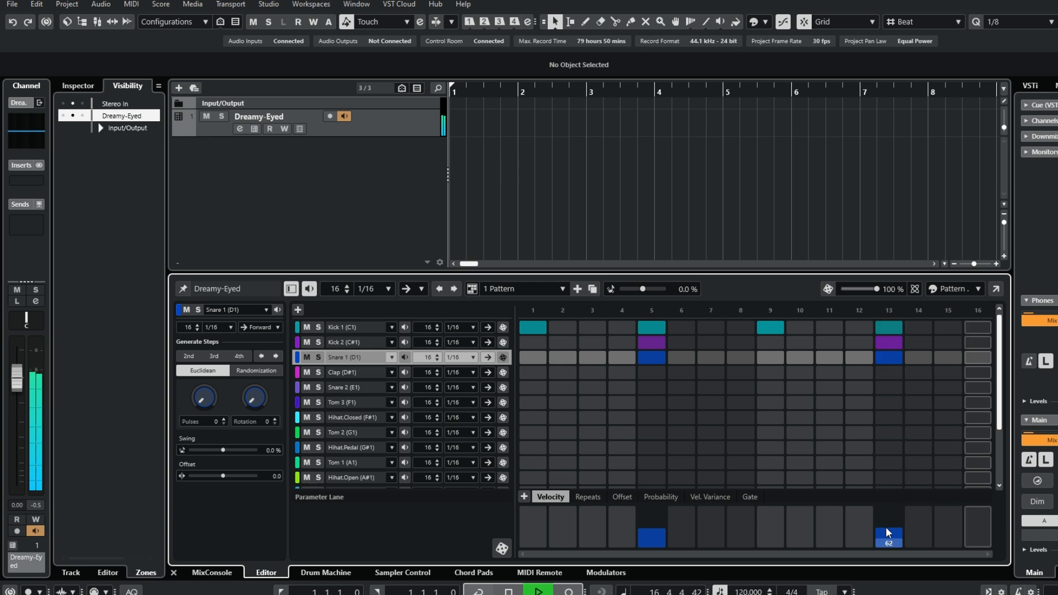
Step: Add Clap hits on steps 5 and 13 and reduce their velocities, with step 13 at 54 and step 5 at a similar level
click(650, 372)
click(889, 372)
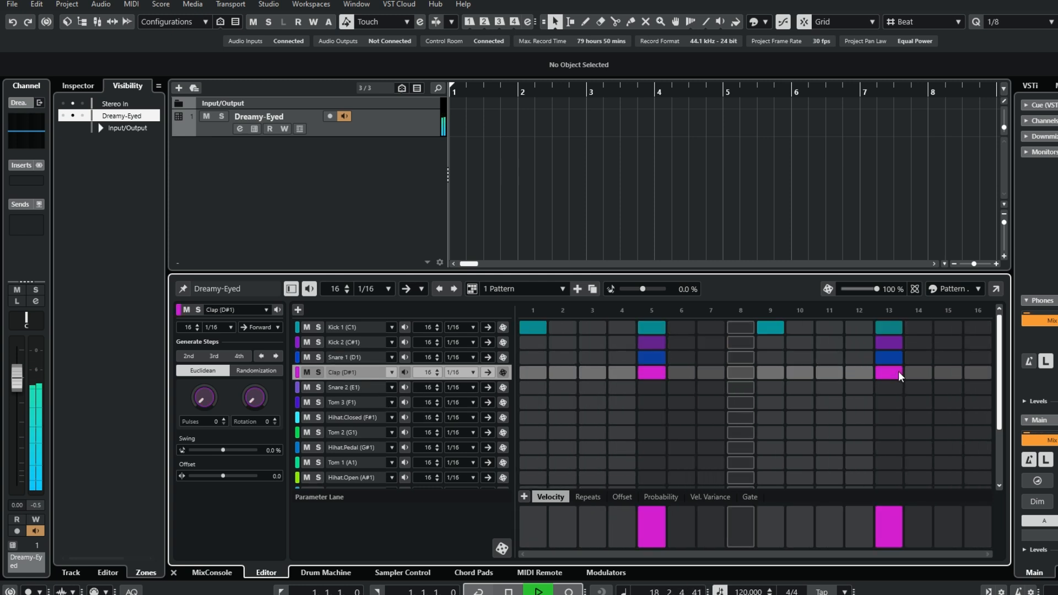
click(651, 526)
click(889, 511)
click(889, 531)
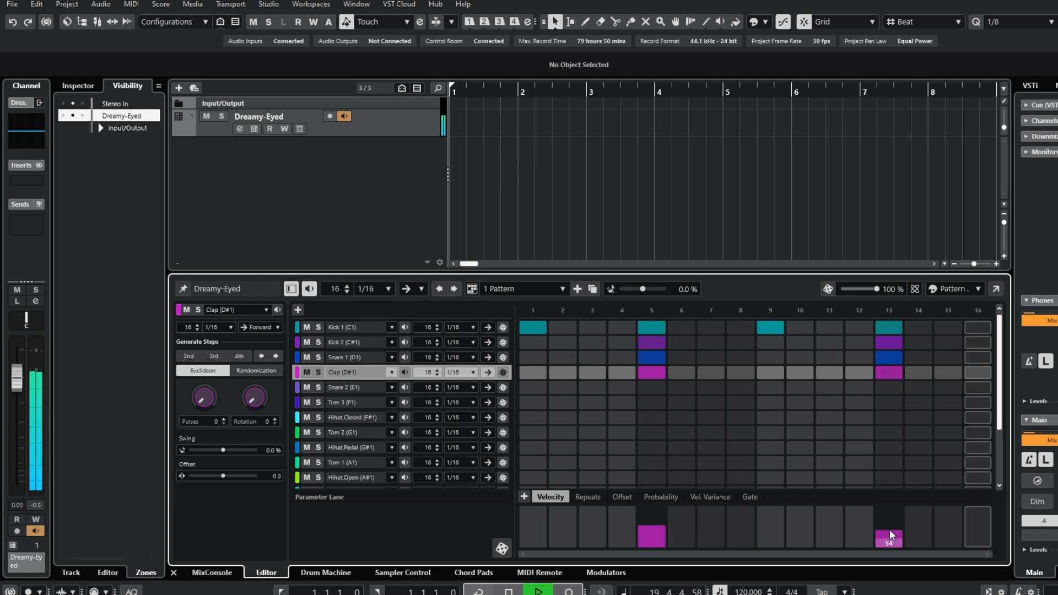
click(652, 533)
click(652, 532)
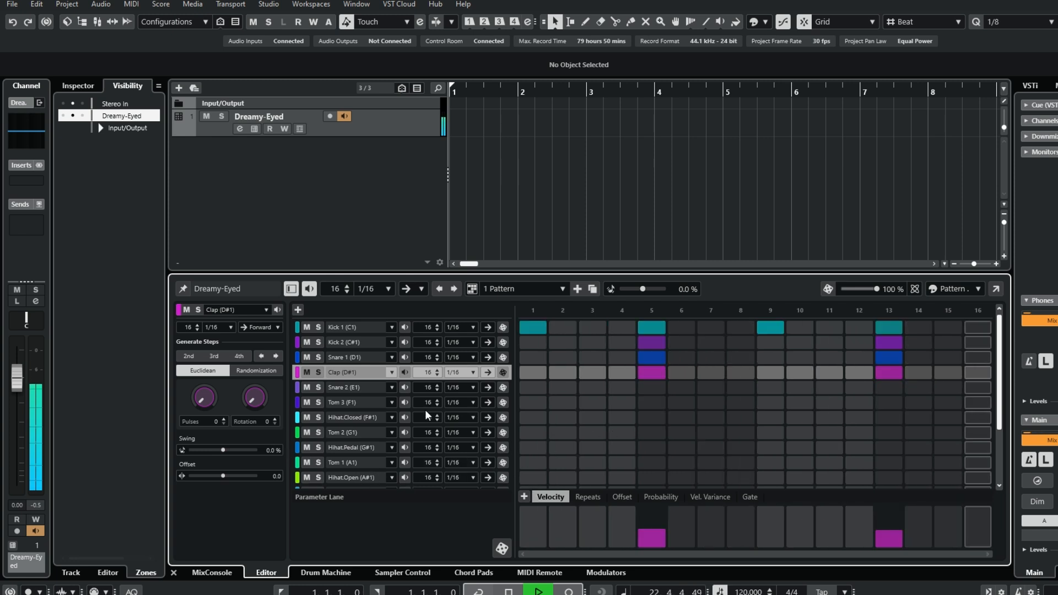
Step: Add Hihat.Closed hits on steps 1, 3, 5, 14, 15 and 16, leaving step 7 empty
click(533, 417)
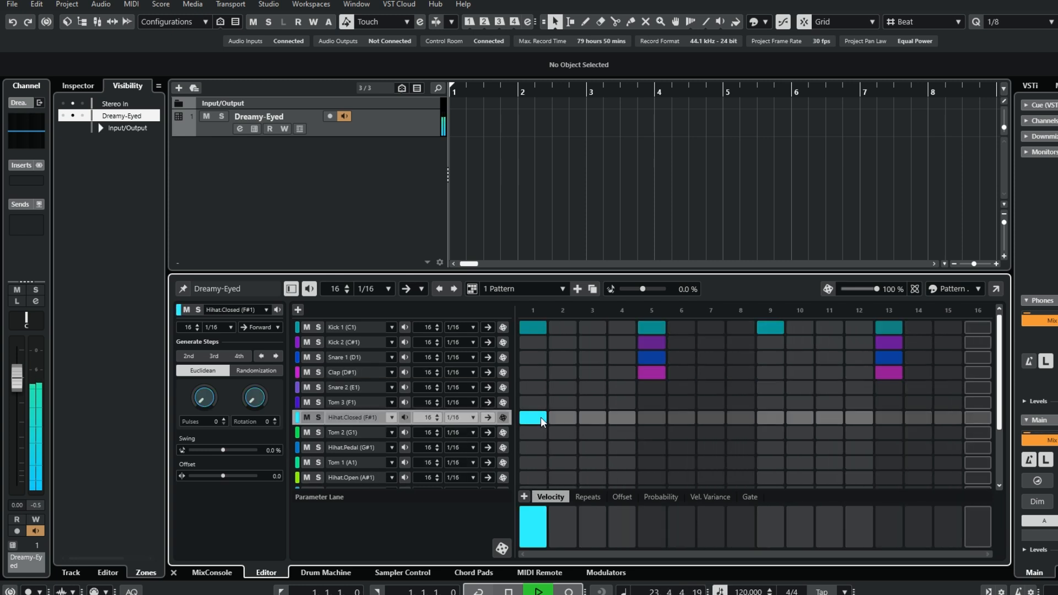
click(593, 418)
click(652, 418)
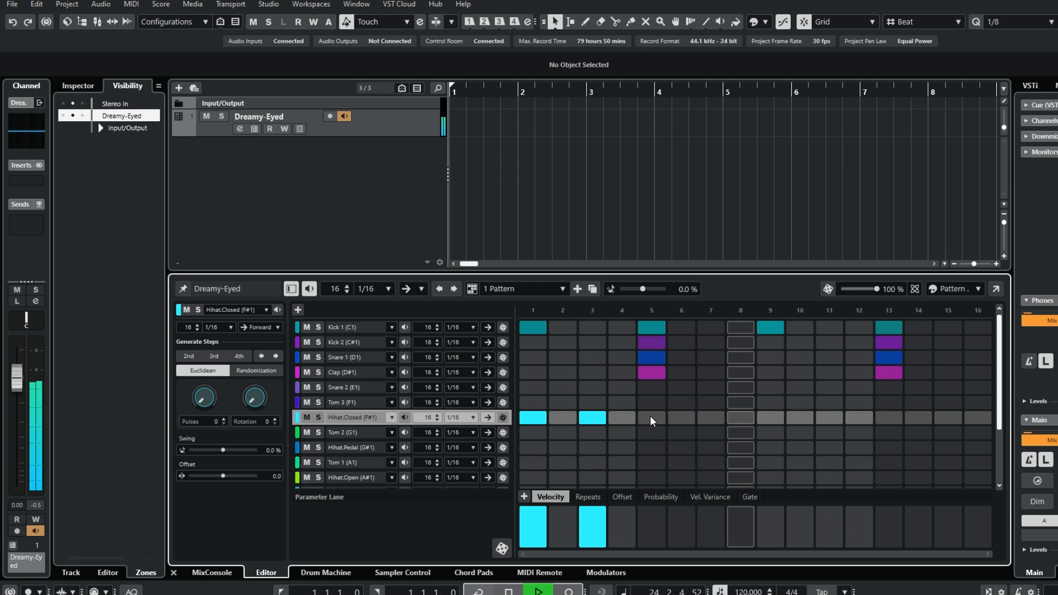
click(717, 420)
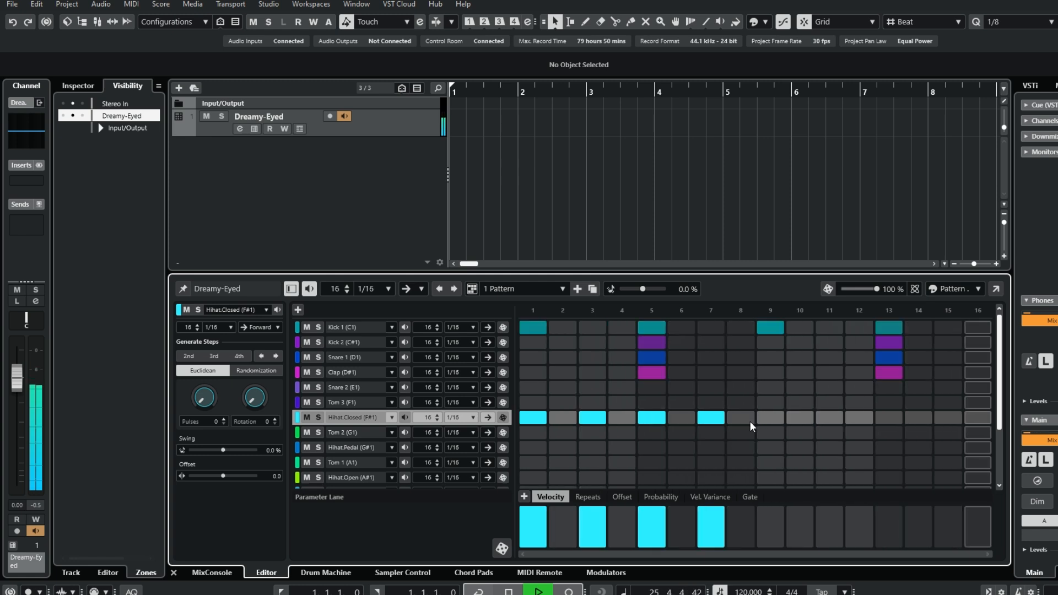
click(722, 422)
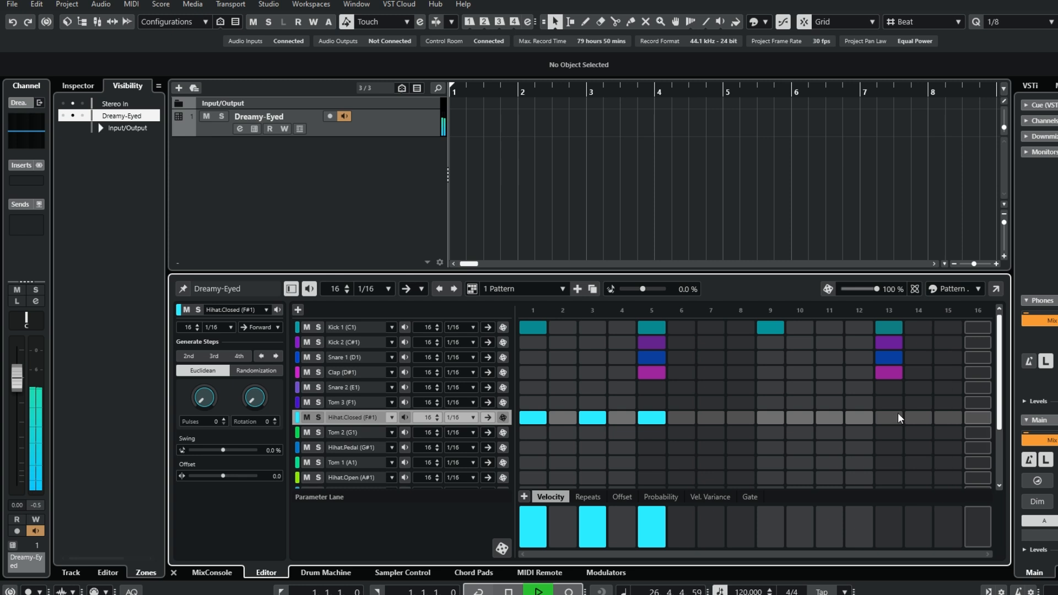
click(919, 417)
click(943, 420)
click(978, 418)
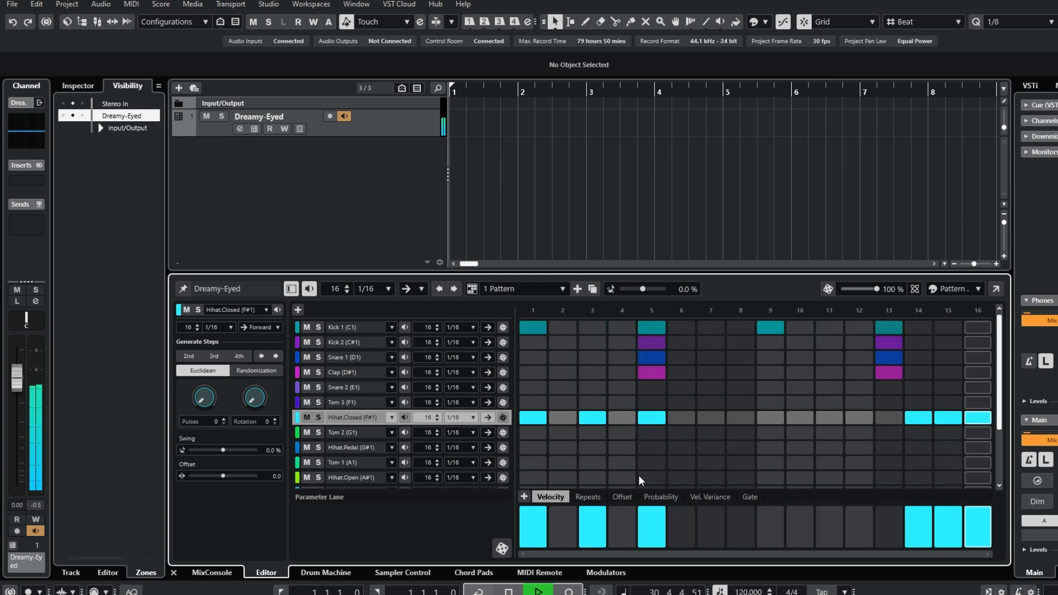
Step: Add Sticks hits on steps 1, 3 and 5 and lower their velocities to varied levels, with step 1 at about 64
scroll(651, 485, down, 2)
scroll(634, 478, down, 2)
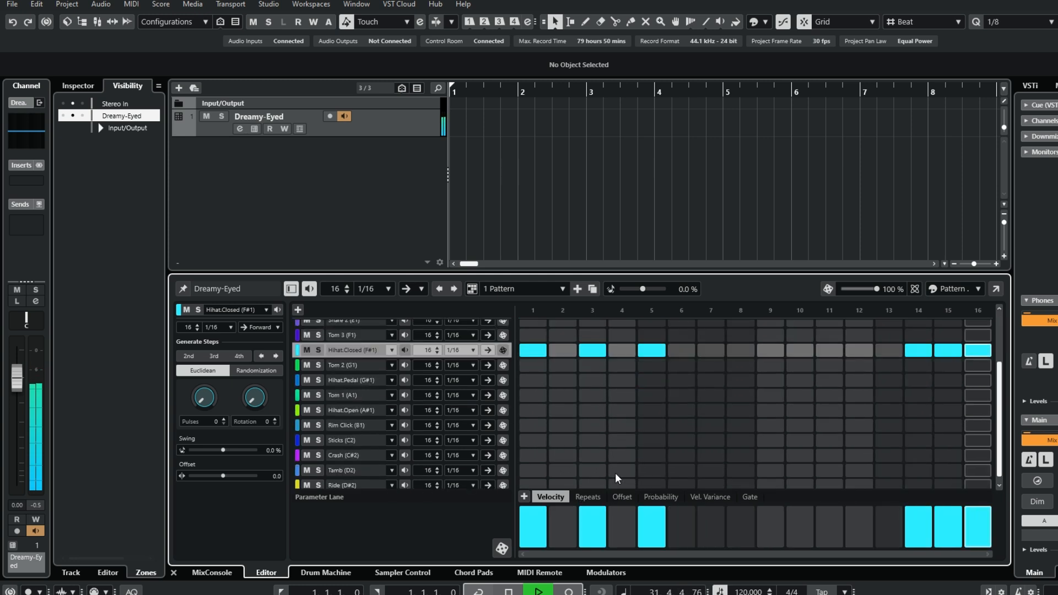
click(537, 444)
click(570, 441)
click(571, 441)
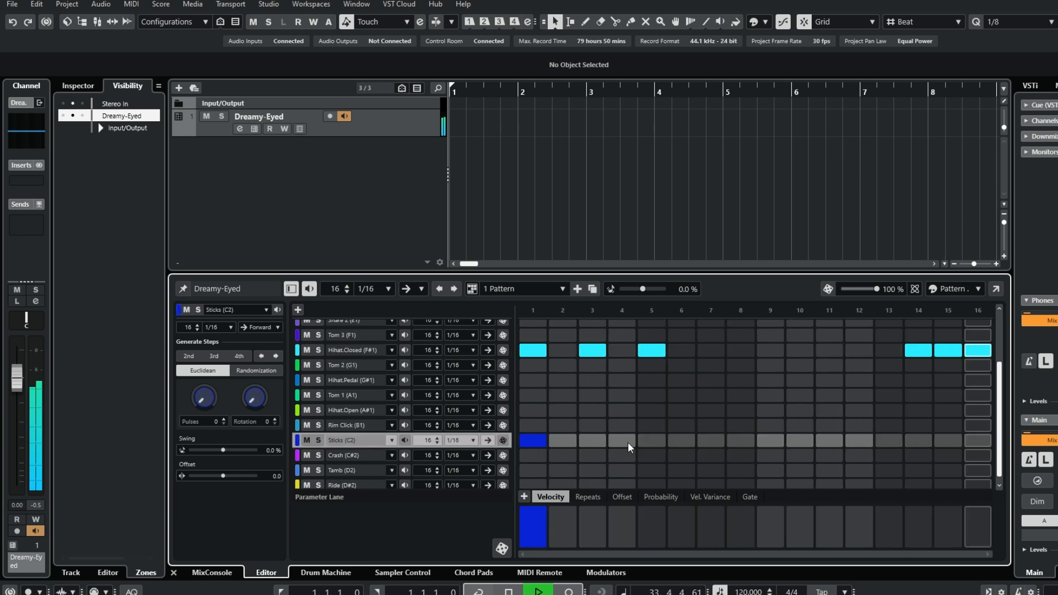
click(594, 444)
click(659, 439)
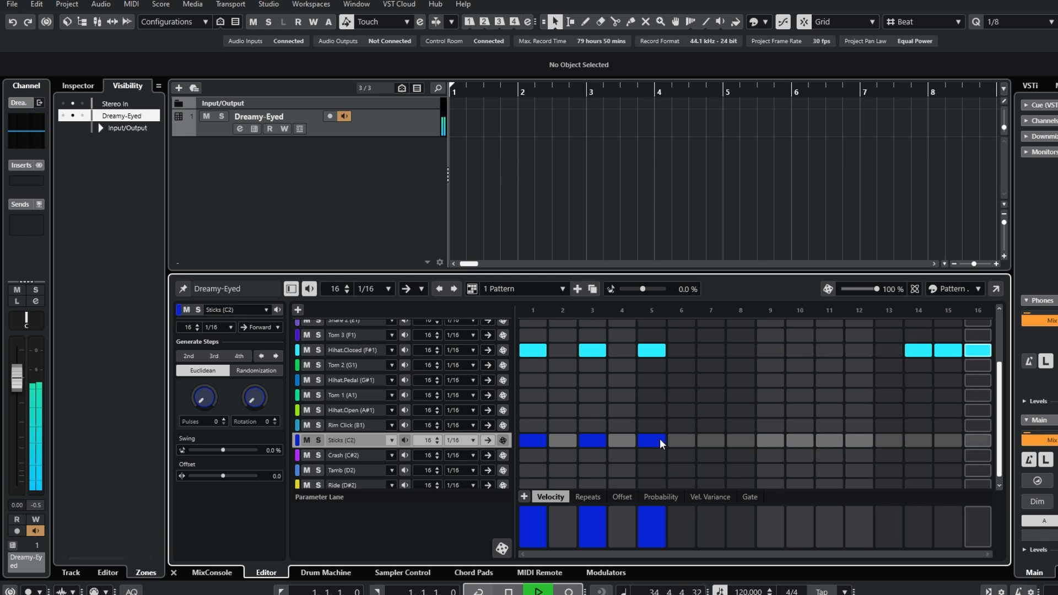
click(532, 527)
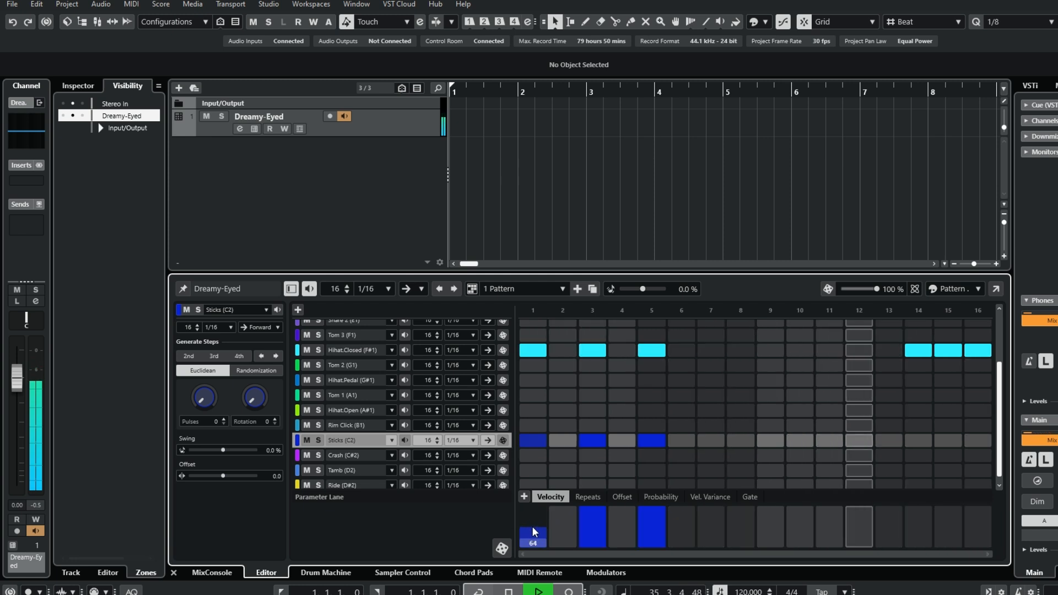
click(600, 528)
click(655, 522)
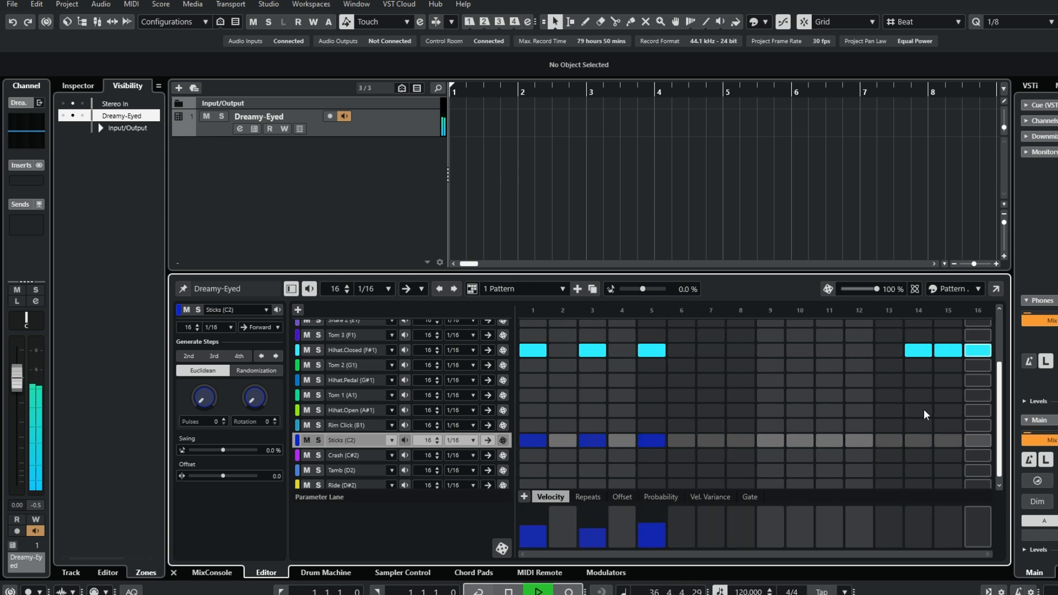
Step: Add Sticks hits on steps 14, 15 and 16 with velocities that rise from step to step
click(923, 436)
click(949, 438)
click(985, 441)
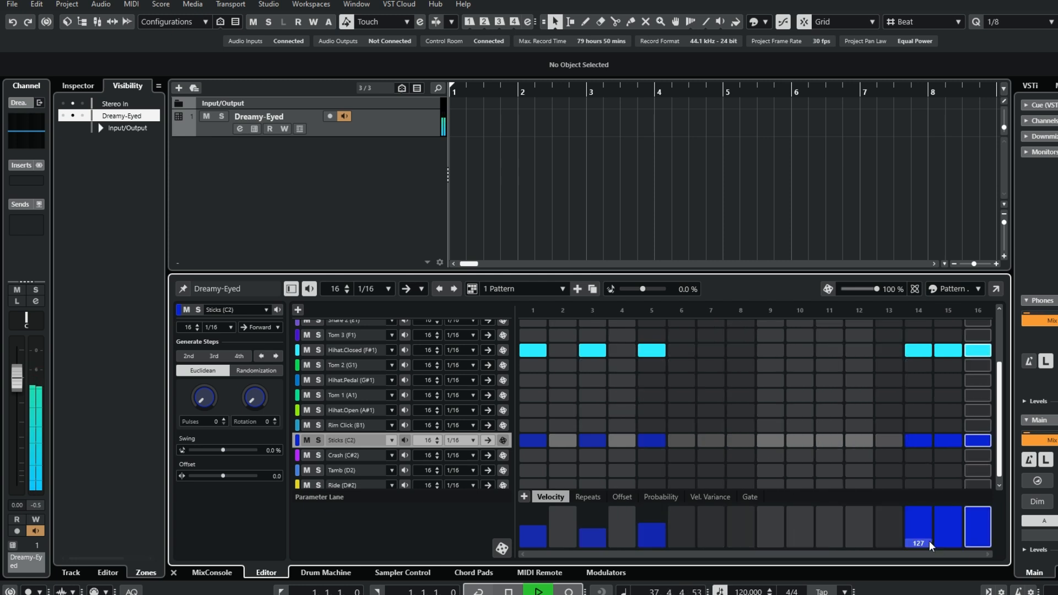
click(924, 529)
click(948, 518)
click(977, 513)
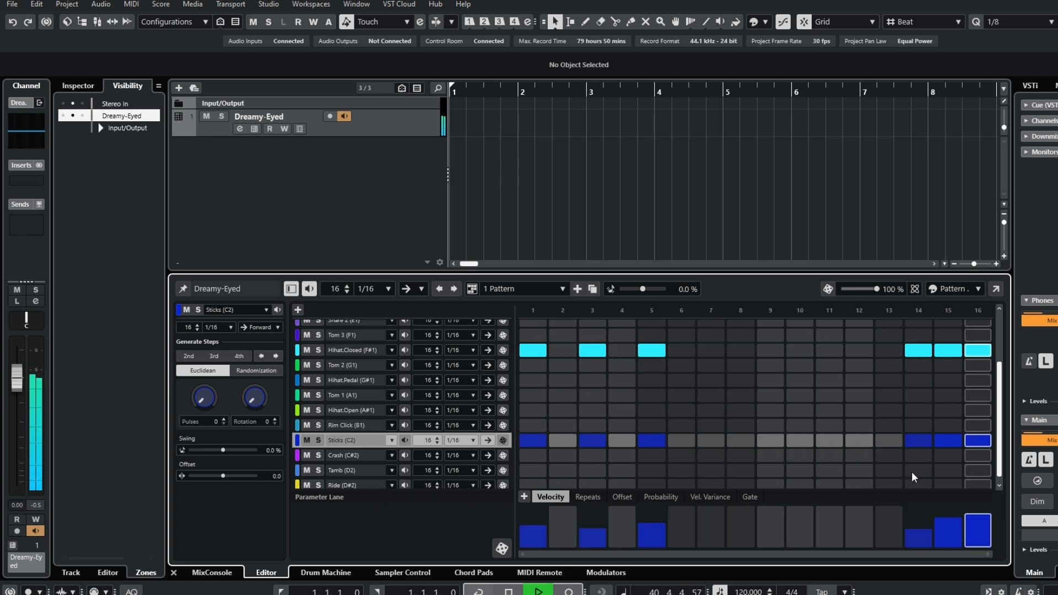
Step: Add a Ride hit on step 14 and reduce its velocity to a very low level
click(922, 485)
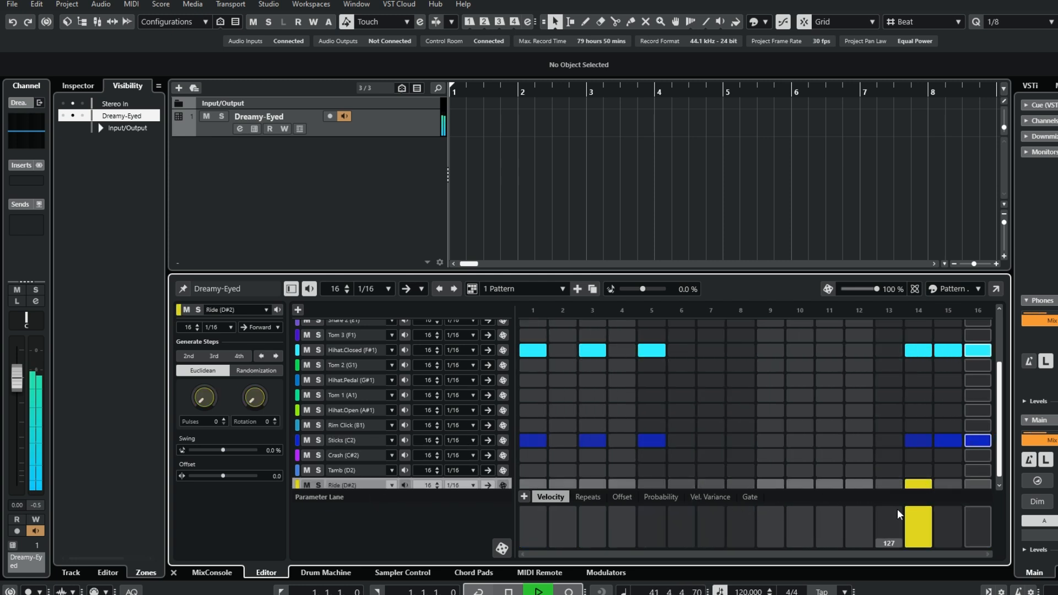
drag(917, 510, 910, 542)
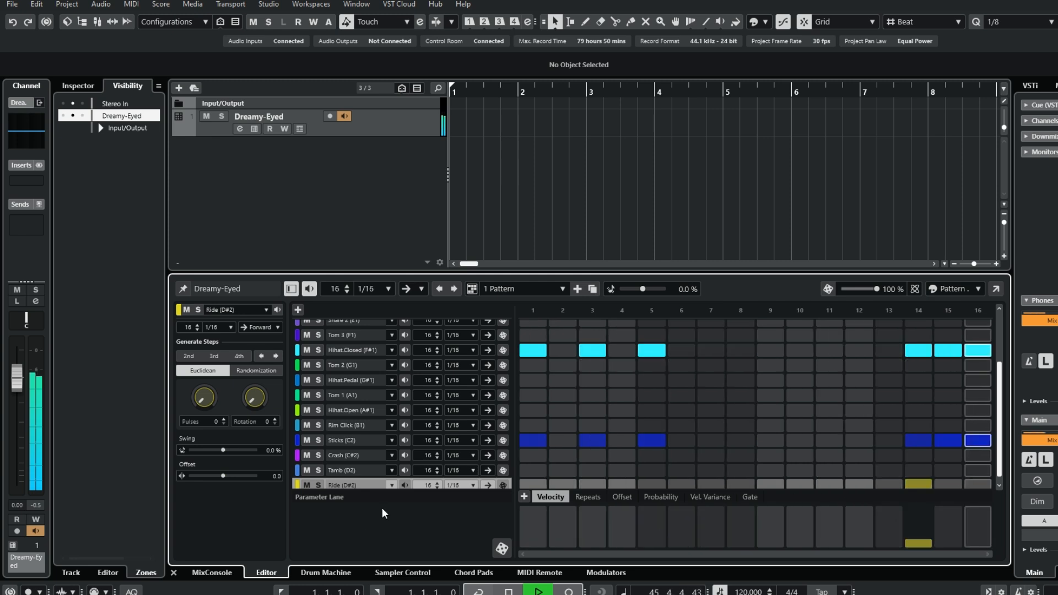
scroll(403, 473, up, 2)
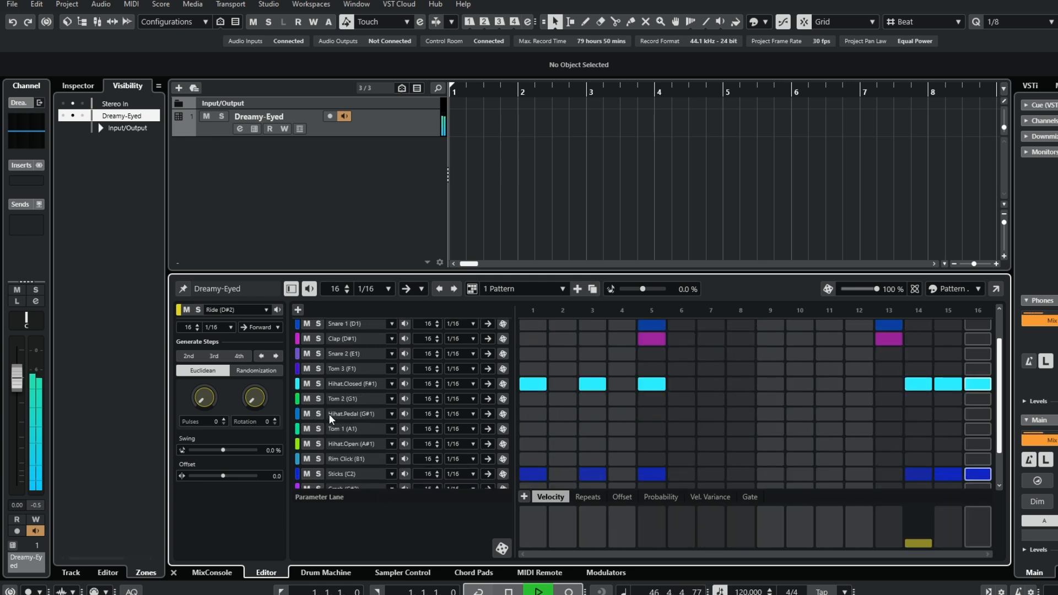
scroll(403, 473, up, 1)
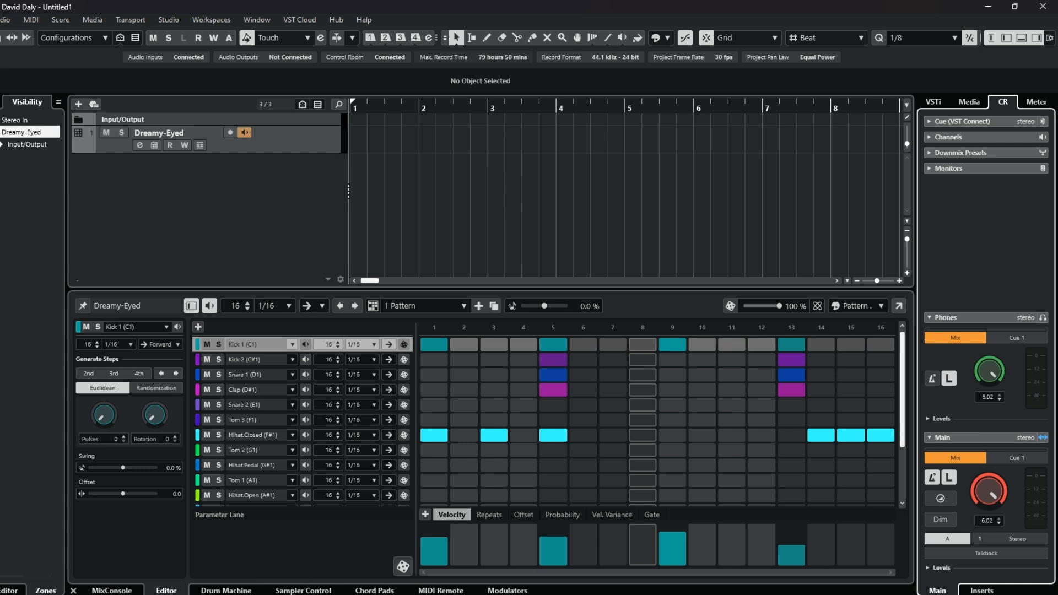
Step: Show the Drum Machine's pads and search the media library for "kicks"
click(231, 591)
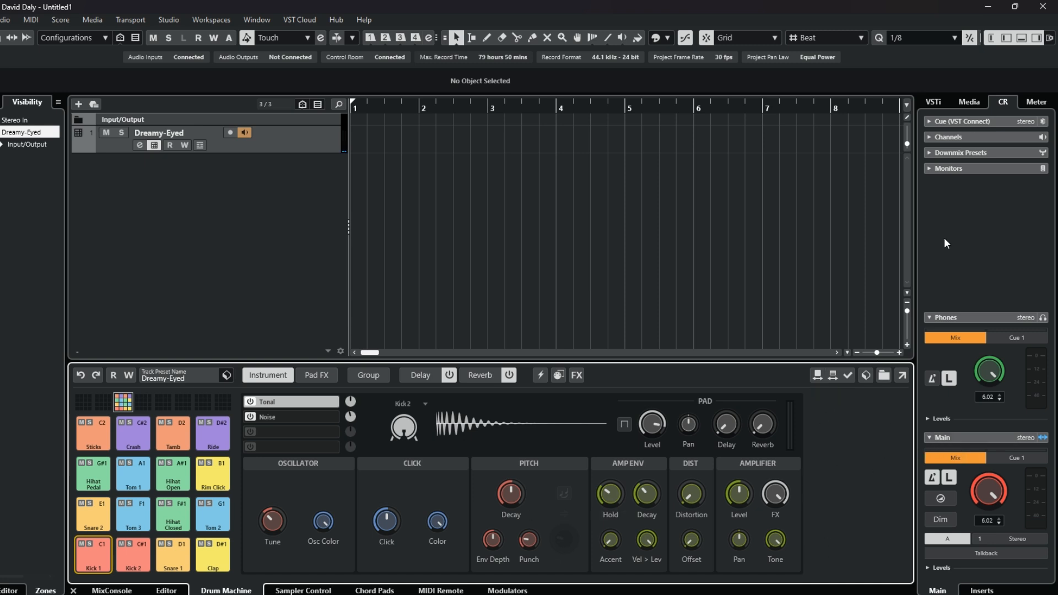
click(981, 101)
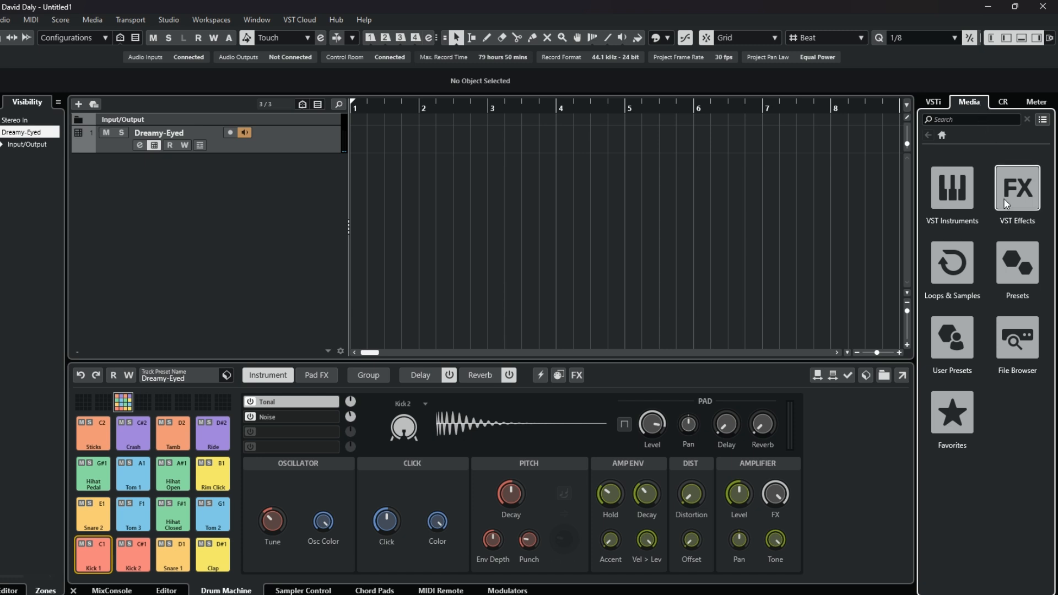
click(976, 118)
text(kic)
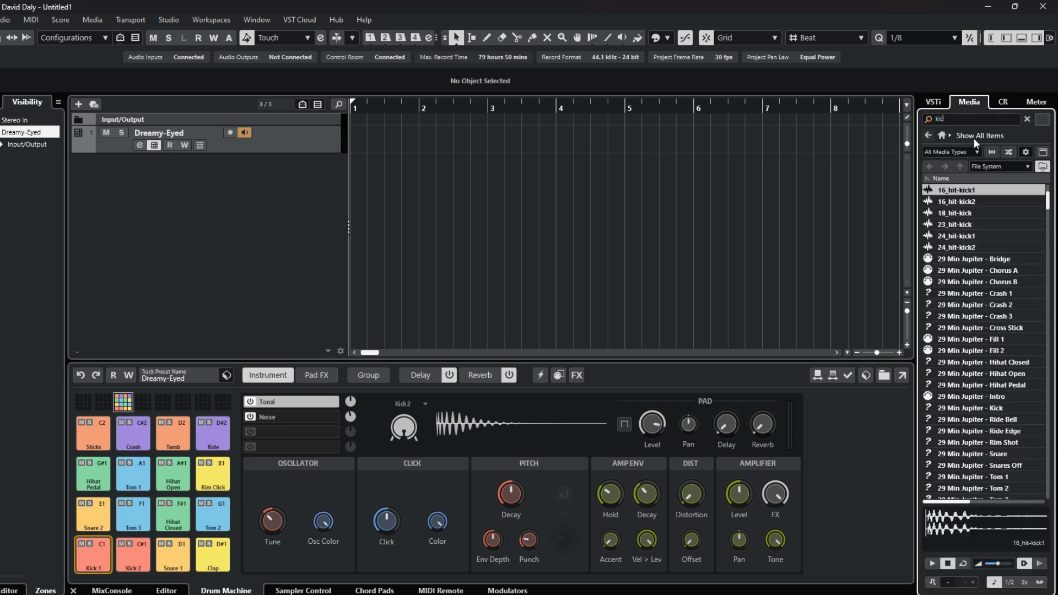
text(ks)
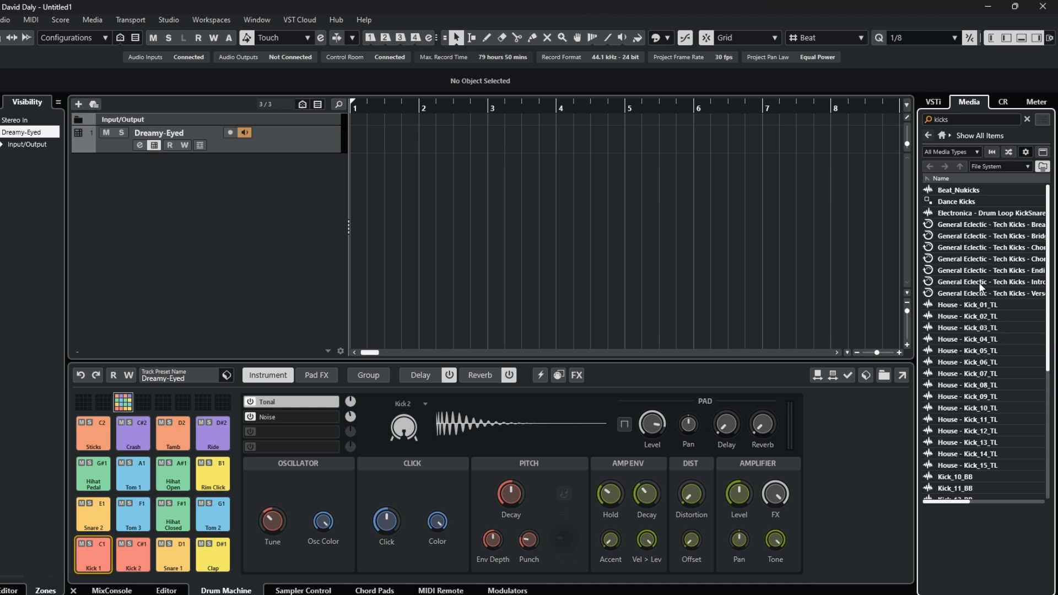
Step: Select the House - Kick_06_TL sample and activate hot swapping for the Kick 1 pad
click(929, 377)
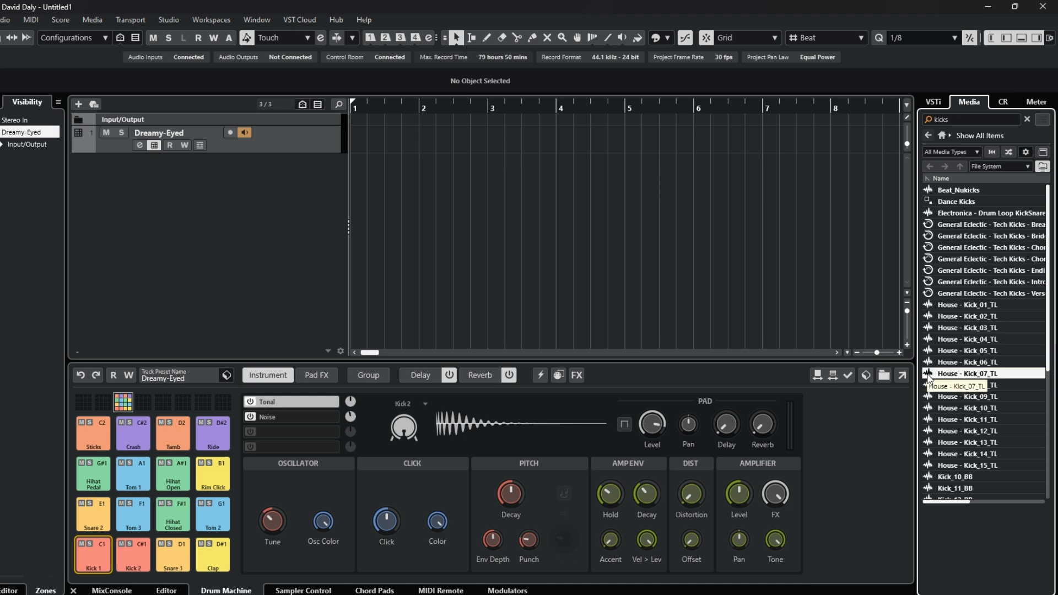
click(930, 361)
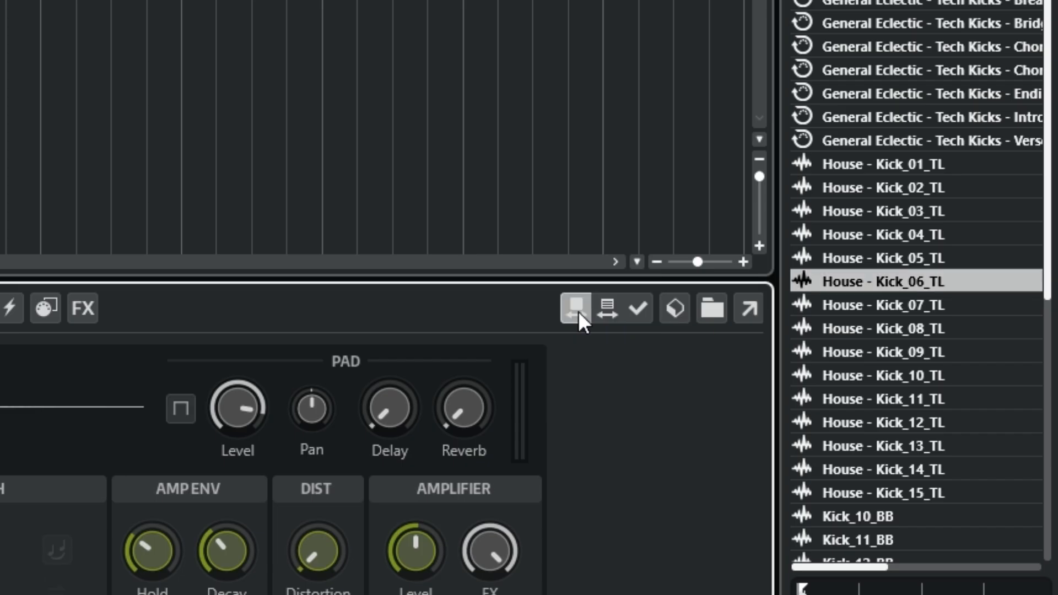
click(819, 377)
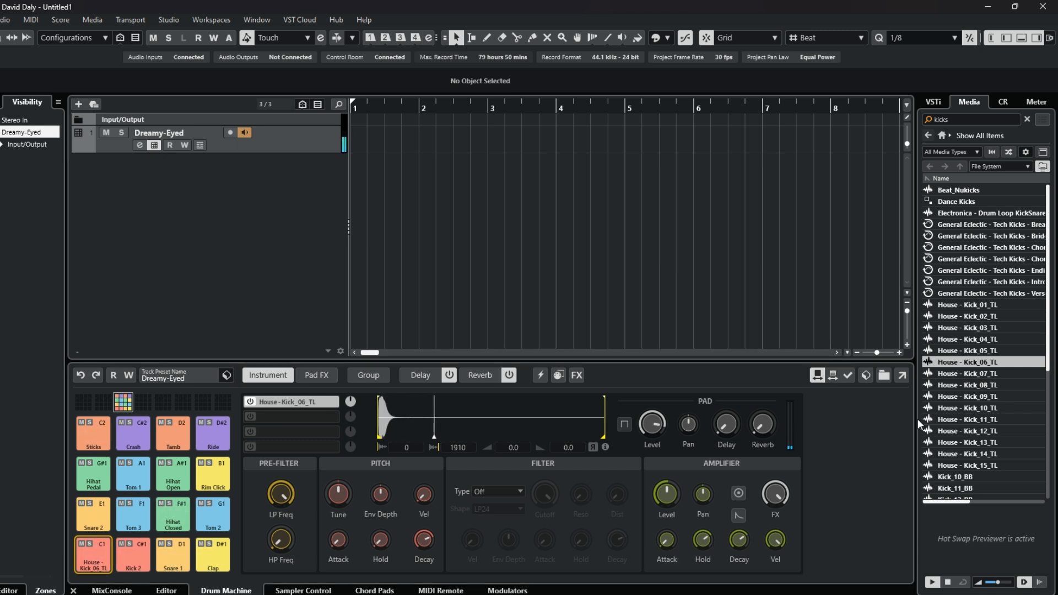
Step: Audition other kicks on the hot-swapped Kick 1 pad, including House - Kick_11_TL, House - Kick_15_TL and Kick_14_BB
click(937, 420)
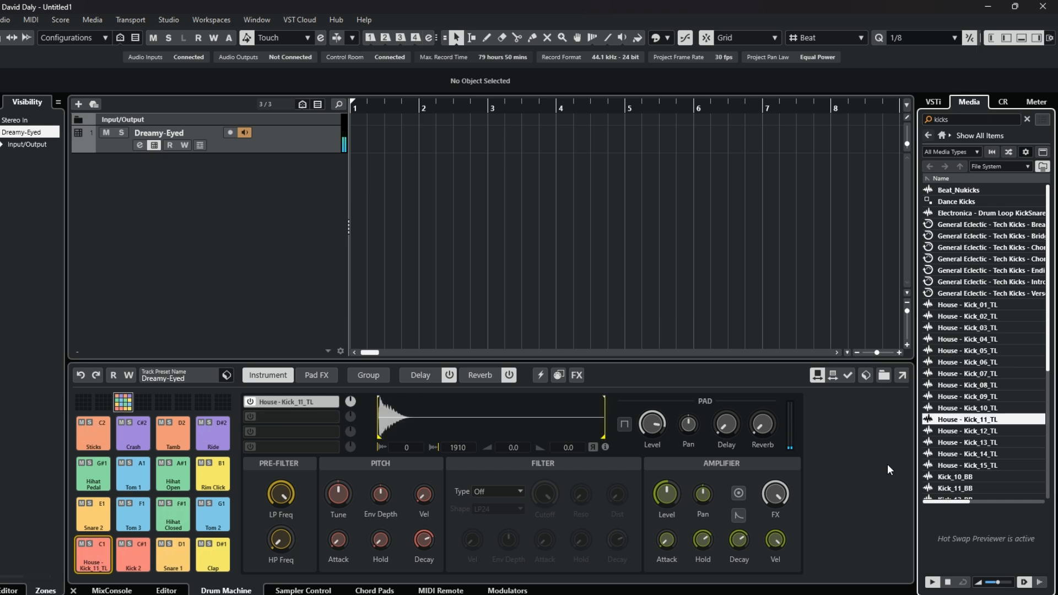
click(931, 465)
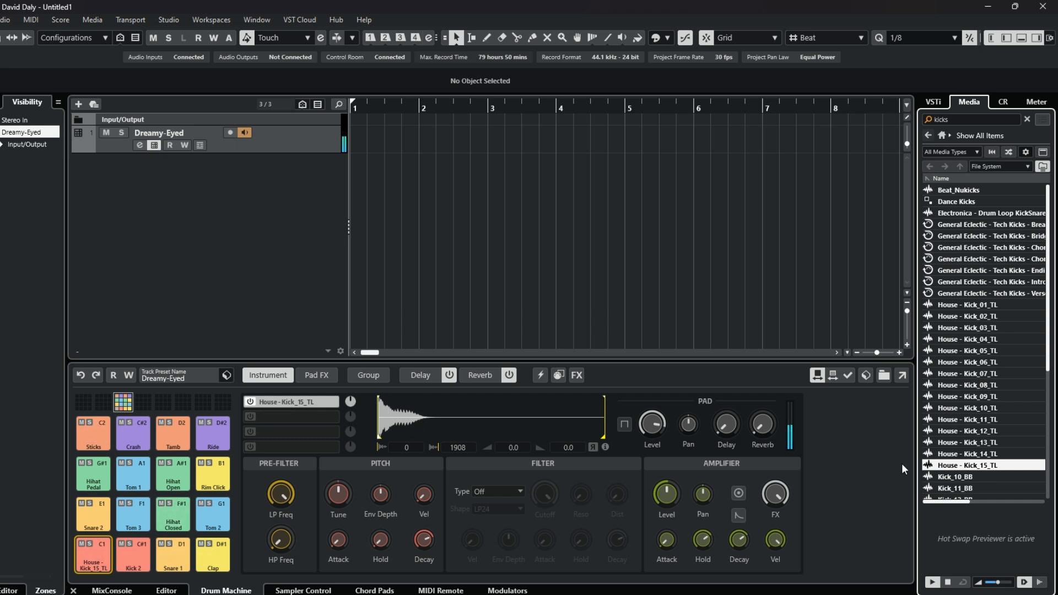
scroll(1048, 362, down, 3)
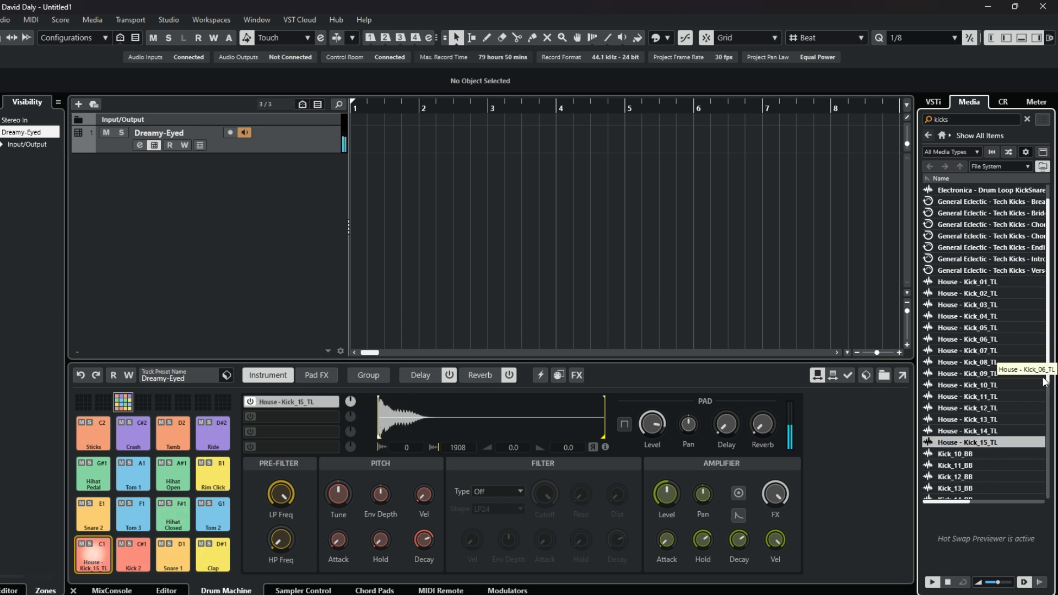
click(928, 431)
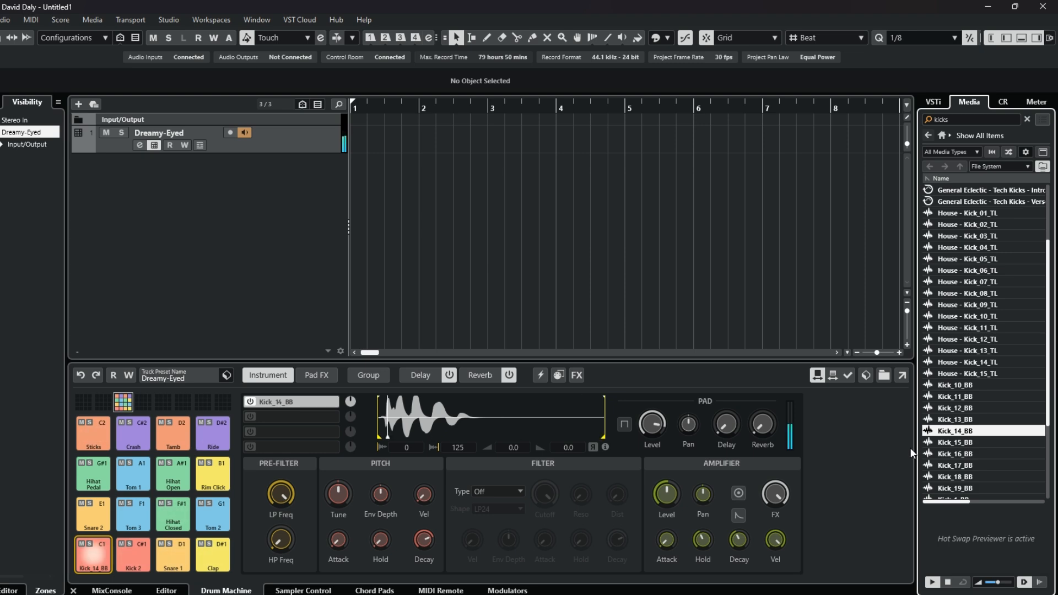
key(Down)
key(Down)
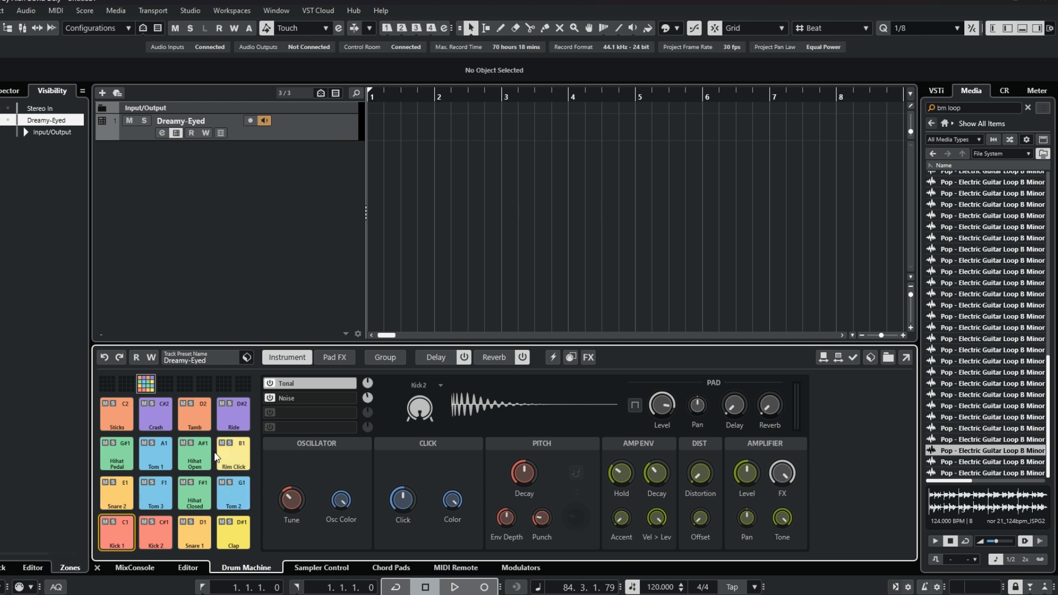
Step: Load the selected Pop - Electric Guitar Loop B Minor sample onto the Crash pad and audition it alongside the Tamb pad
click(156, 421)
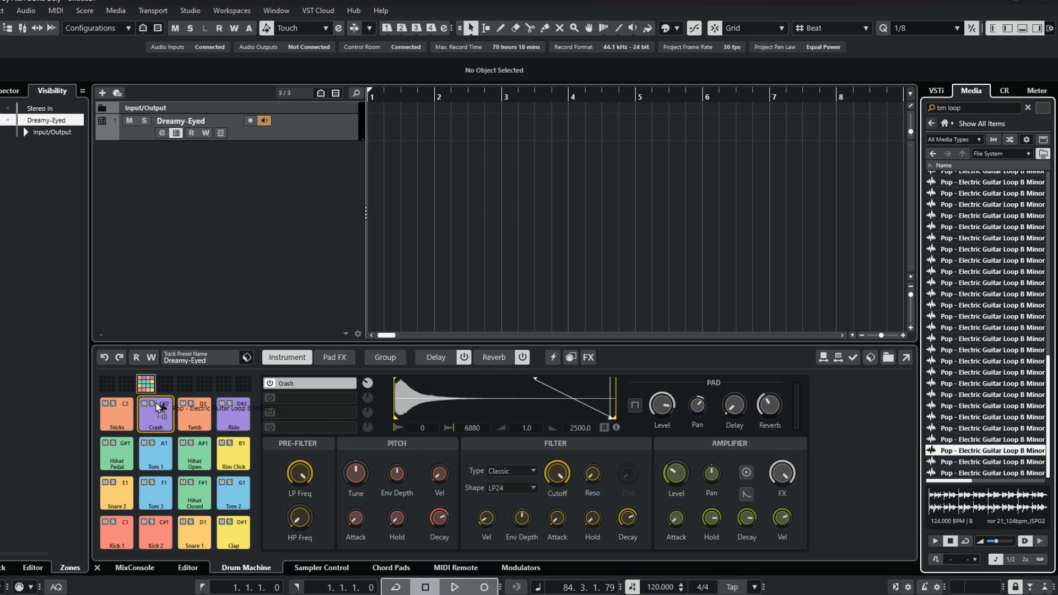
drag(146, 414, 147, 415)
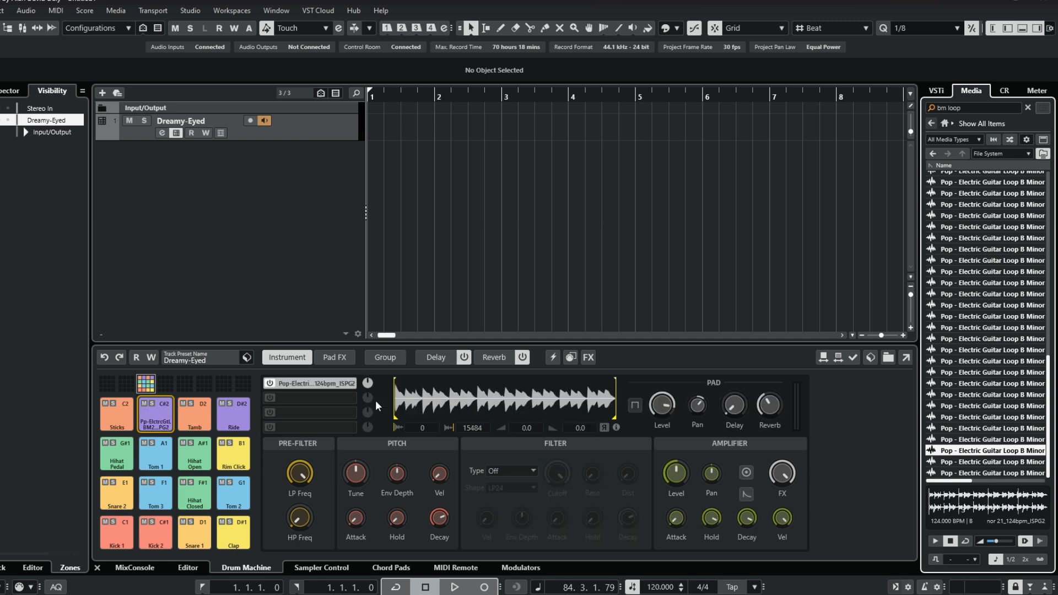
click(152, 418)
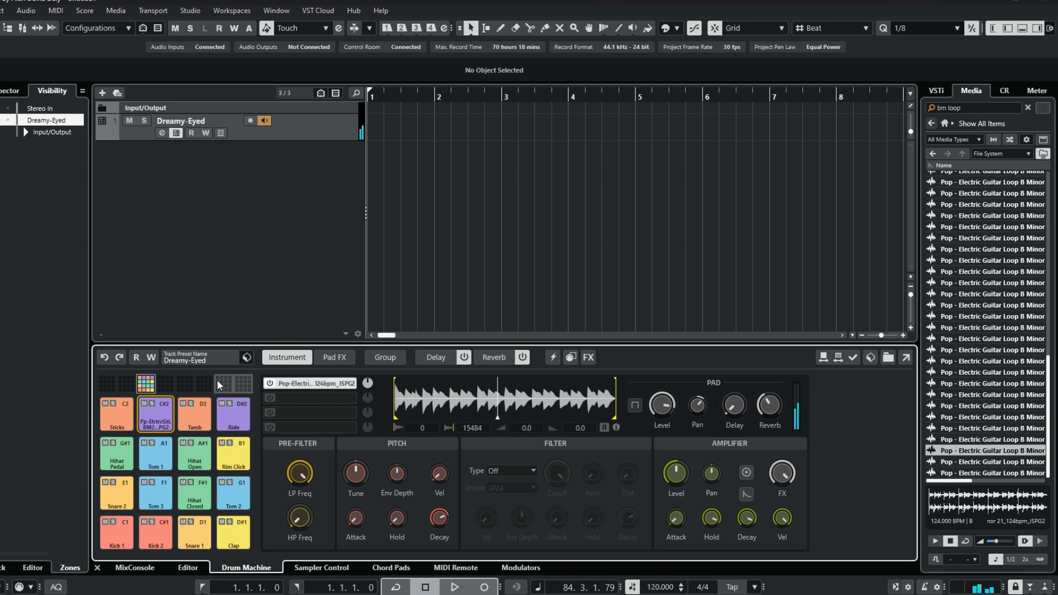
click(197, 417)
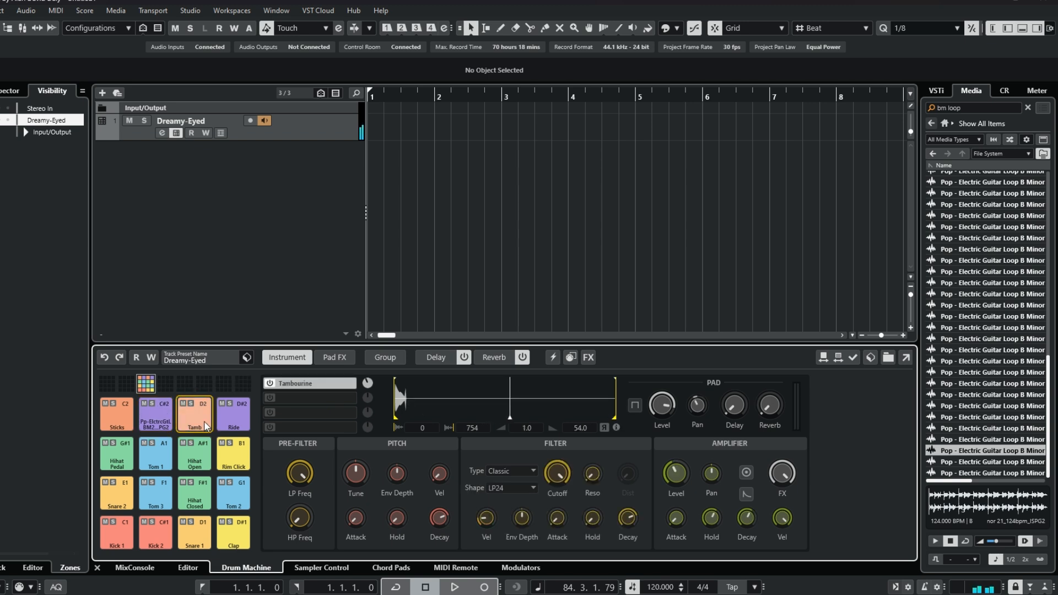
click(167, 417)
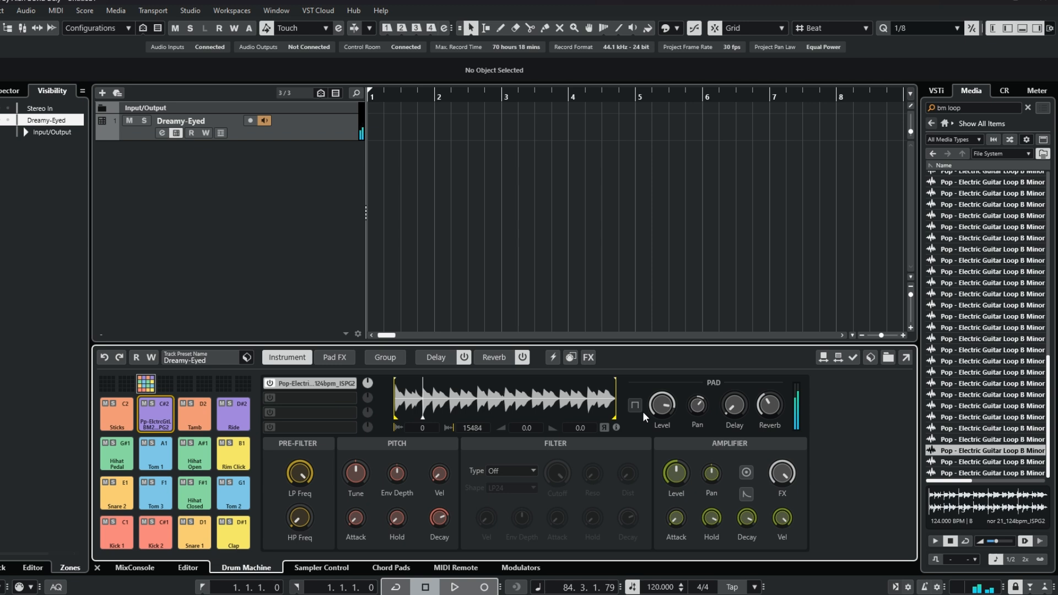
Step: Trim the guitar loop's sample end to 737, auditioning the short hit, and rename its pad to guitar
drag(612, 417, 403, 418)
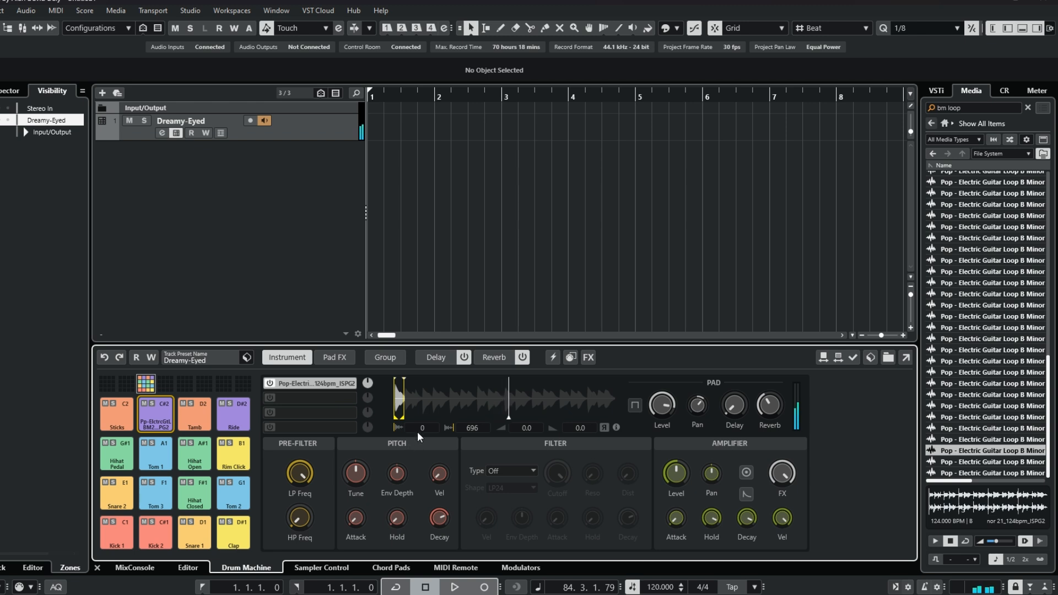
click(150, 415)
click(163, 416)
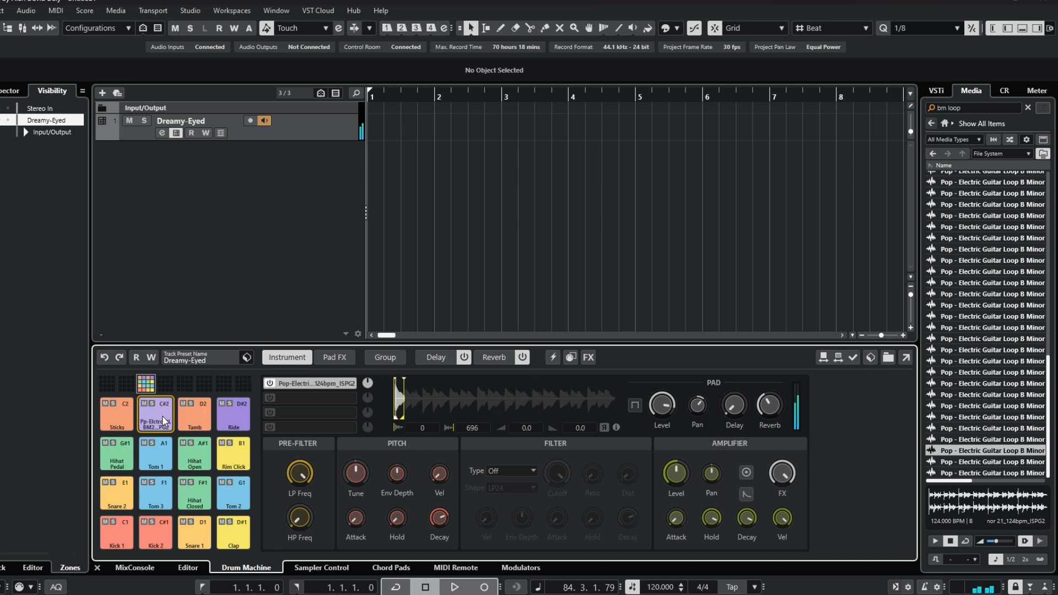
click(163, 416)
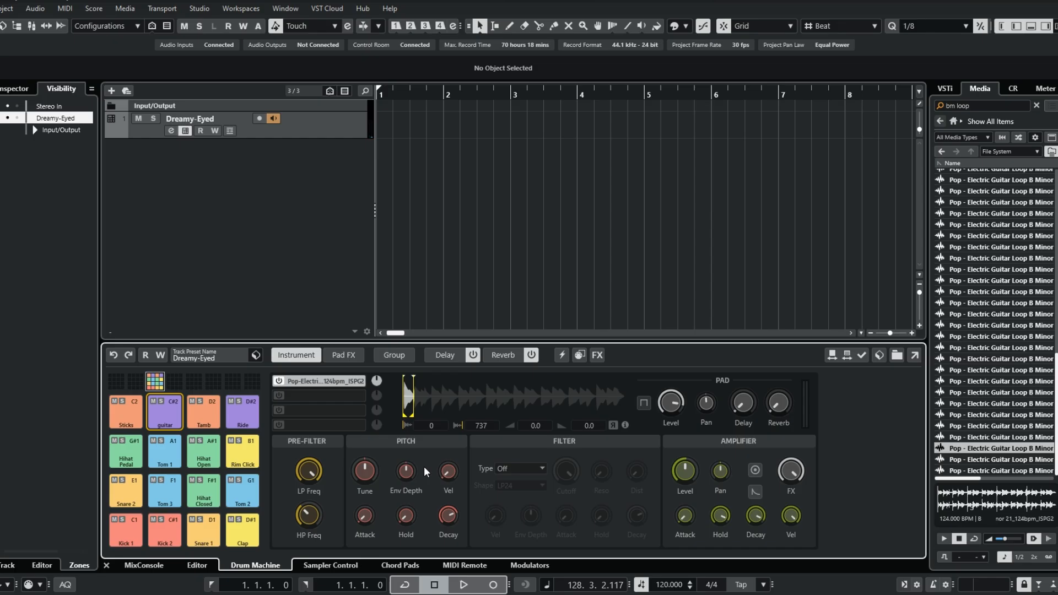
Step: Give the guitar sample a 122.9 fade-in and a 163.9 fade-out, and pan its pad to R24
click(164, 414)
drag(412, 378, 405, 377)
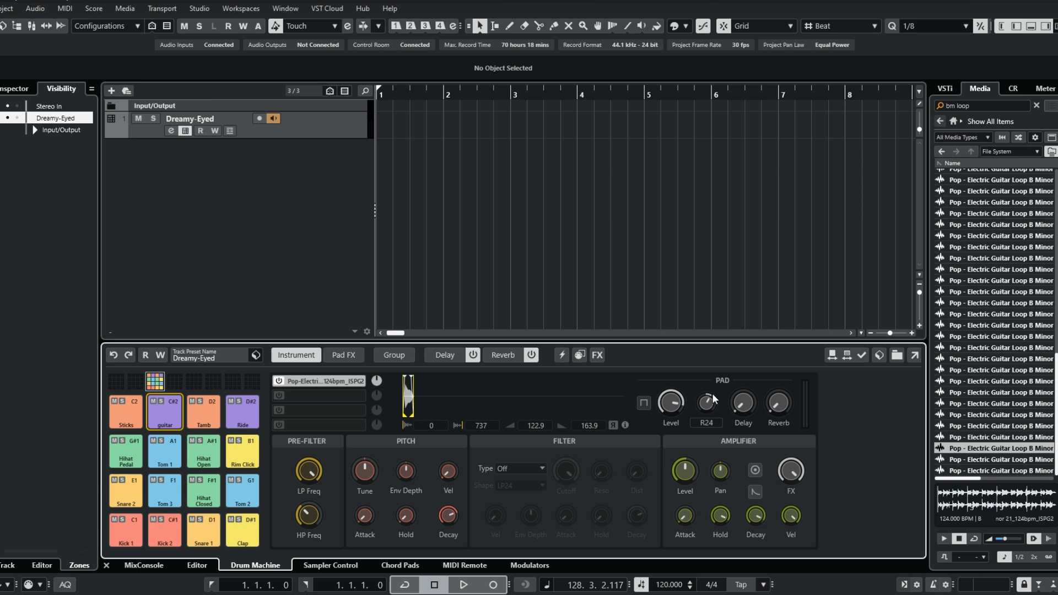
Step: Raise the guitar pad's delay and reverb sends slightly, auditioning the pad between adjustments
drag(745, 400, 775, 382)
click(156, 425)
drag(748, 403, 750, 399)
click(161, 417)
click(169, 421)
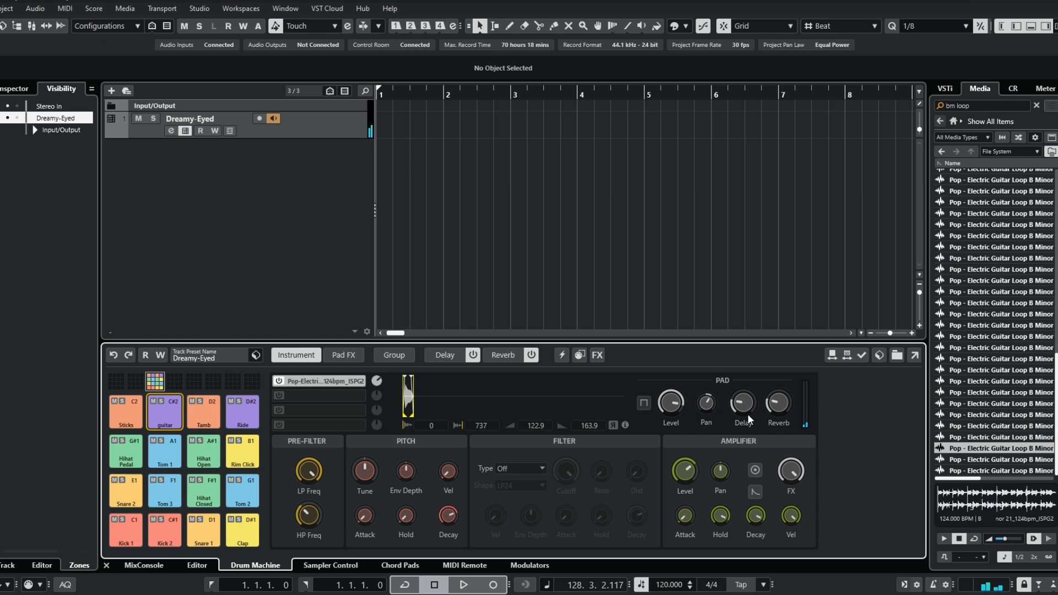
Step: Add a guitar hit on step 1 of the guitar (C#2) lane in the pattern editor
click(197, 566)
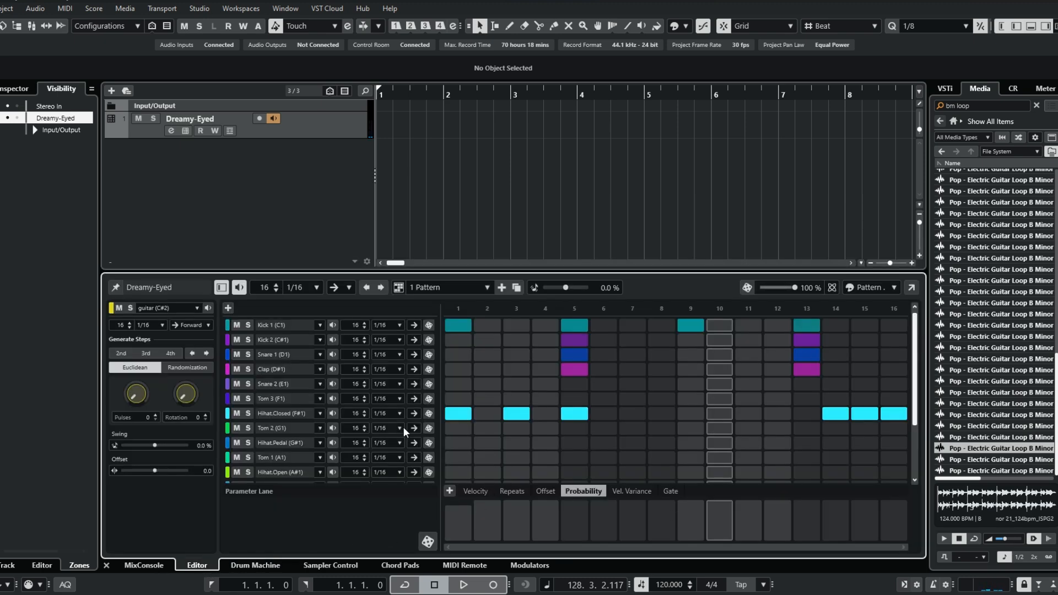
scroll(361, 414, down, 3)
scroll(363, 428, down, 3)
scroll(363, 428, down, 4)
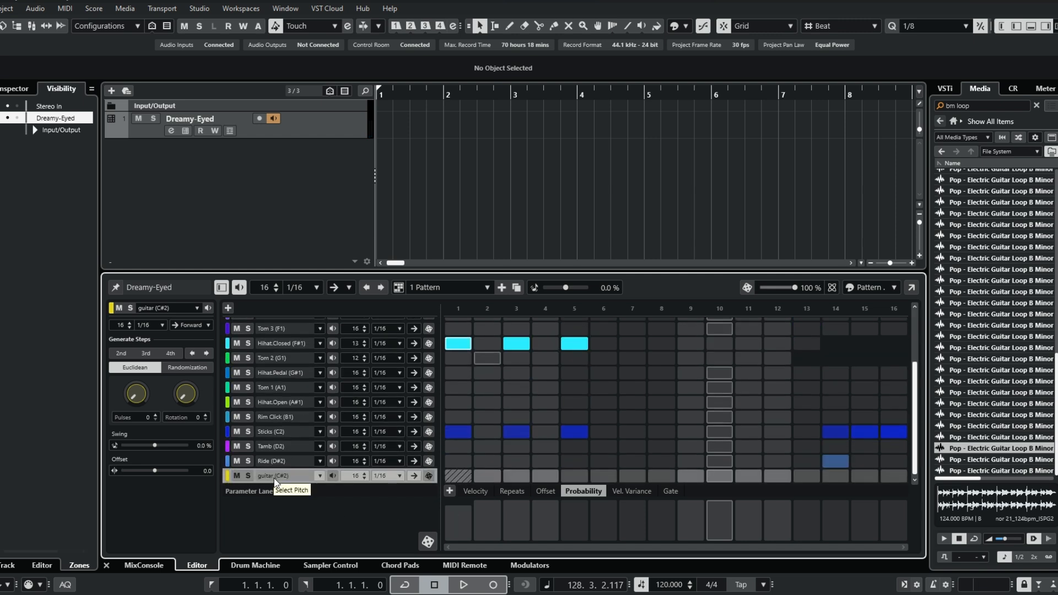
click(459, 476)
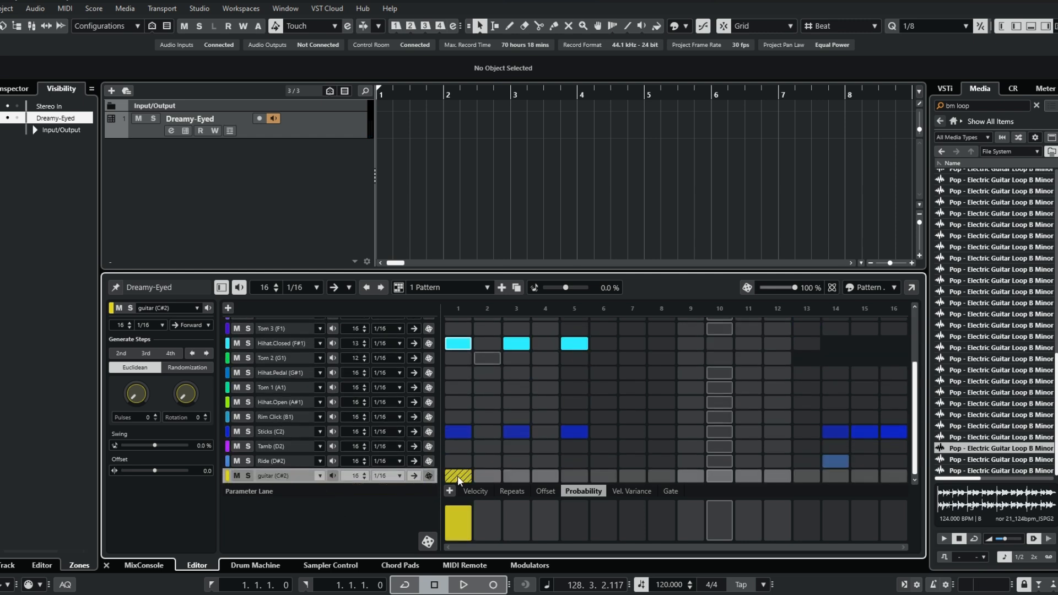
Step: Play the pattern and raise the probability of the guitar hit on step 1 to full
click(465, 586)
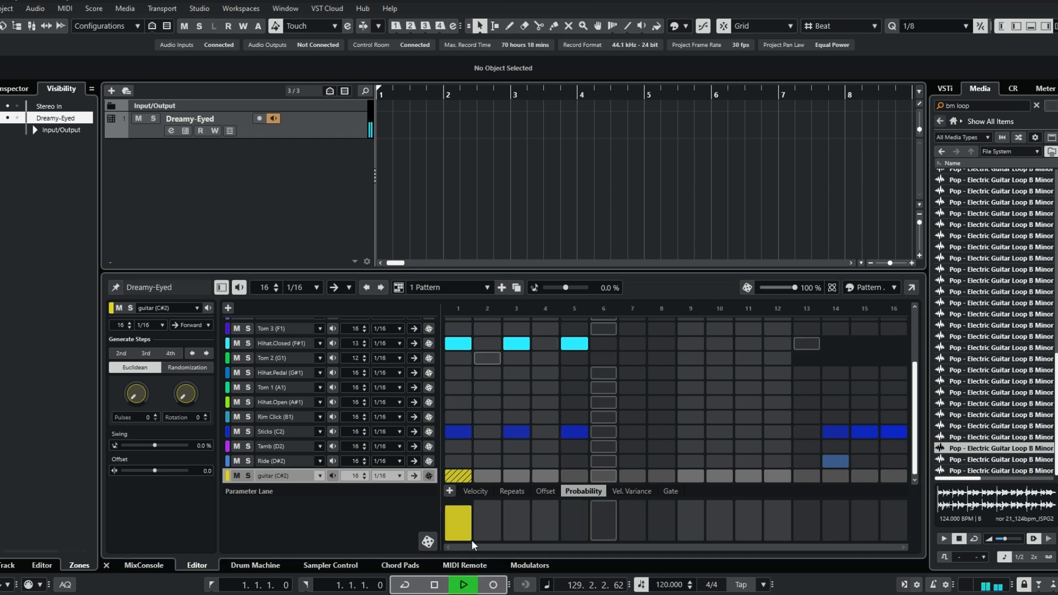
click(458, 512)
drag(458, 511, 457, 497)
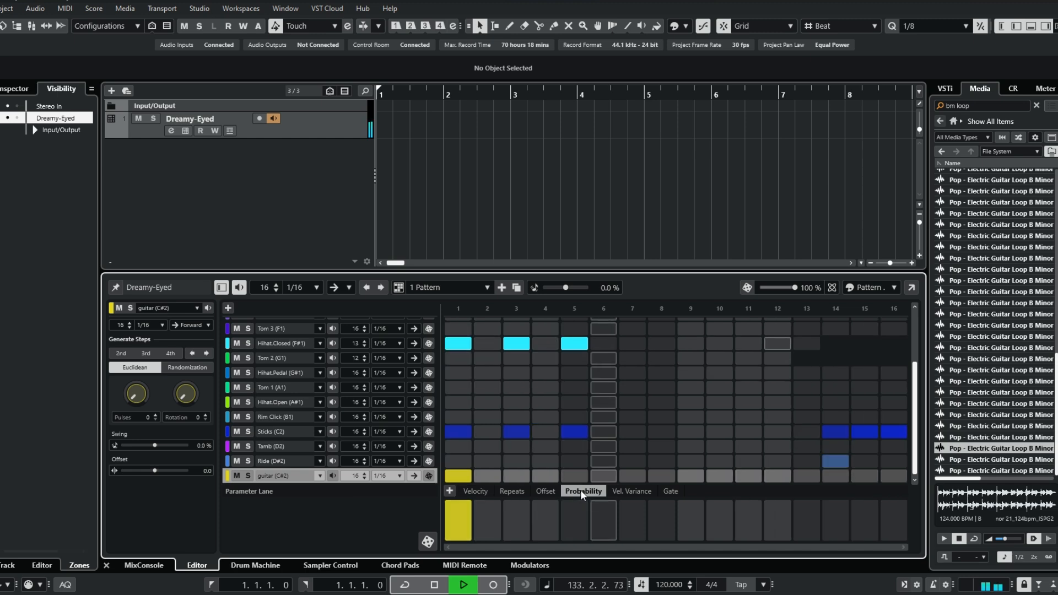
Step: Check the guitar hit's velocity, set its probability slightly below full on step 1, and stop playback
click(472, 491)
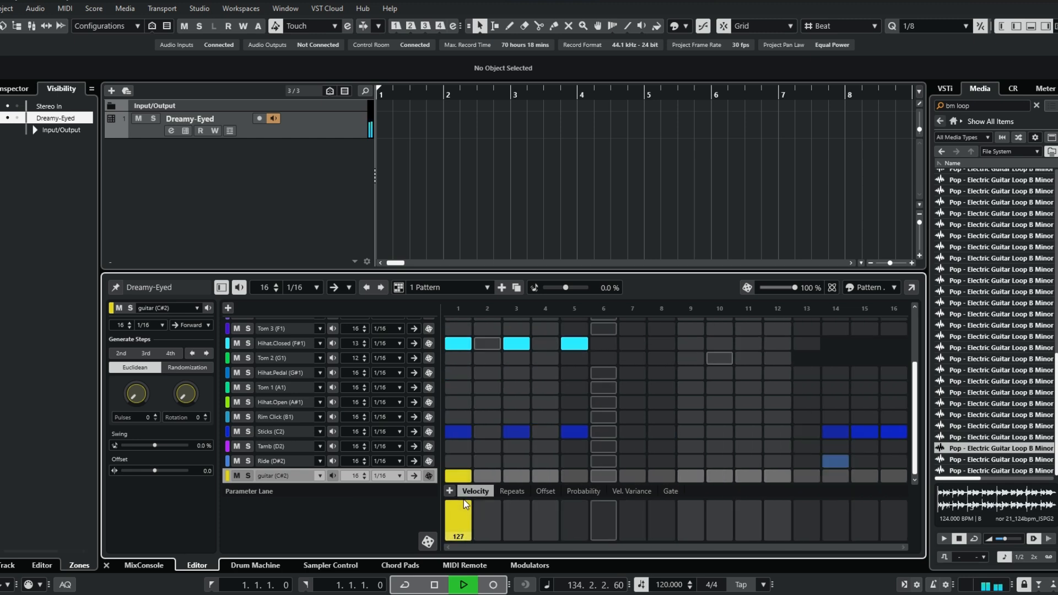
click(584, 491)
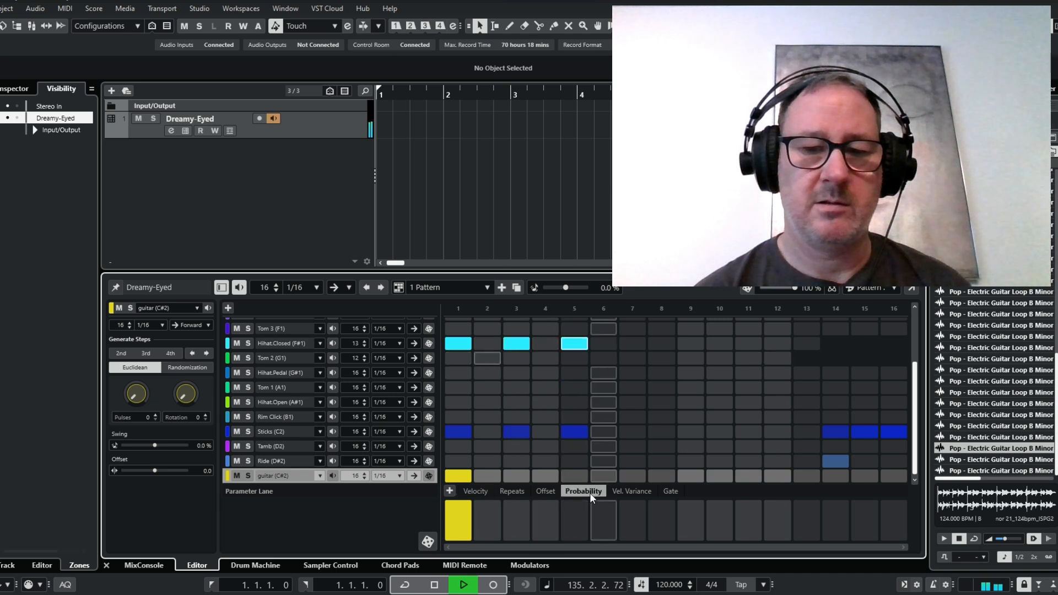
click(459, 506)
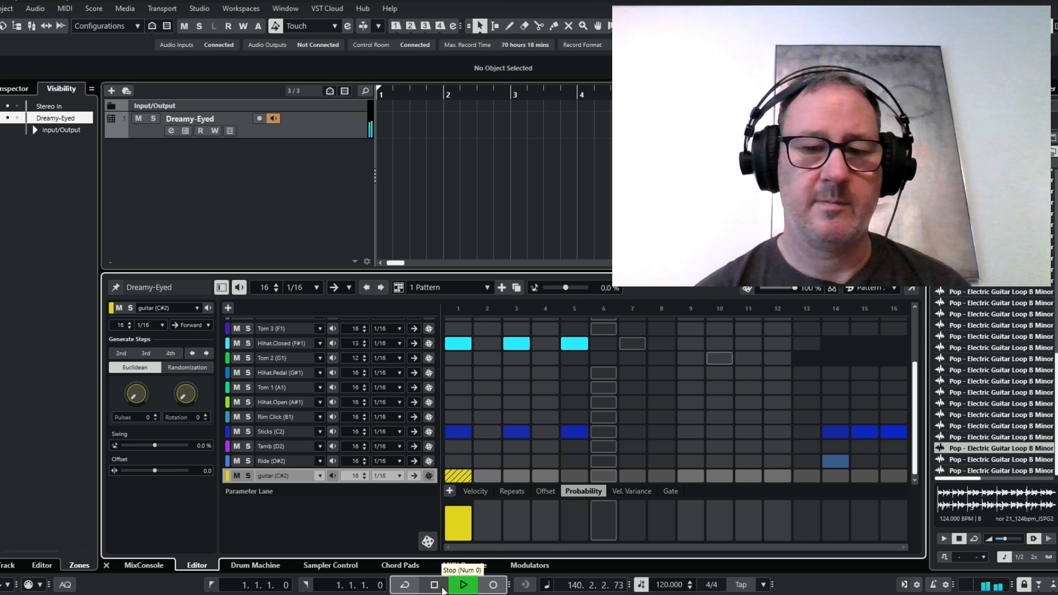
click(443, 588)
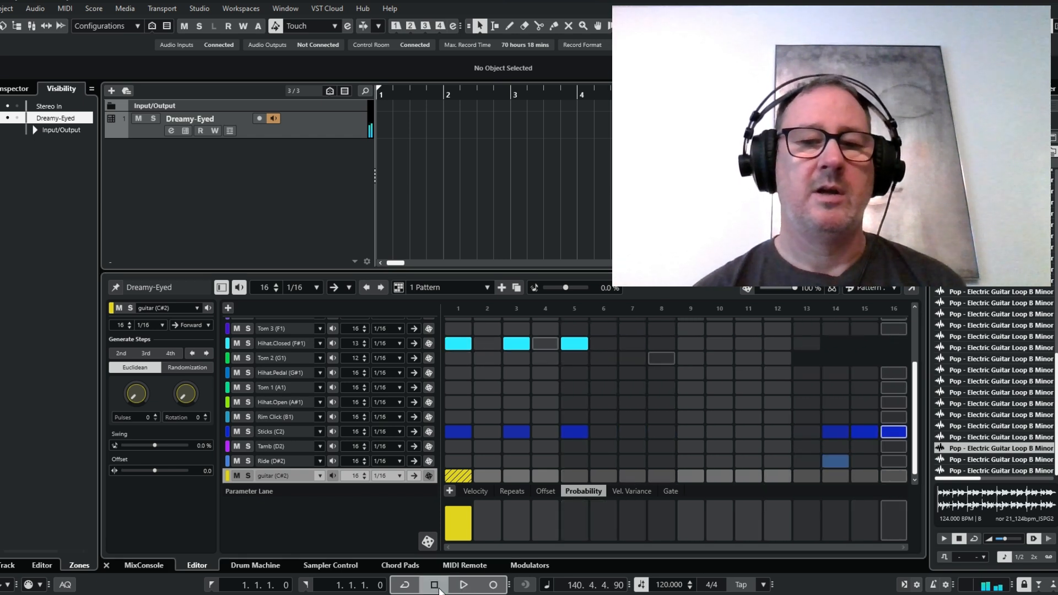